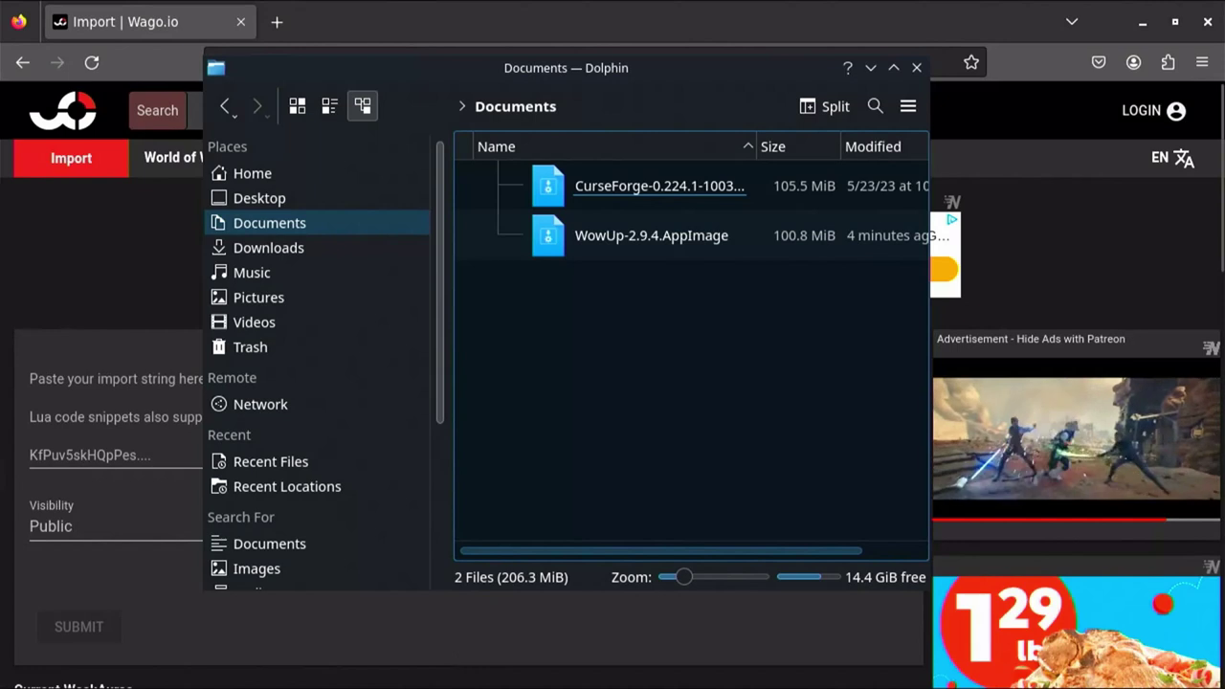
- Bring the CurseForge window with the installed World of Warcraft addons to the front
{"action": "mouse_move", "coordinate": [378, 688]}
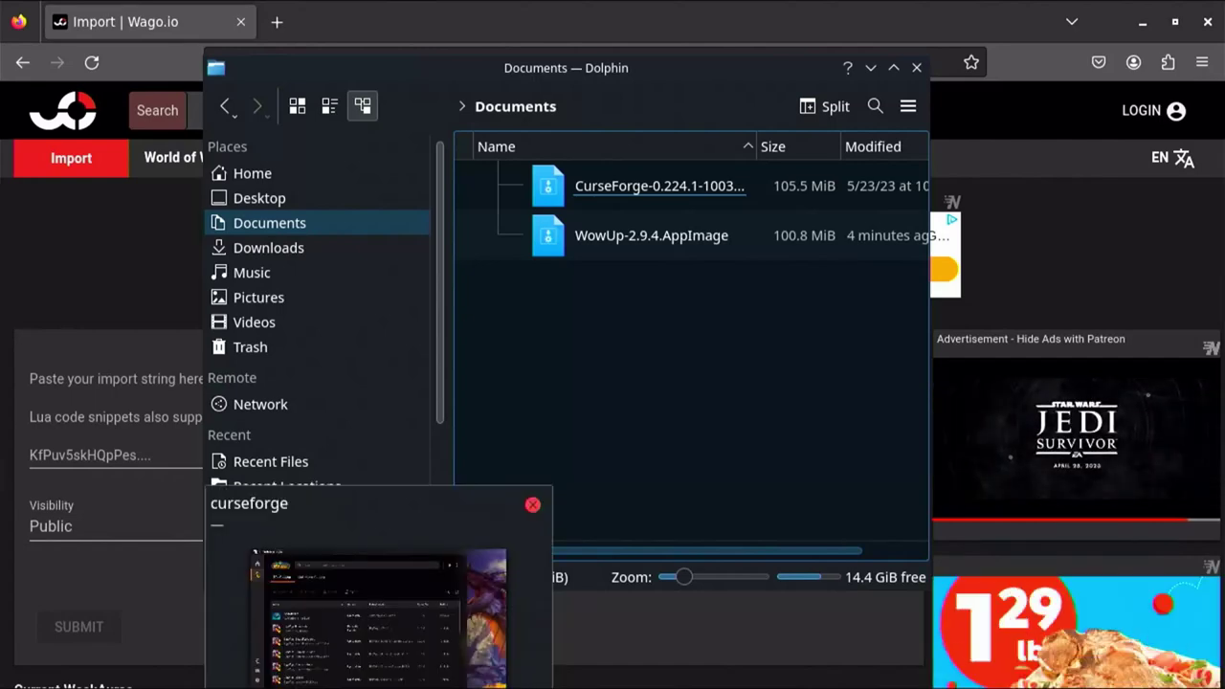
{"action": "left_click", "coordinate": [379, 617]}
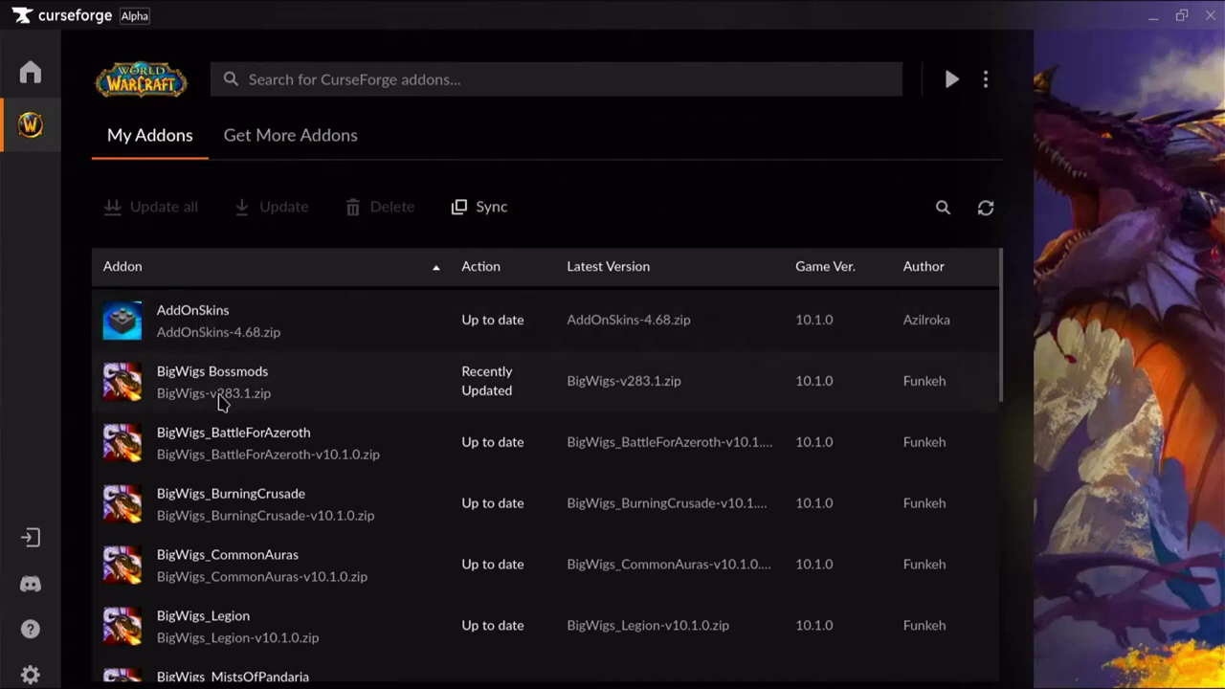
- Scroll down the My Addons list and select the ConsolePort addon
{"action": "scroll", "coordinate": [227, 402], "scroll_direction": "down", "scroll_amount": 1}
{"action": "scroll", "coordinate": [226, 403], "scroll_direction": "down", "scroll_amount": 2}
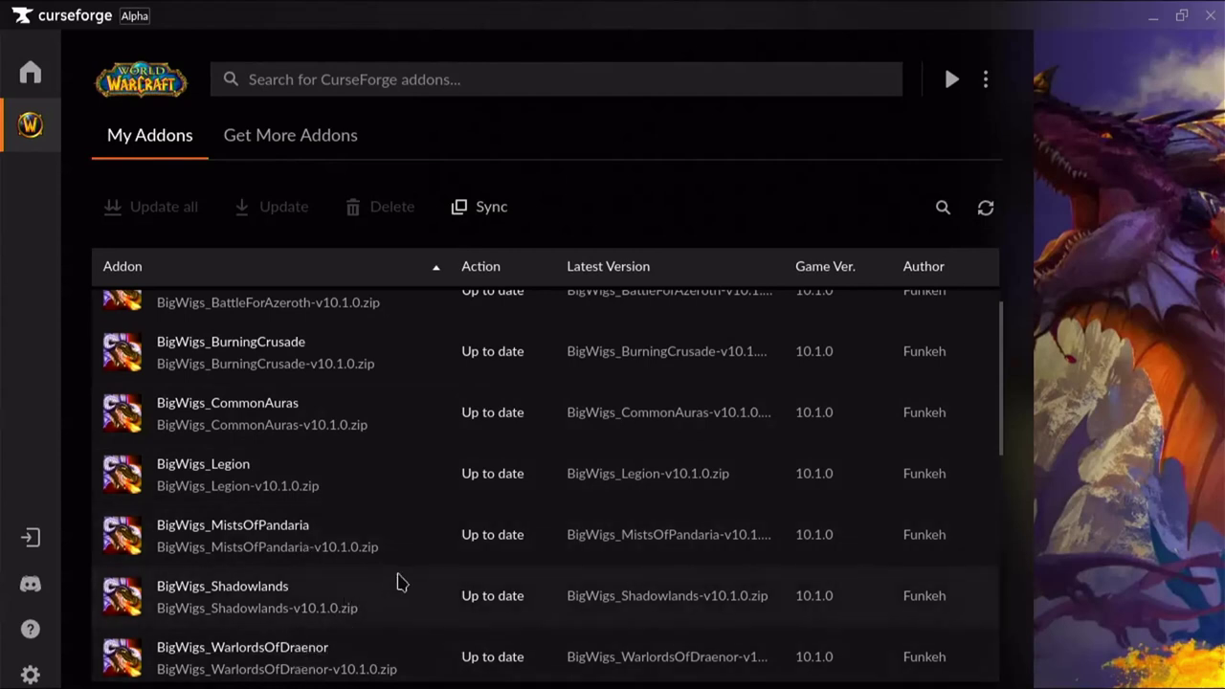
{"action": "scroll", "coordinate": [397, 580], "scroll_direction": "down", "scroll_amount": 2}
{"action": "scroll", "coordinate": [400, 580], "scroll_direction": "down", "scroll_amount": 2}
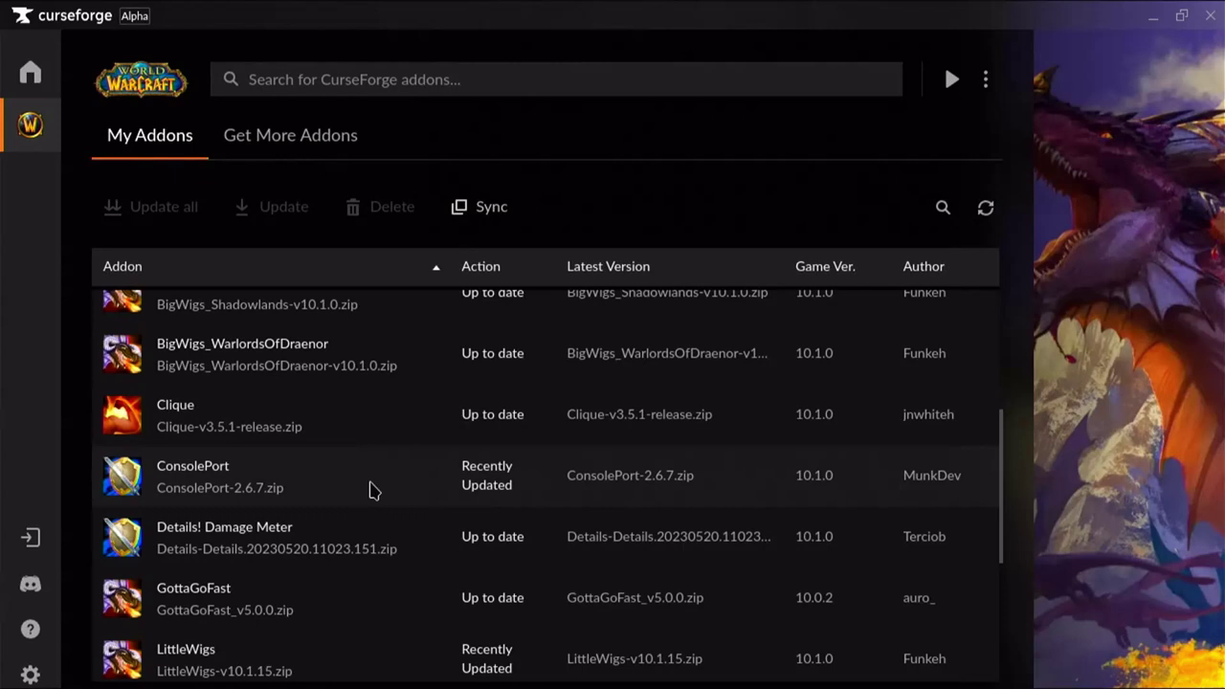
{"action": "scroll", "coordinate": [372, 490], "scroll_direction": "down", "scroll_amount": 2}
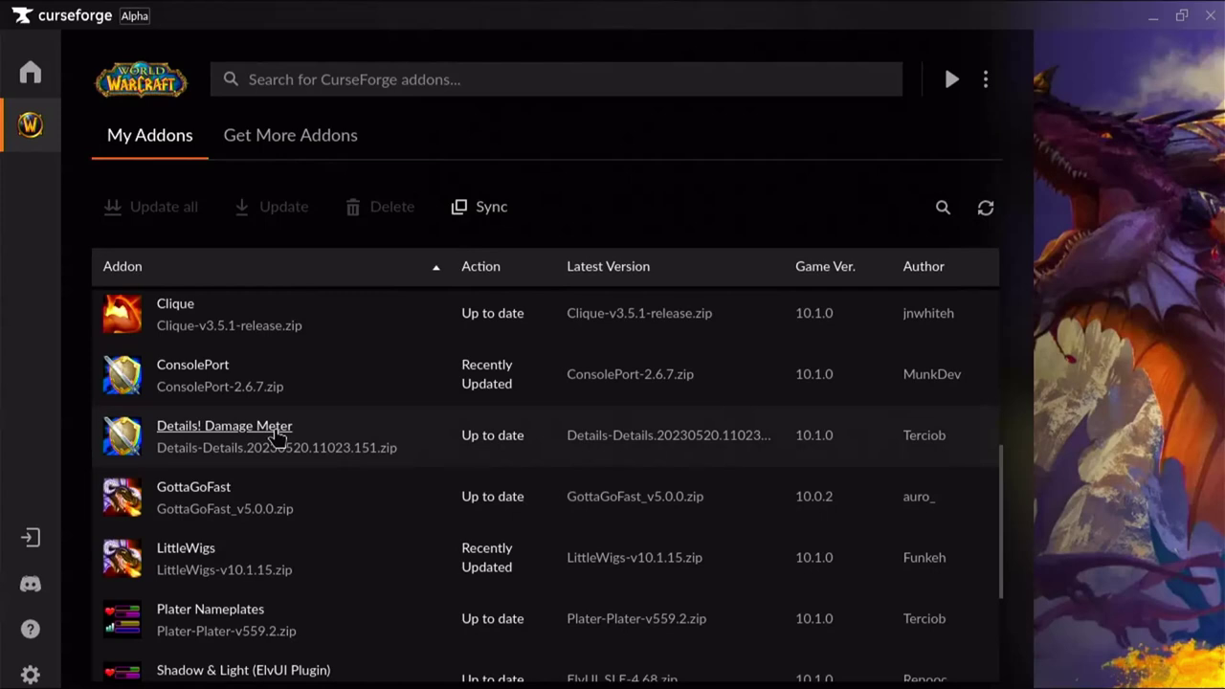
{"action": "left_click", "coordinate": [364, 388]}
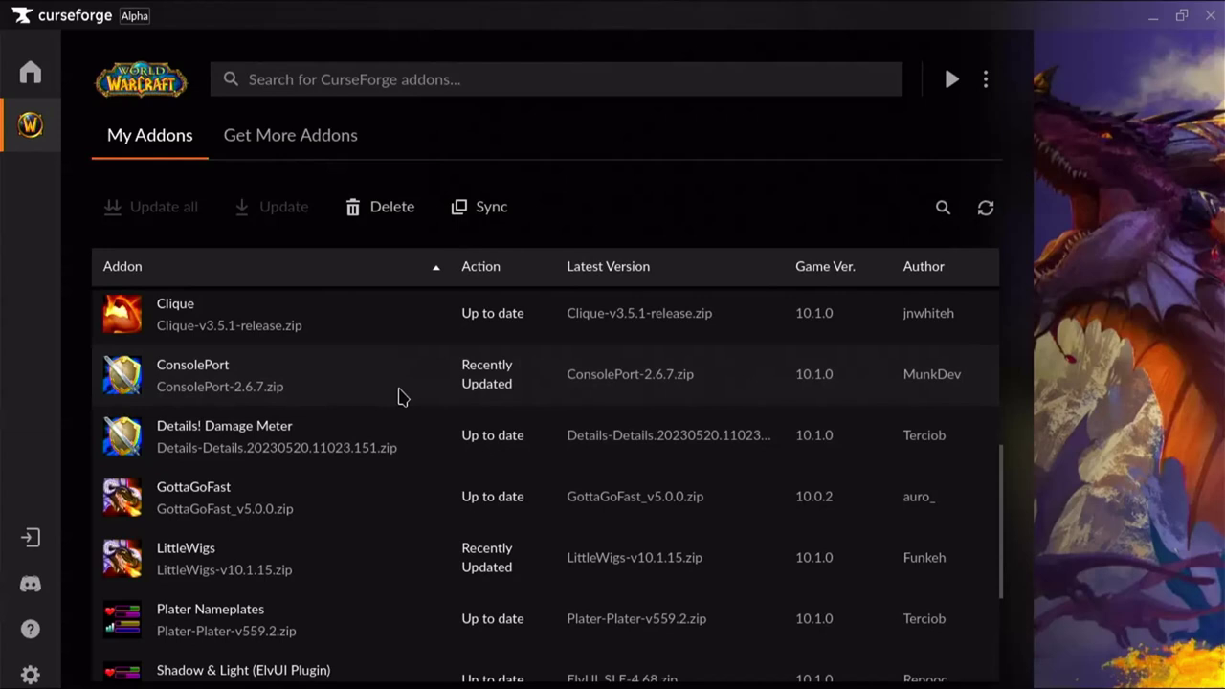
- Scroll My Addons down to WeakAuras 5.5.4, then switch to the WowUp.io window
{"action": "scroll", "coordinate": [402, 397], "scroll_direction": "down", "scroll_amount": 2}
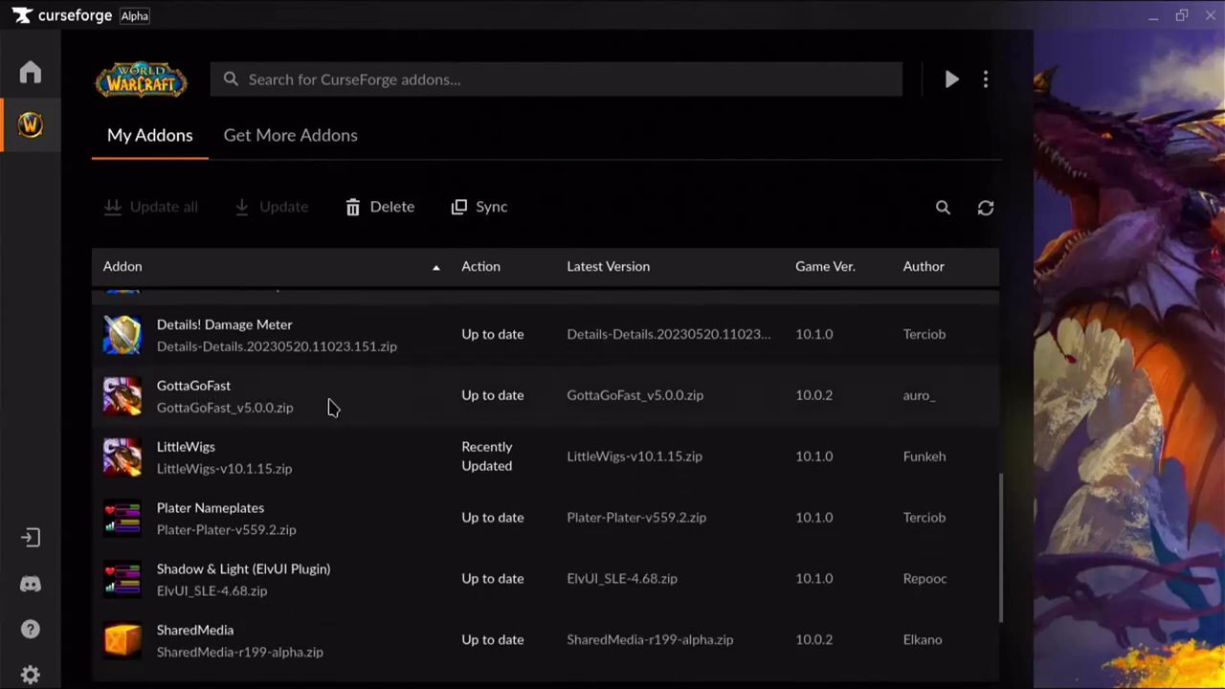
{"action": "scroll", "coordinate": [331, 408], "scroll_direction": "down", "scroll_amount": 1}
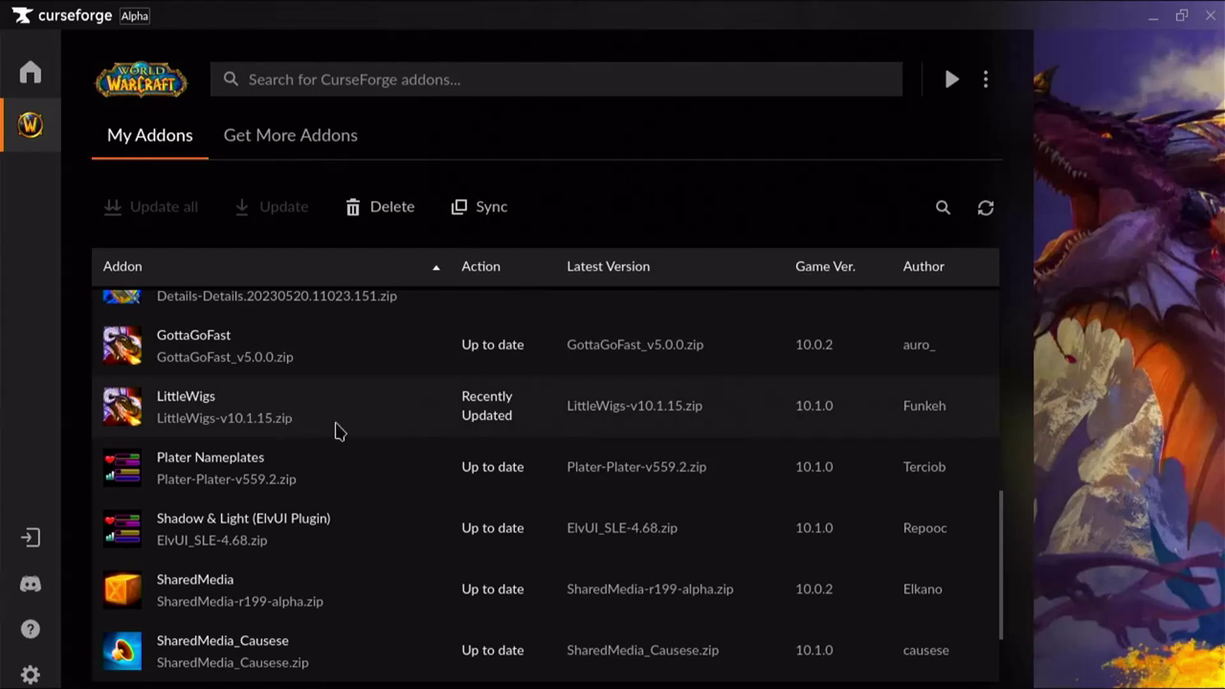
{"action": "scroll", "coordinate": [337, 430], "scroll_direction": "down", "scroll_amount": 1}
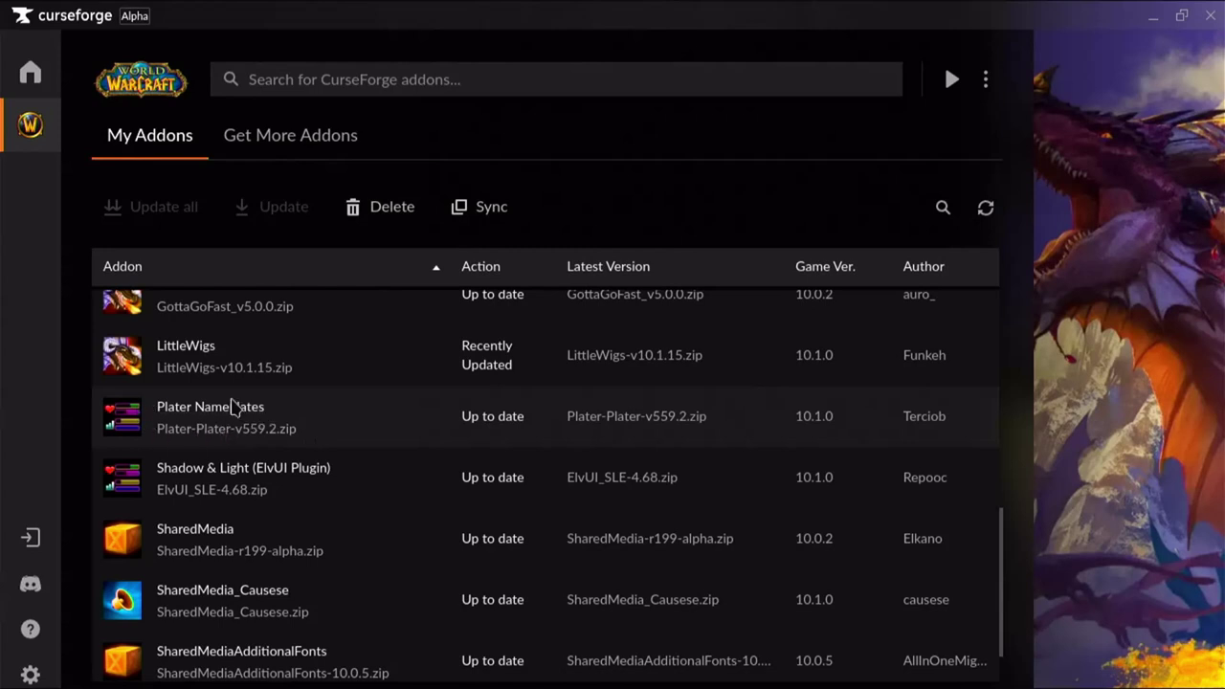
{"action": "scroll", "coordinate": [405, 434], "scroll_direction": "down", "scroll_amount": 1}
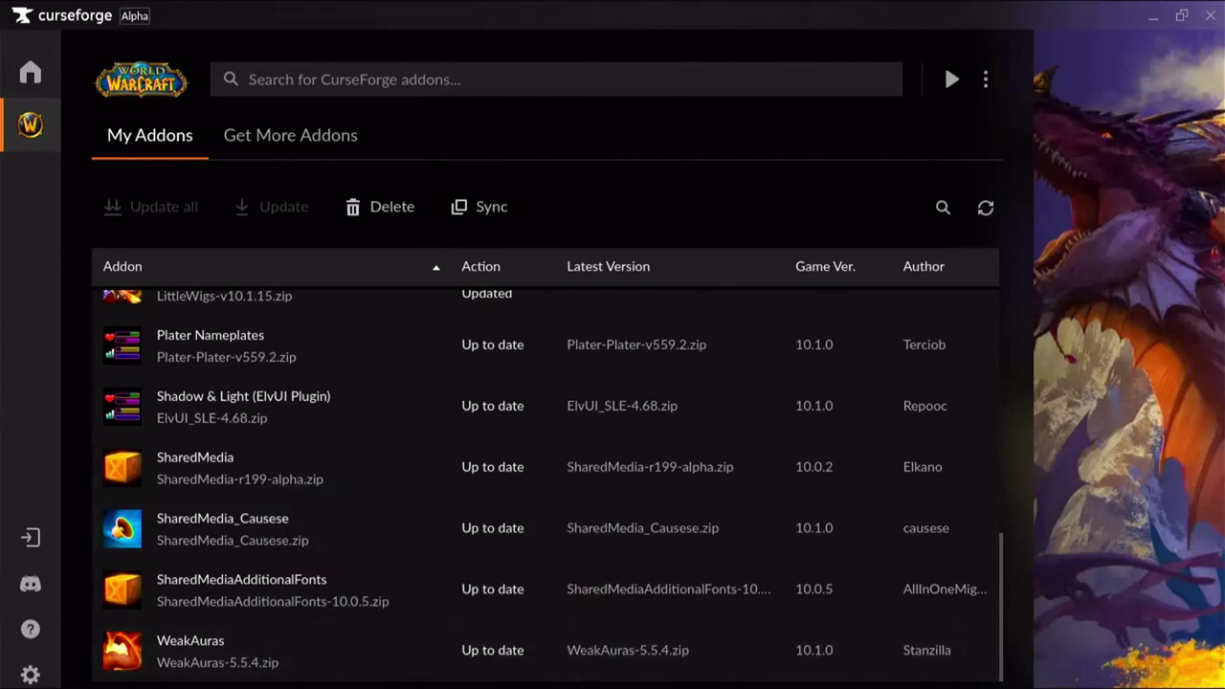
{"action": "key", "text": "alt+Tab"}
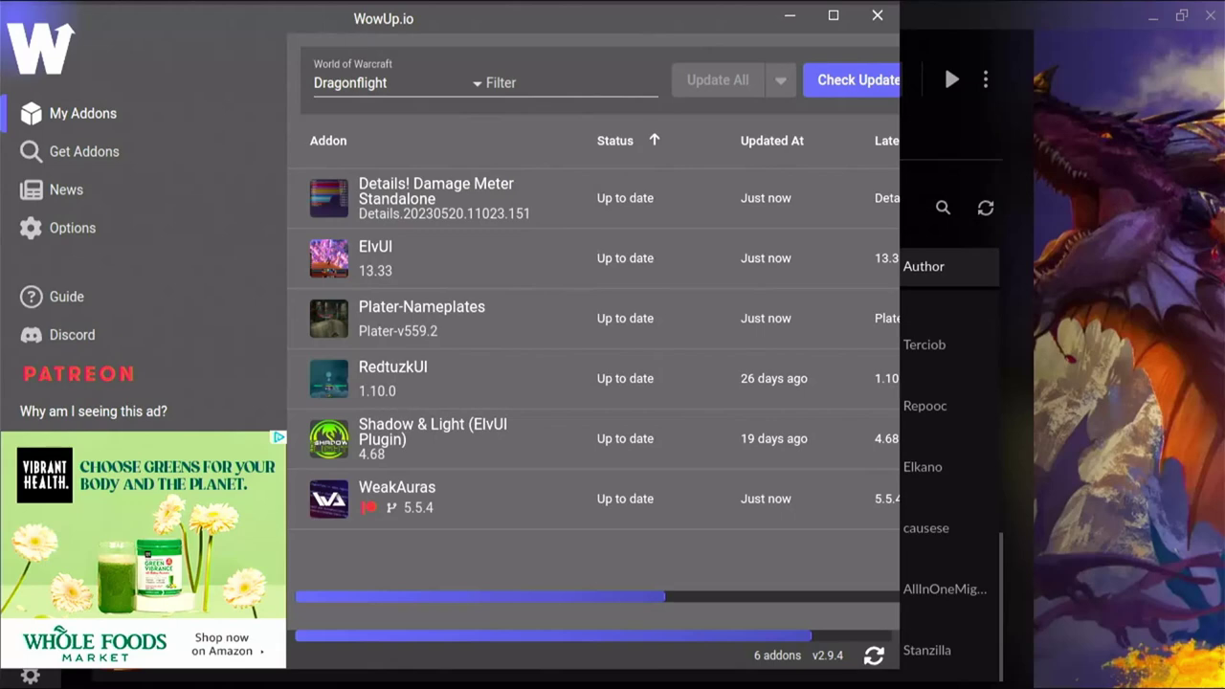
{"action": "mouse_move", "coordinate": [200, 682]}
{"action": "left_click", "coordinate": [200, 594]}
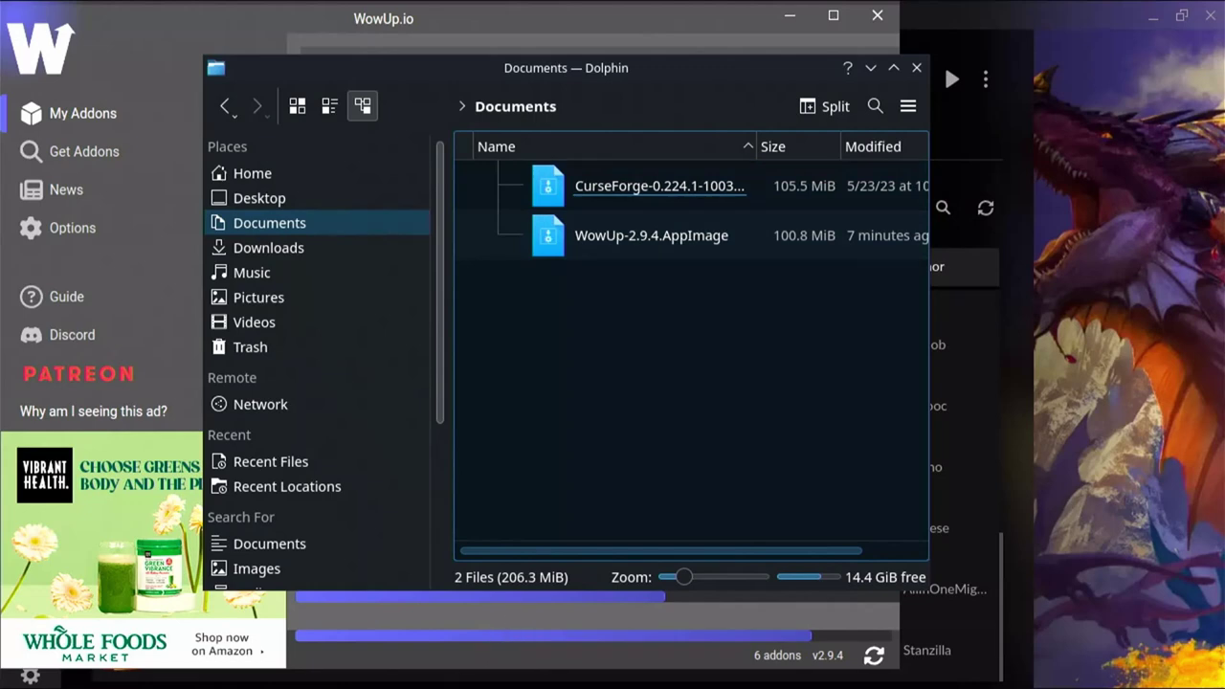
{"action": "left_click", "coordinate": [502, 630]}
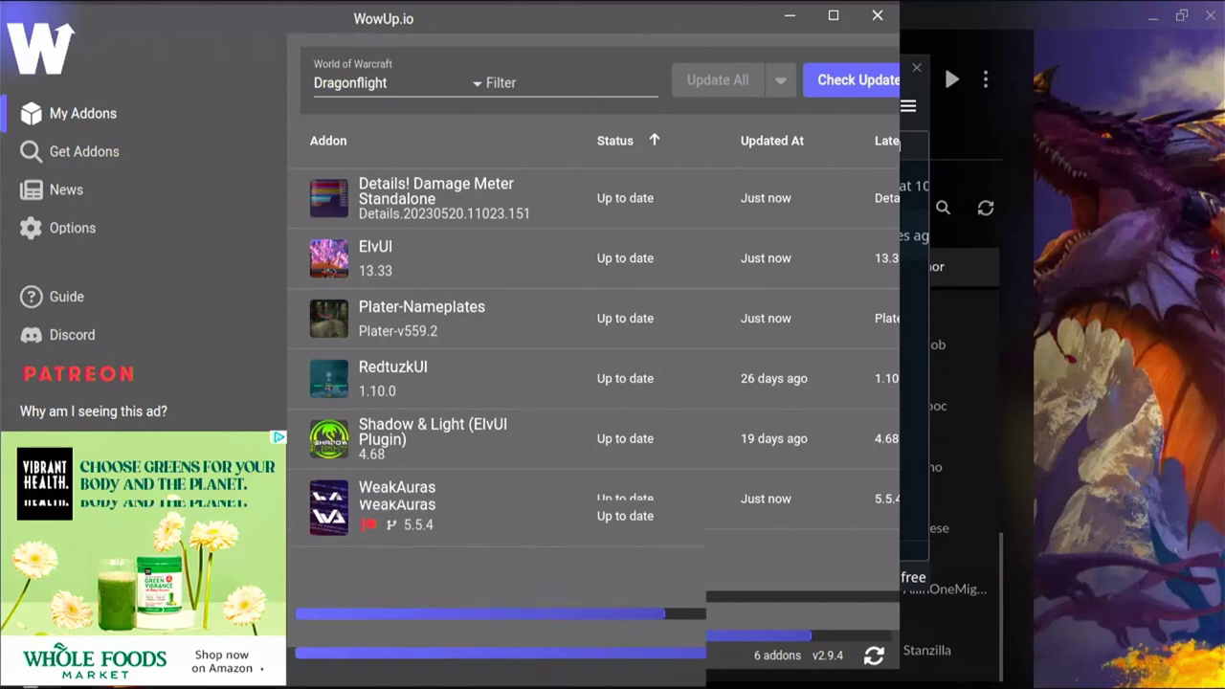
{"action": "mouse_move", "coordinate": [464, 681]}
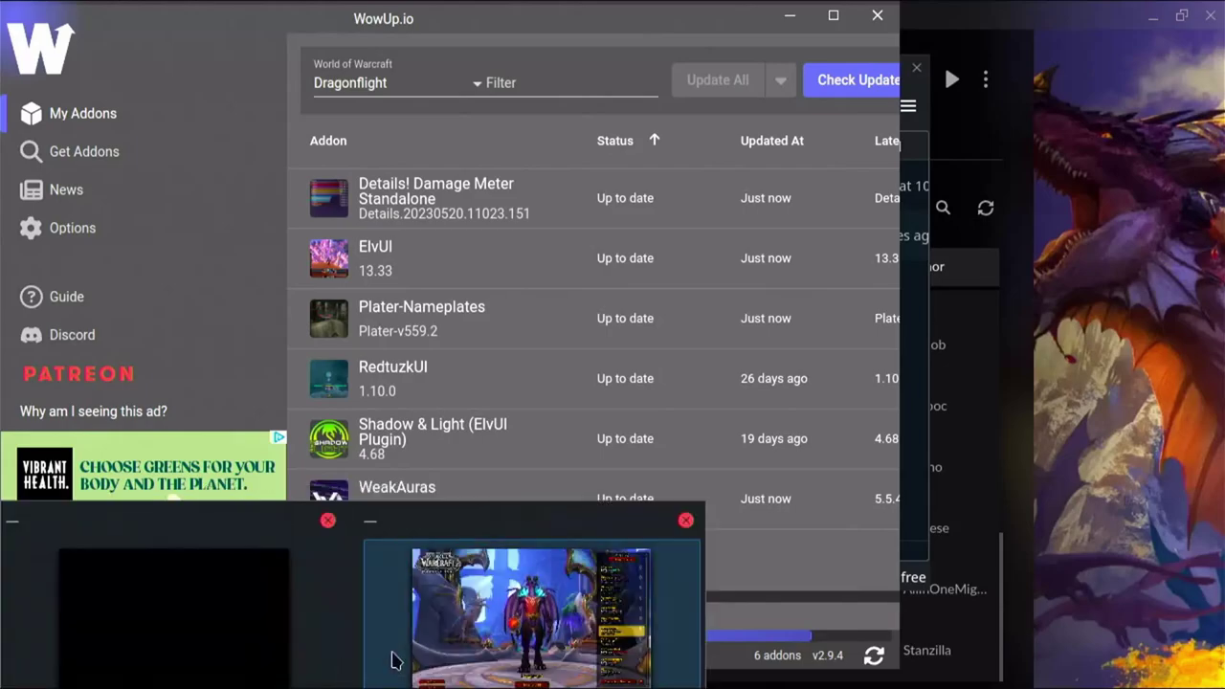
- Enter the world in Valdrakken on the level 70 Evoker from character selection
{"action": "left_click", "coordinate": [422, 656]}
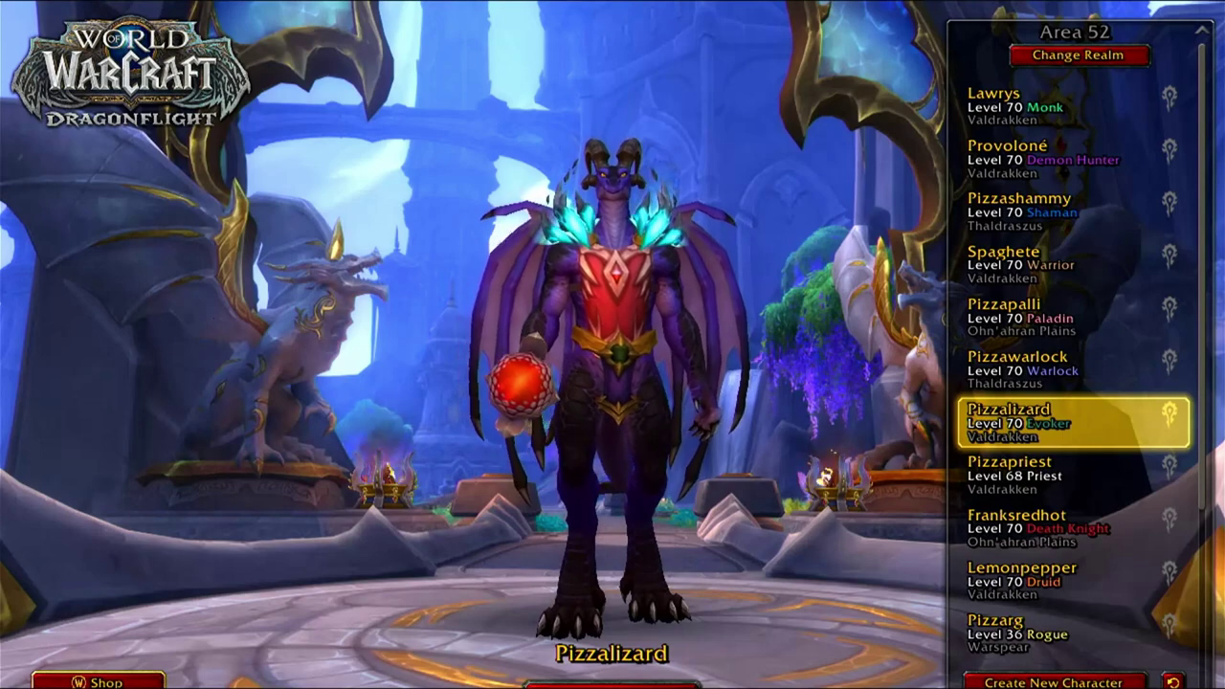
{"action": "key", "text": "Return"}
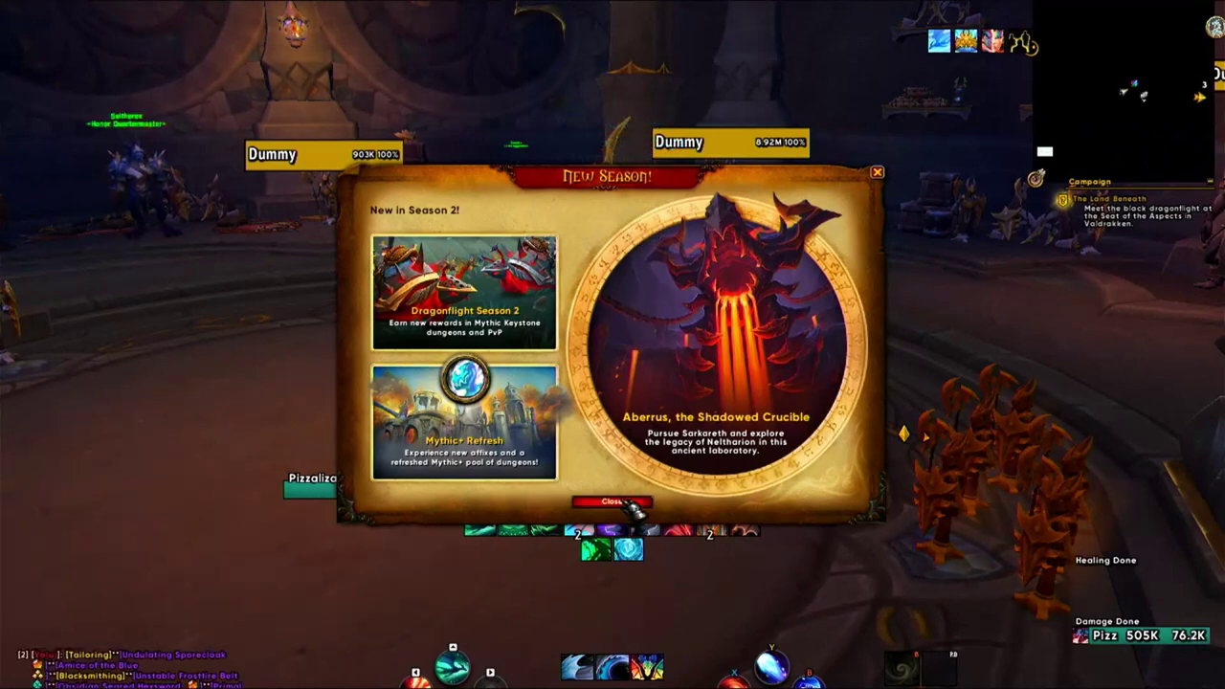
- Close the New Season popup and log out to the Area 52 character selection screen
{"action": "left_click", "coordinate": [613, 502]}
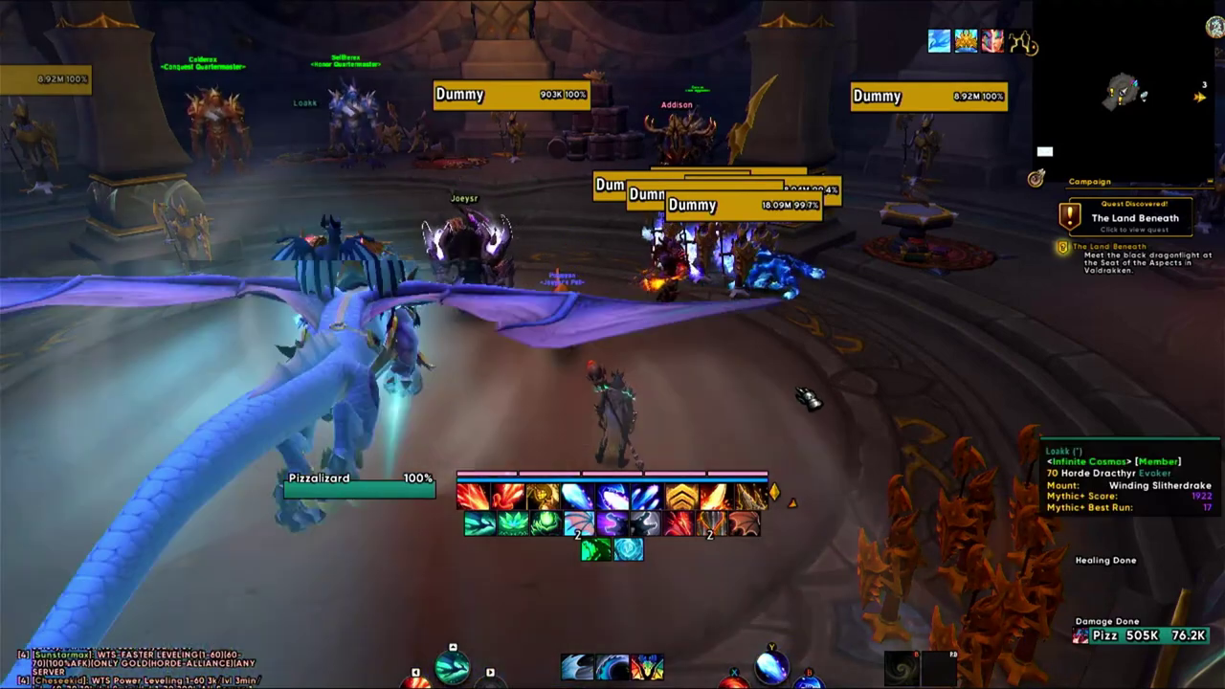
{"action": "key", "text": "Escape"}
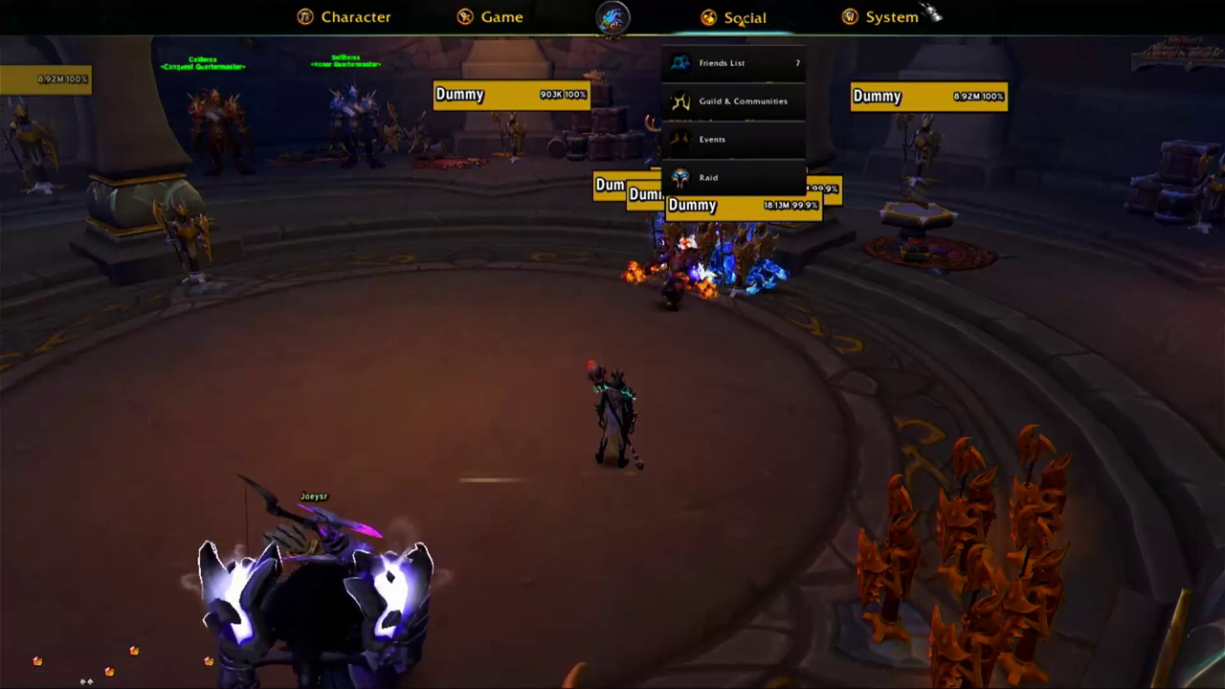
{"action": "left_click", "coordinate": [909, 23]}
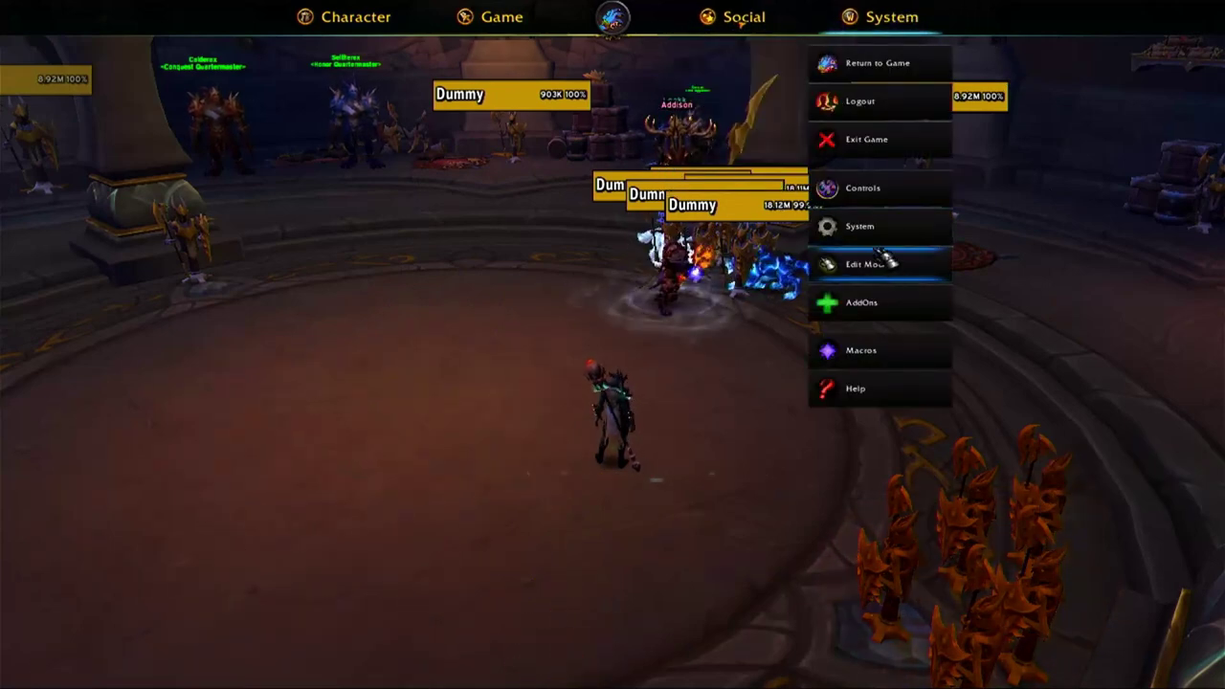
{"action": "left_click", "coordinate": [878, 63]}
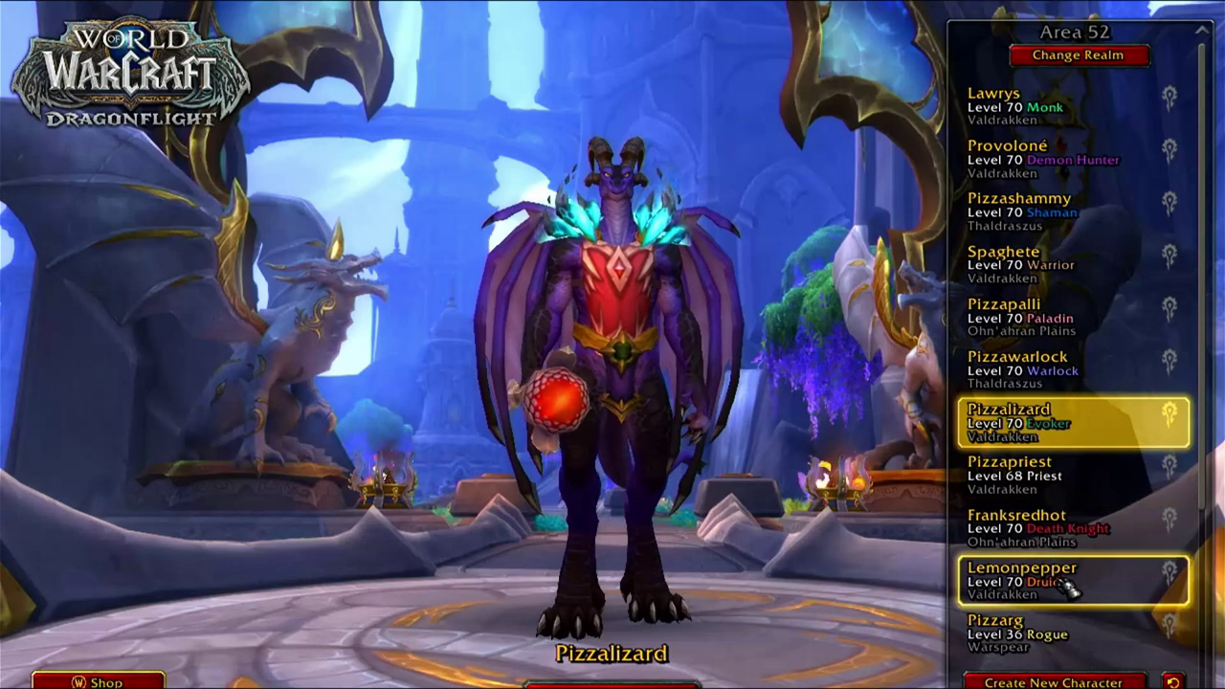
{"action": "scroll", "coordinate": [1067, 574], "scroll_direction": "down", "scroll_amount": 5}
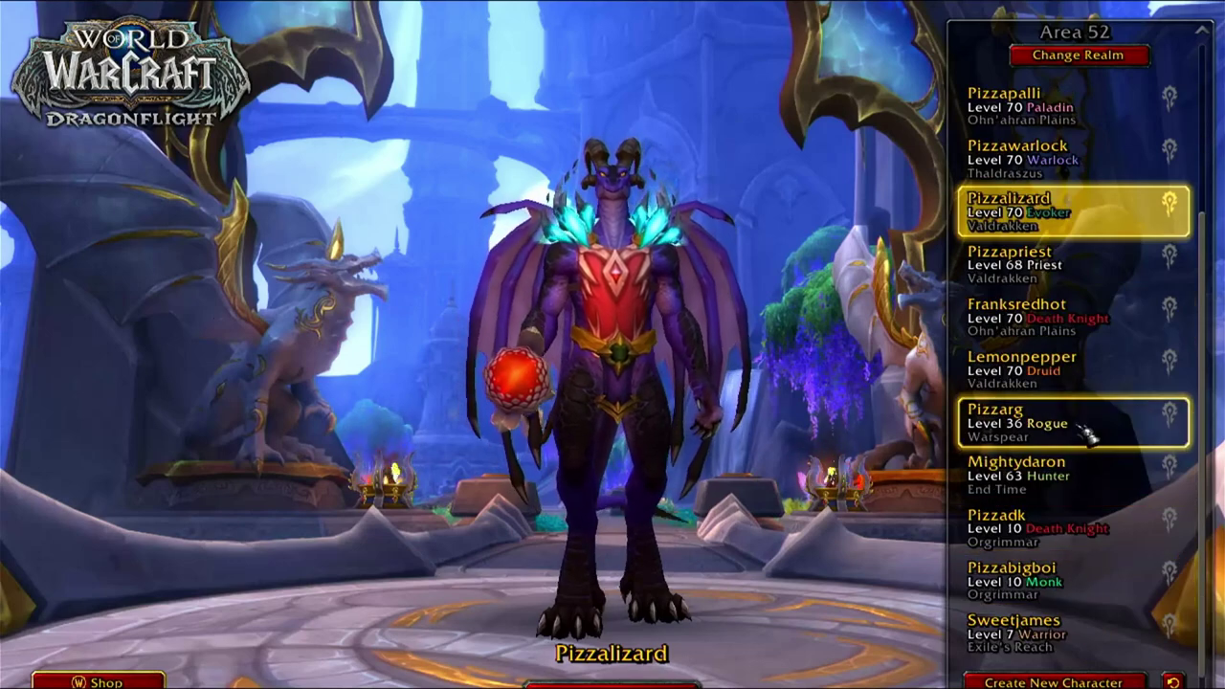
- Select the level 63 Hunter and enter the world in Valdrakken
{"action": "left_click", "coordinate": [1079, 493]}
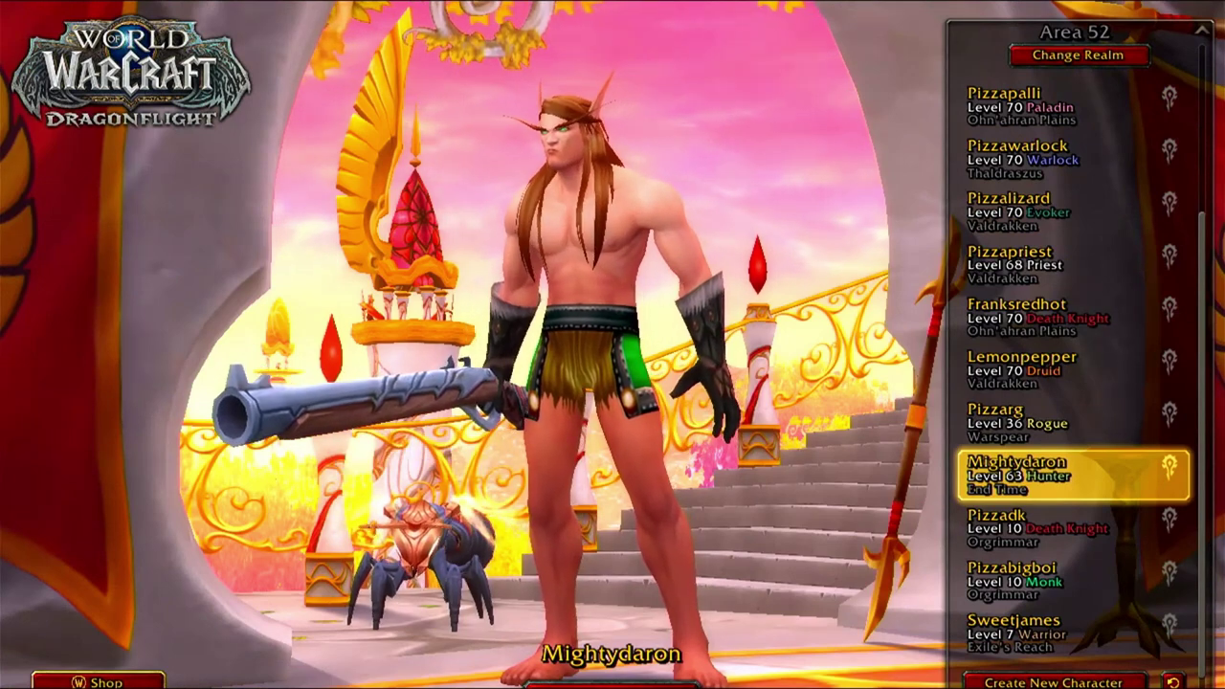
{"action": "key", "text": "Return"}
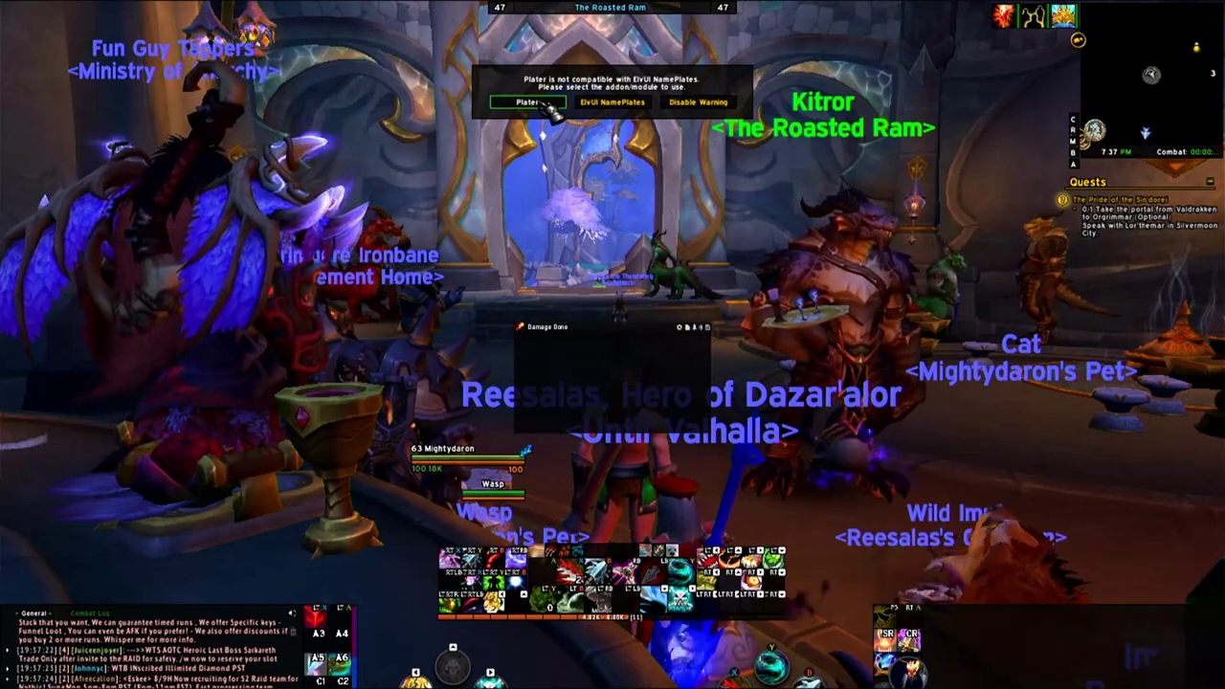
- Choose Plater over ElvUI NamePlates in the compatibility popup so the UI reloads
{"action": "left_click", "coordinate": [545, 104]}
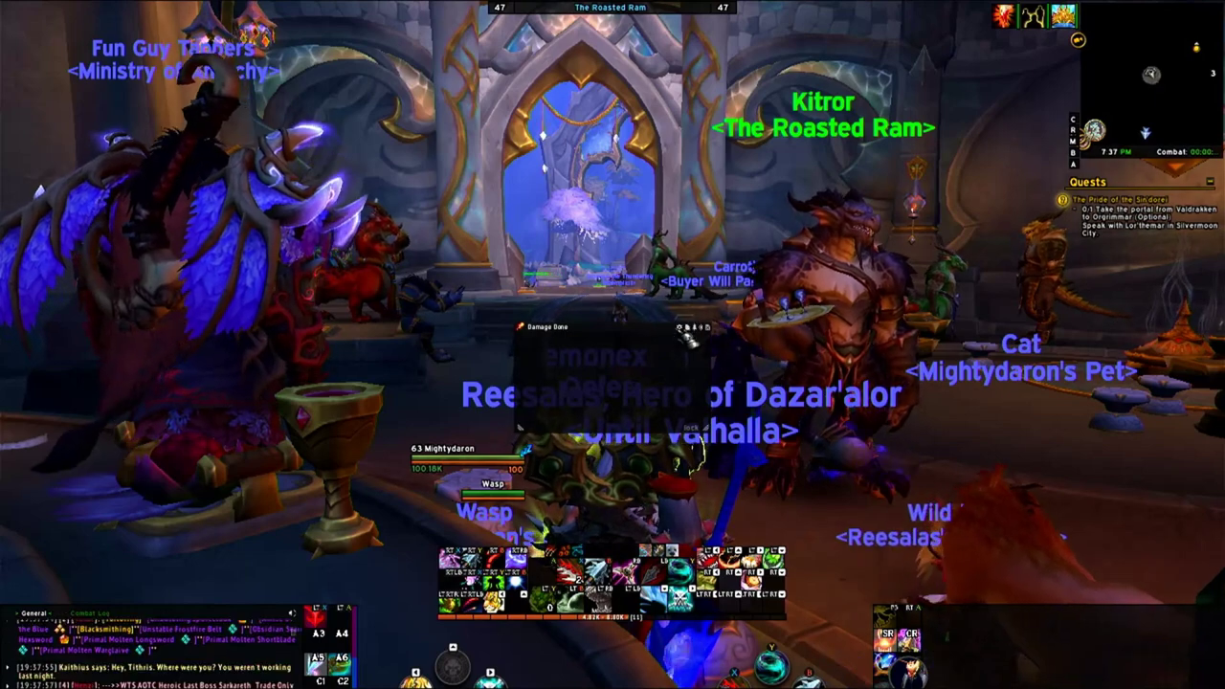
- Bring up the Details! Damage Done window's mode menu
{"action": "mouse_move", "coordinate": [687, 331]}
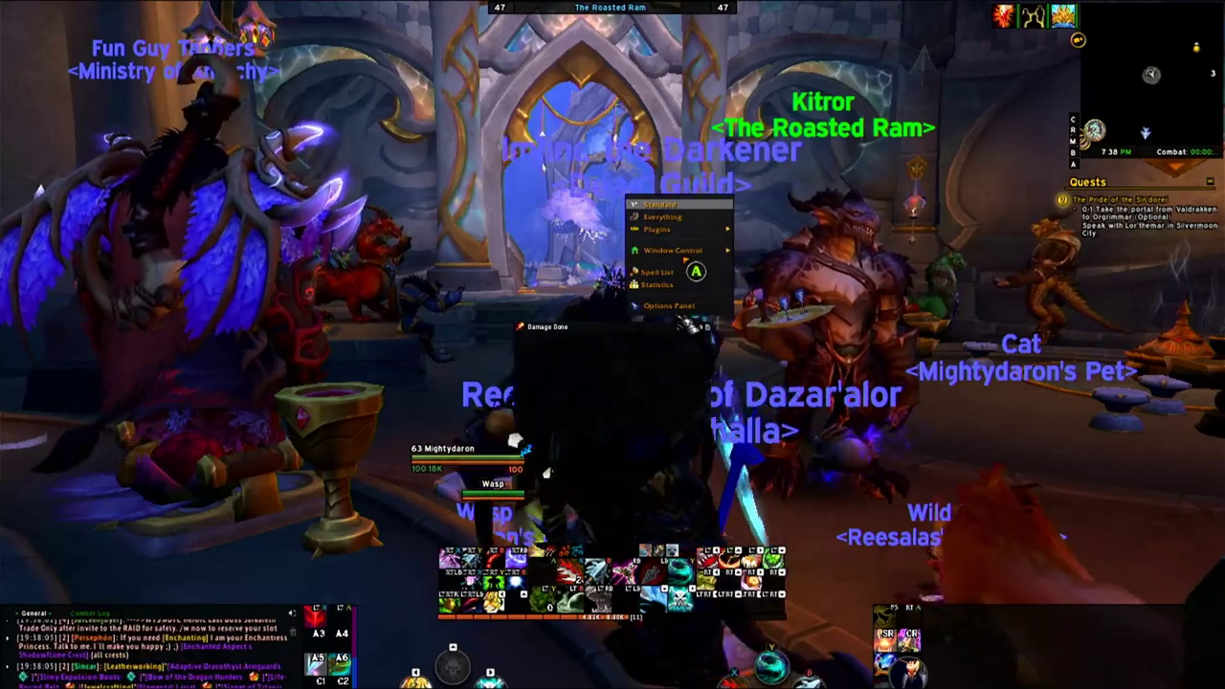
- Switch the Details! profile to RedtuzkUI and close its Options Panel
{"action": "left_click", "coordinate": [670, 306]}
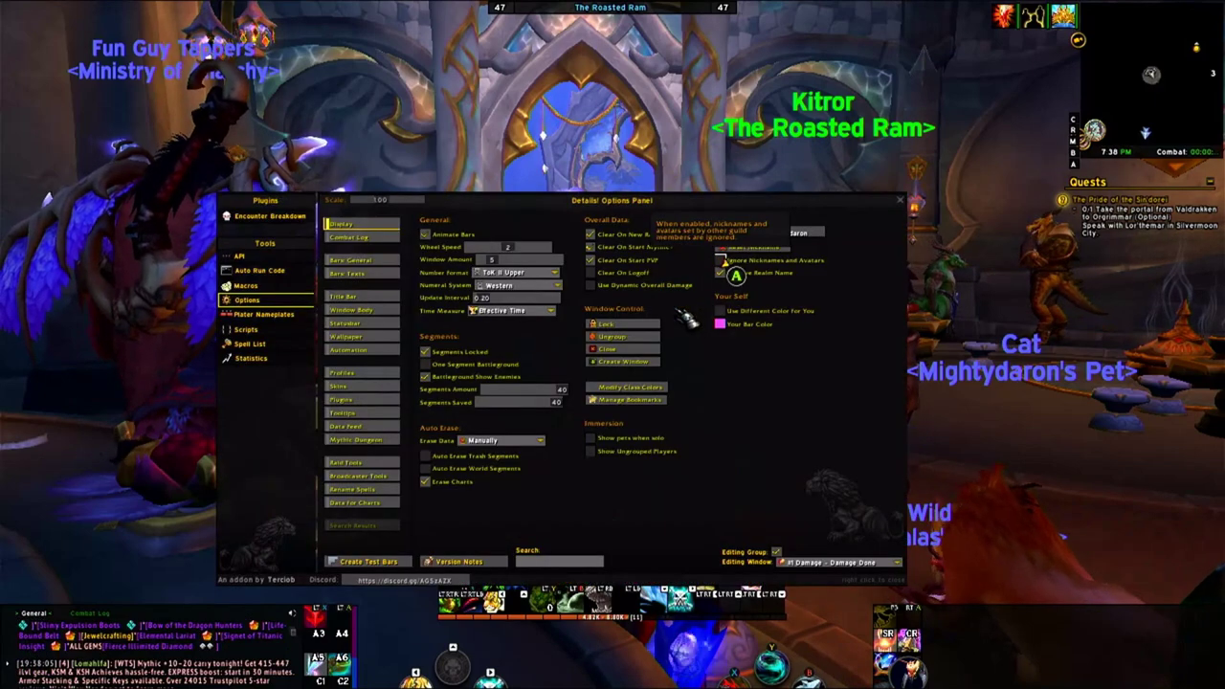
{"action": "left_click", "coordinate": [378, 374]}
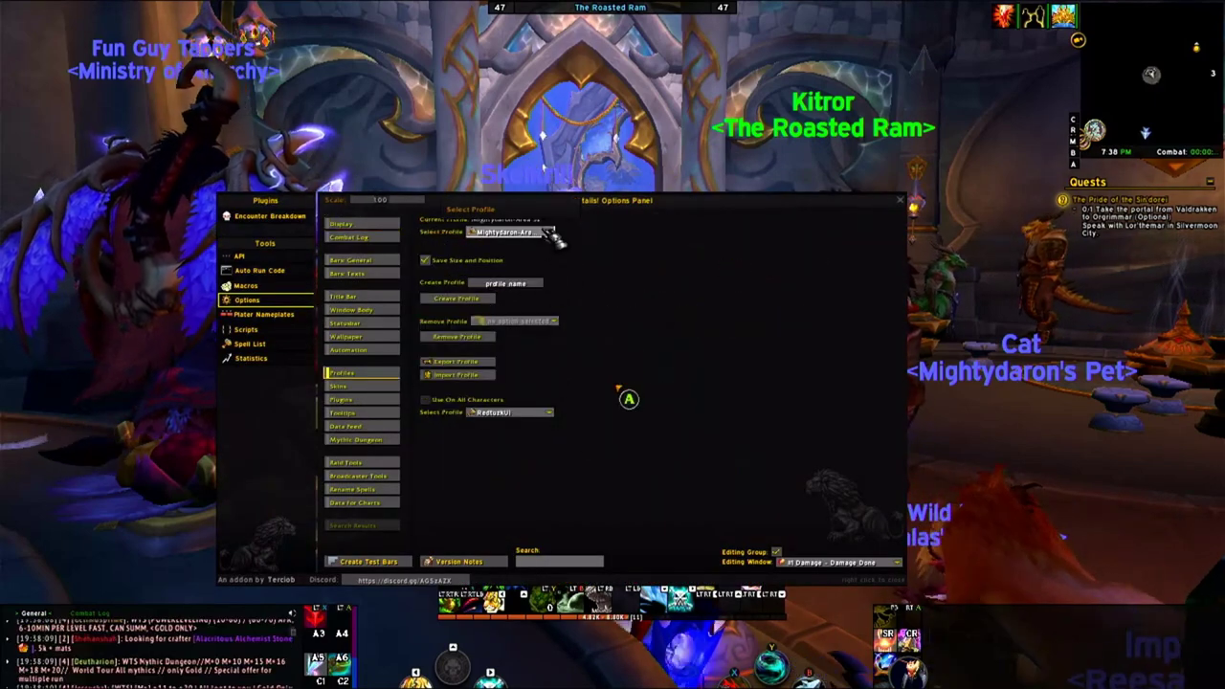
{"action": "left_click", "coordinate": [549, 233]}
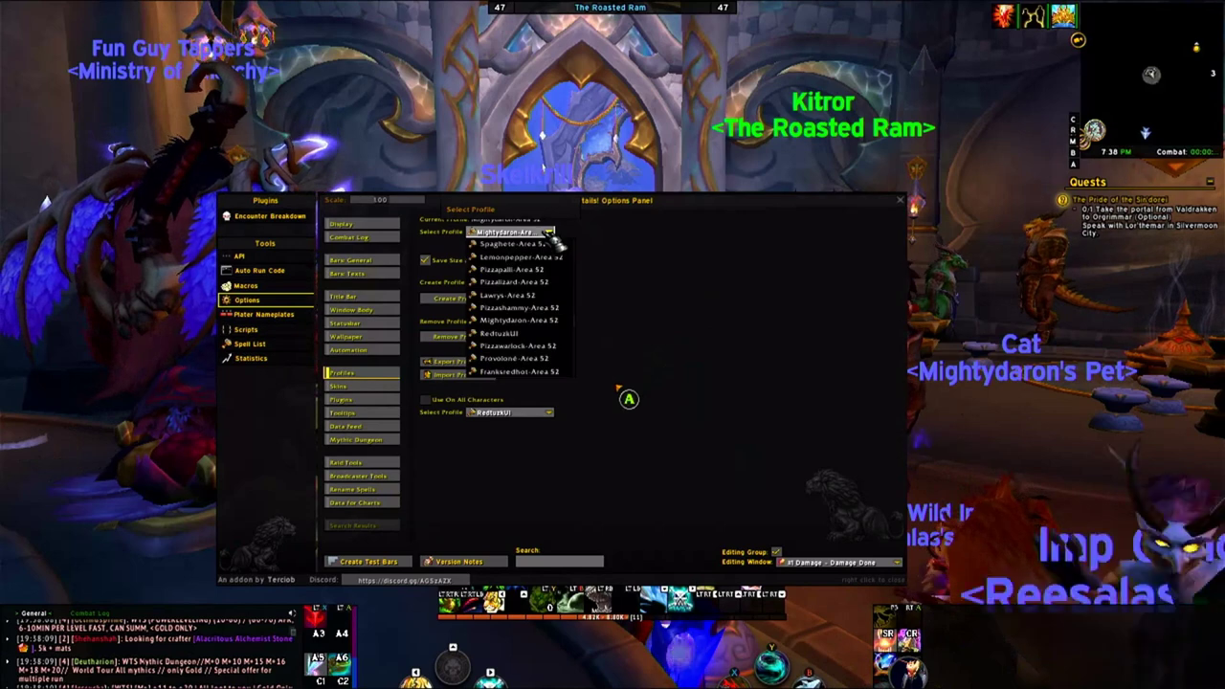
{"action": "left_click", "coordinate": [499, 333]}
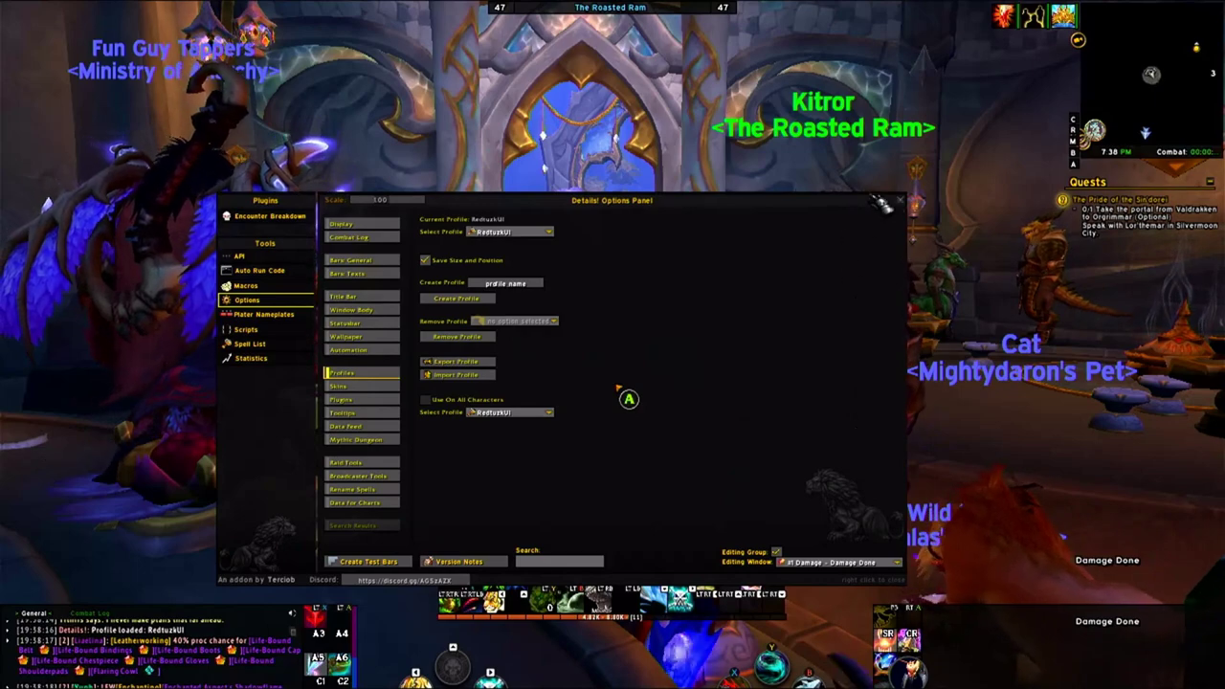
{"action": "key", "text": "Escape"}
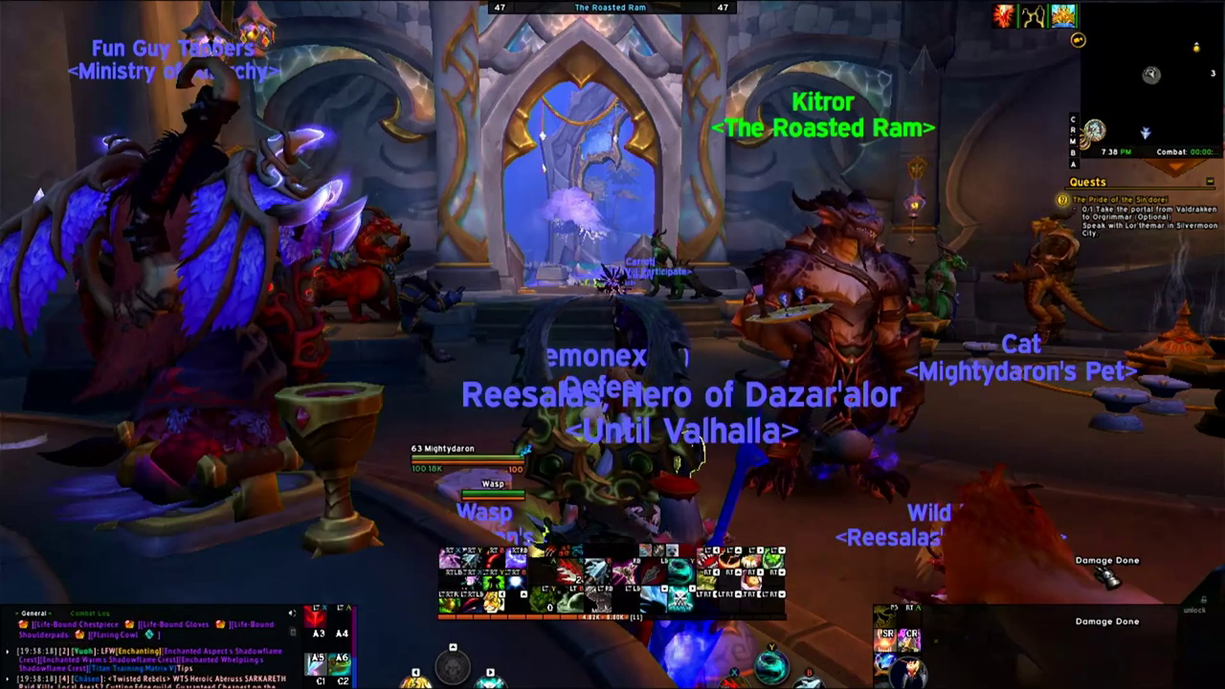
- Make the upper Details! meter window show Healing Done
{"action": "left_click", "coordinate": [1106, 563]}
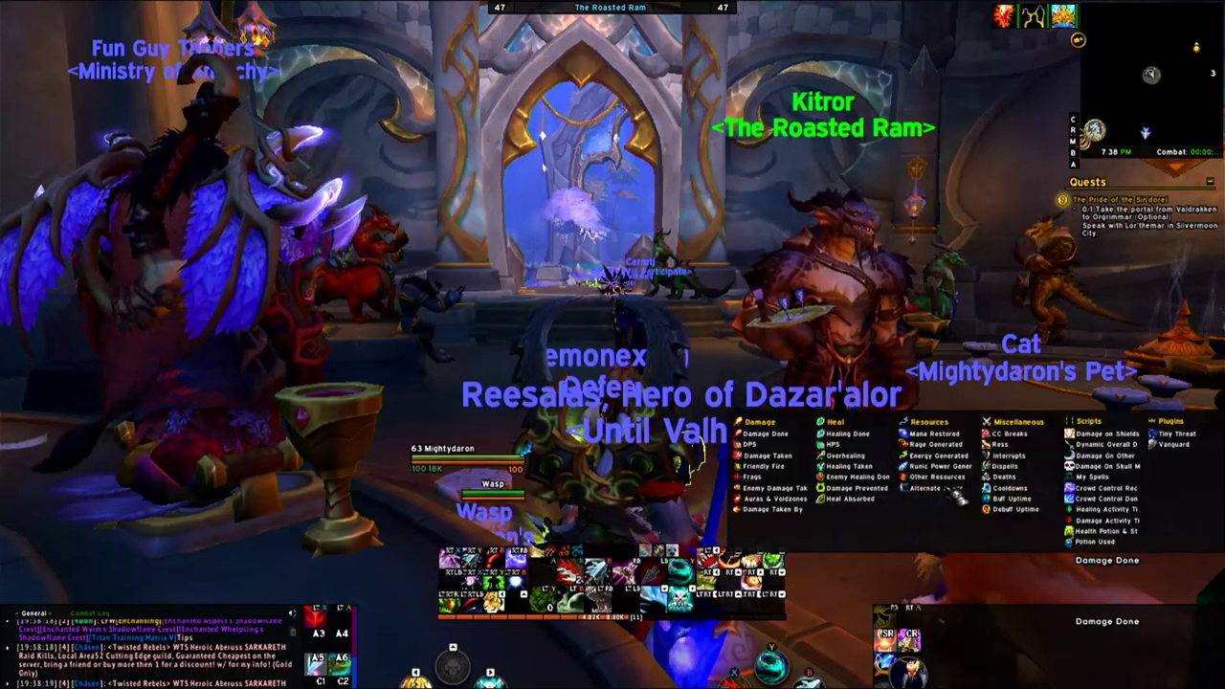
{"action": "left_click", "coordinate": [846, 433]}
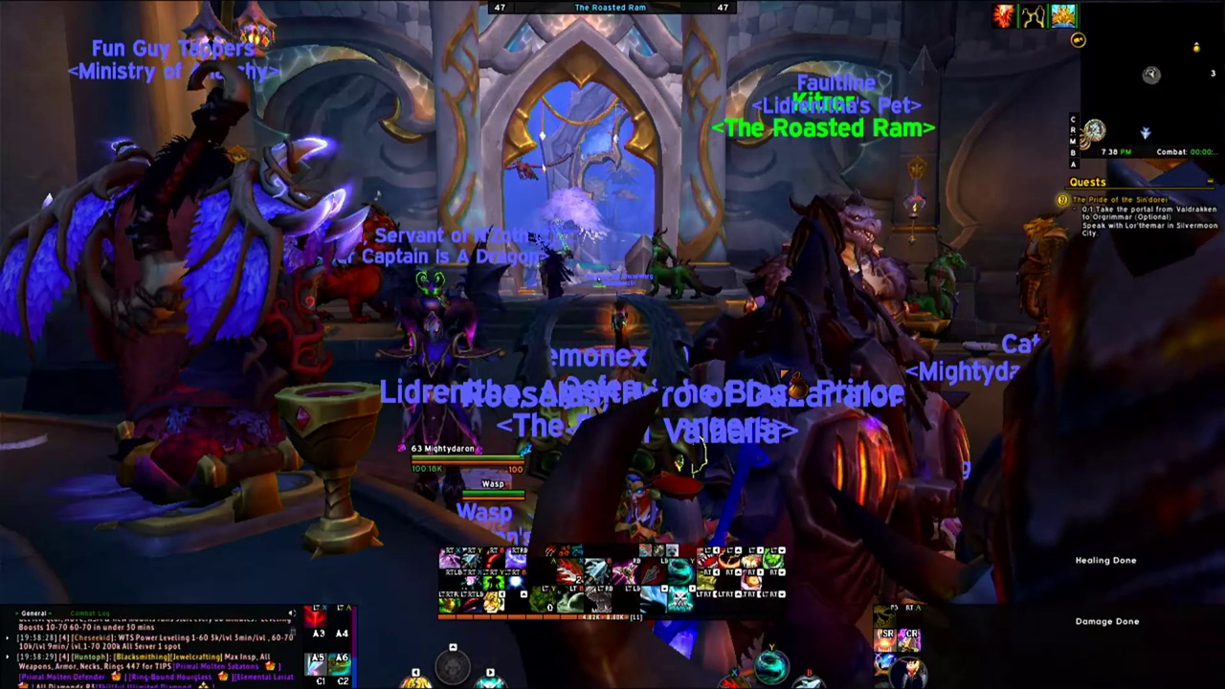
{"action": "key", "text": "ctrl+e"}
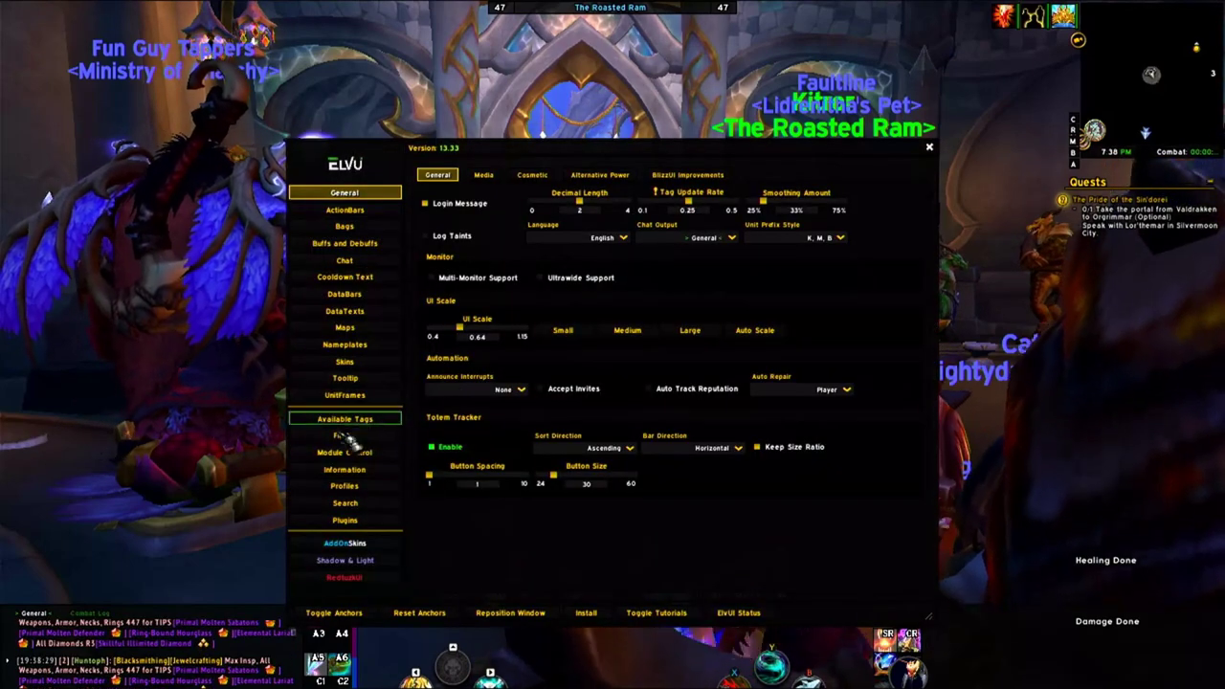
- Load the existing 'RedtuzkUI dps' profile in ElvUI's Profiles page and close the settings
{"action": "left_click", "coordinate": [349, 486]}
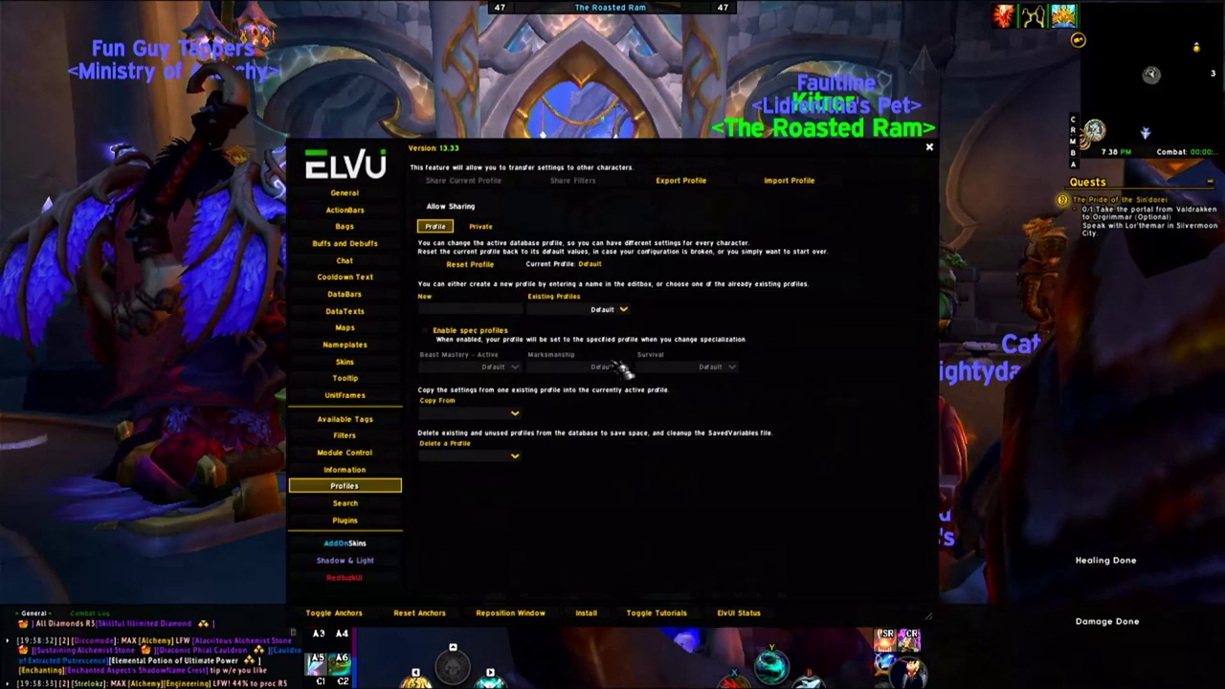
{"action": "left_click", "coordinate": [624, 310]}
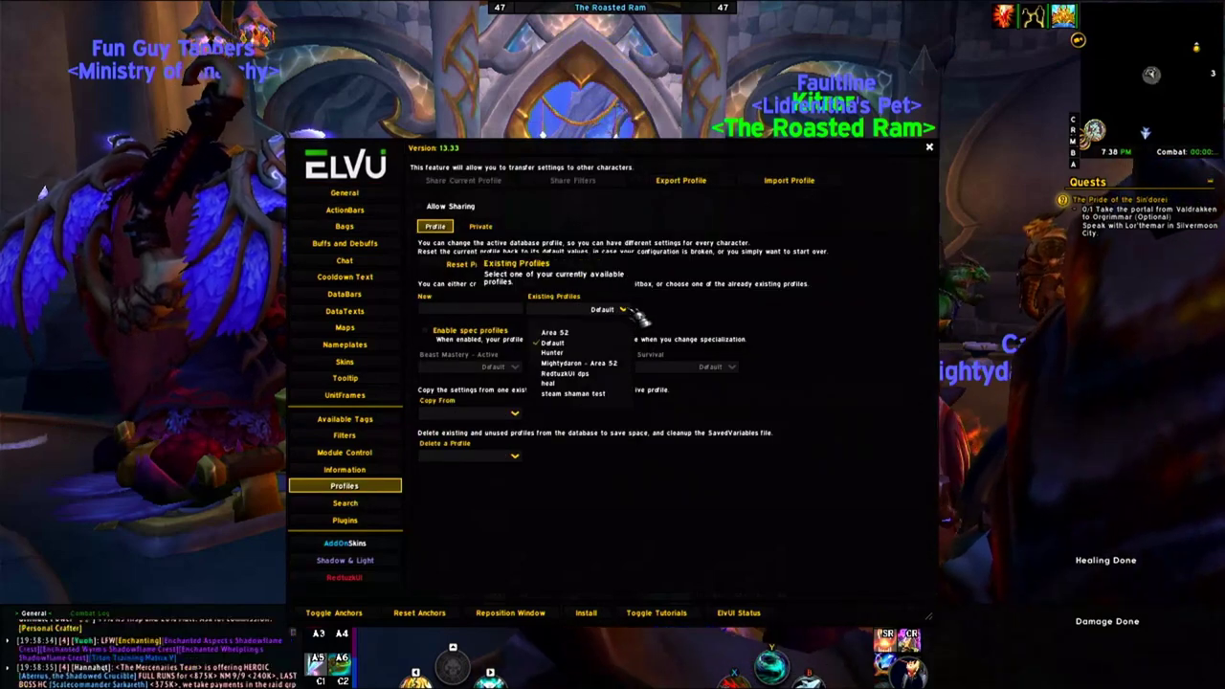
{"action": "left_click", "coordinate": [574, 373]}
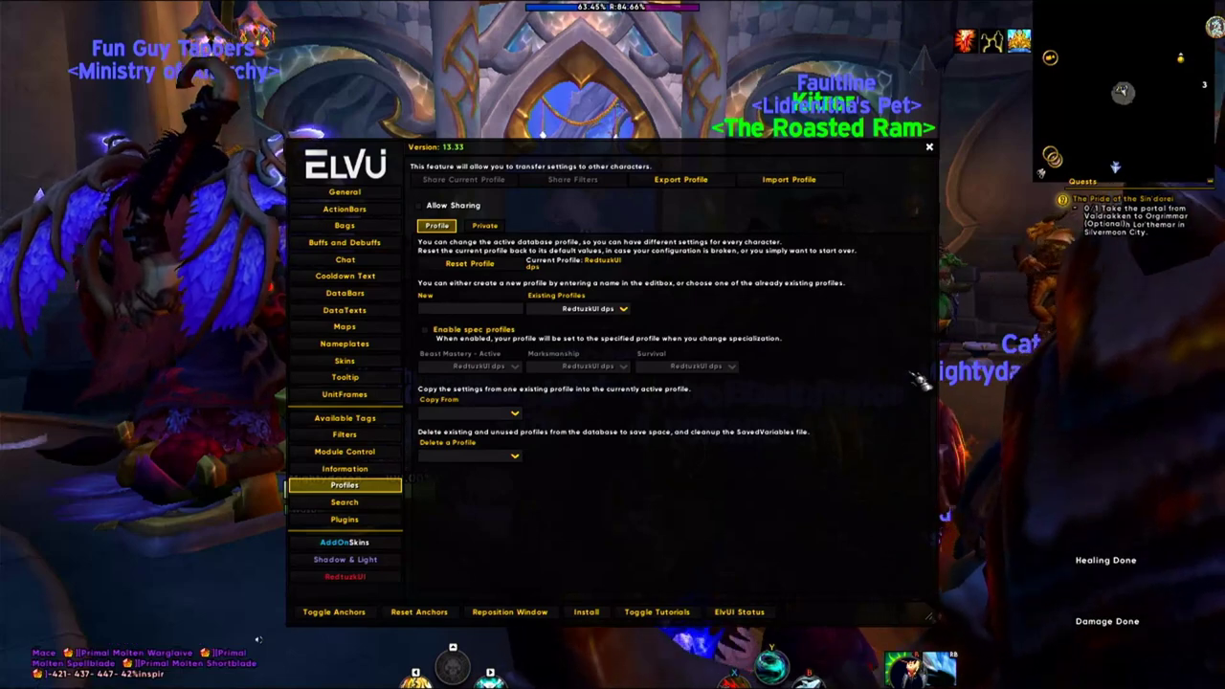
{"action": "left_click", "coordinate": [929, 149]}
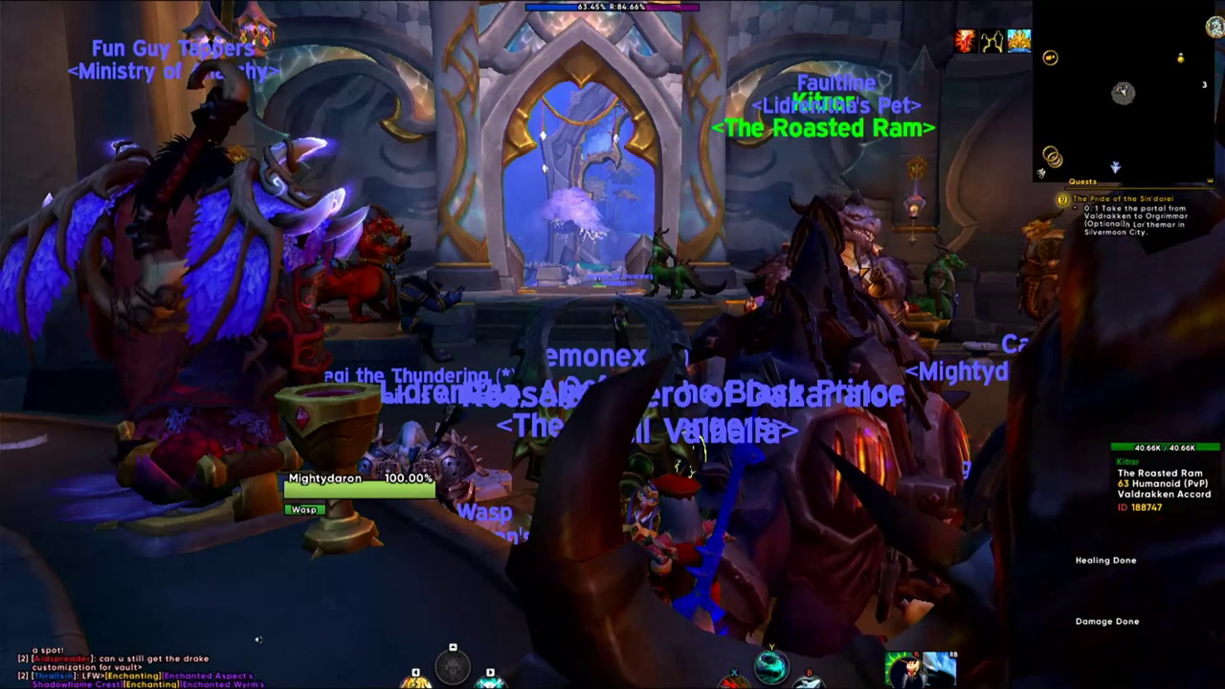
{"action": "key", "text": "Return"}
{"action": "type", "text": "/bw"}
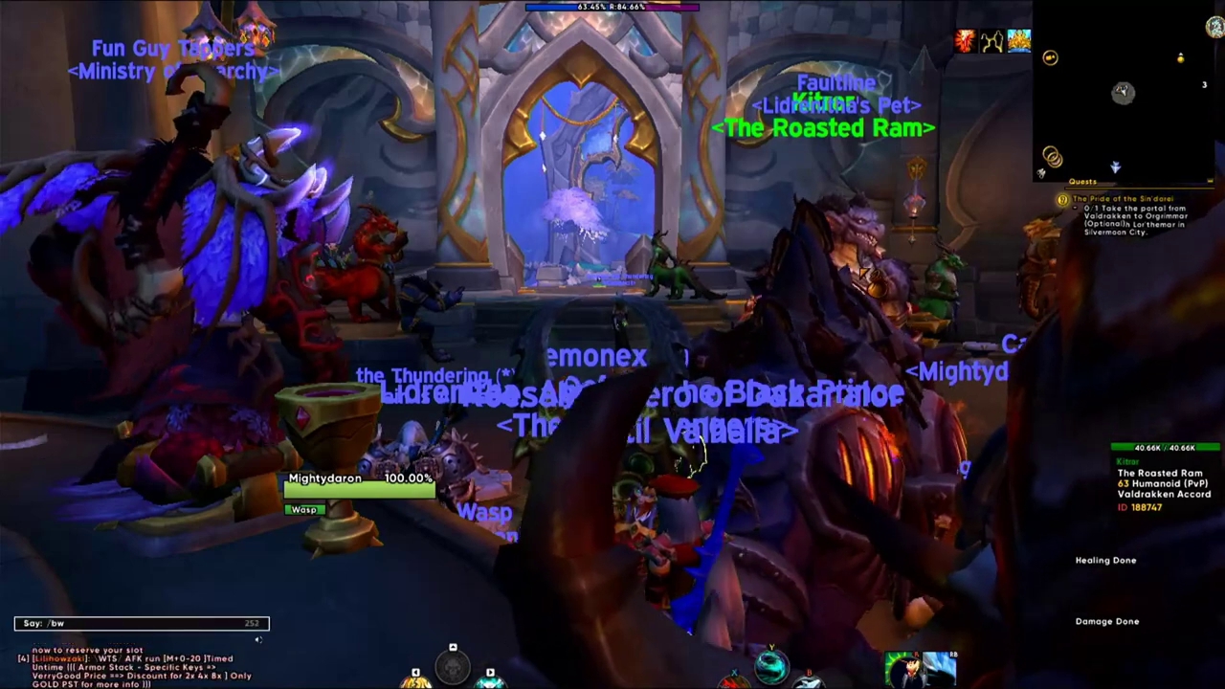
{"action": "key", "text": "Return"}
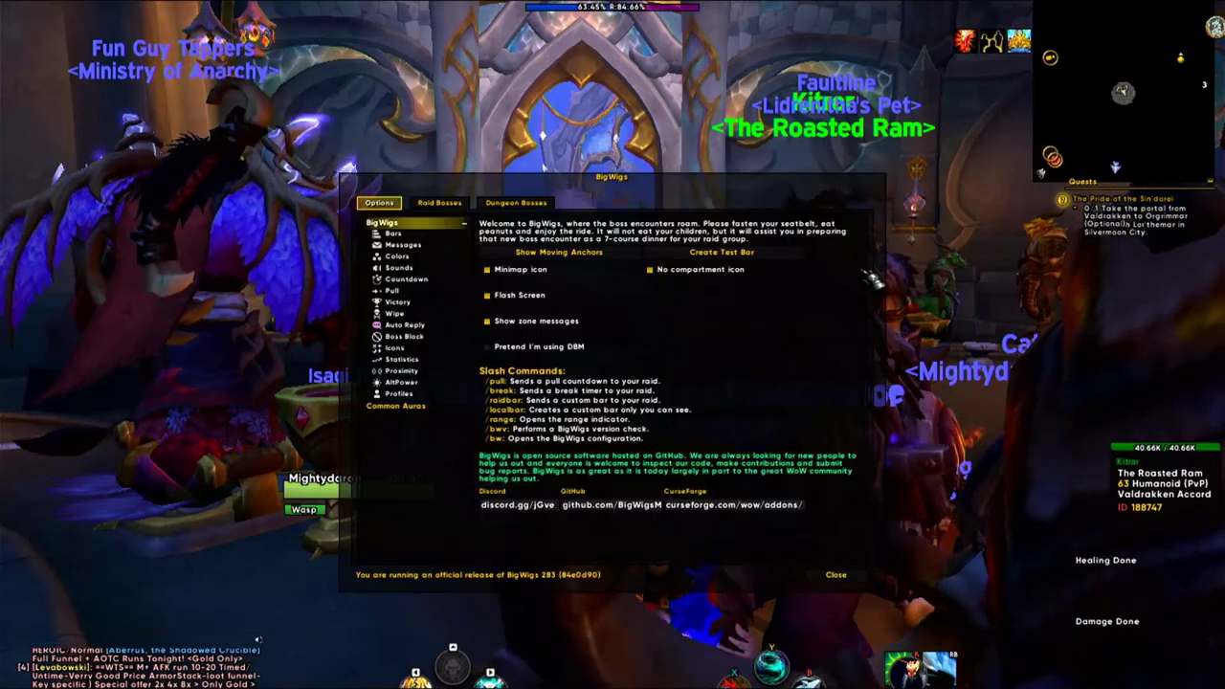
{"action": "left_click", "coordinate": [399, 394]}
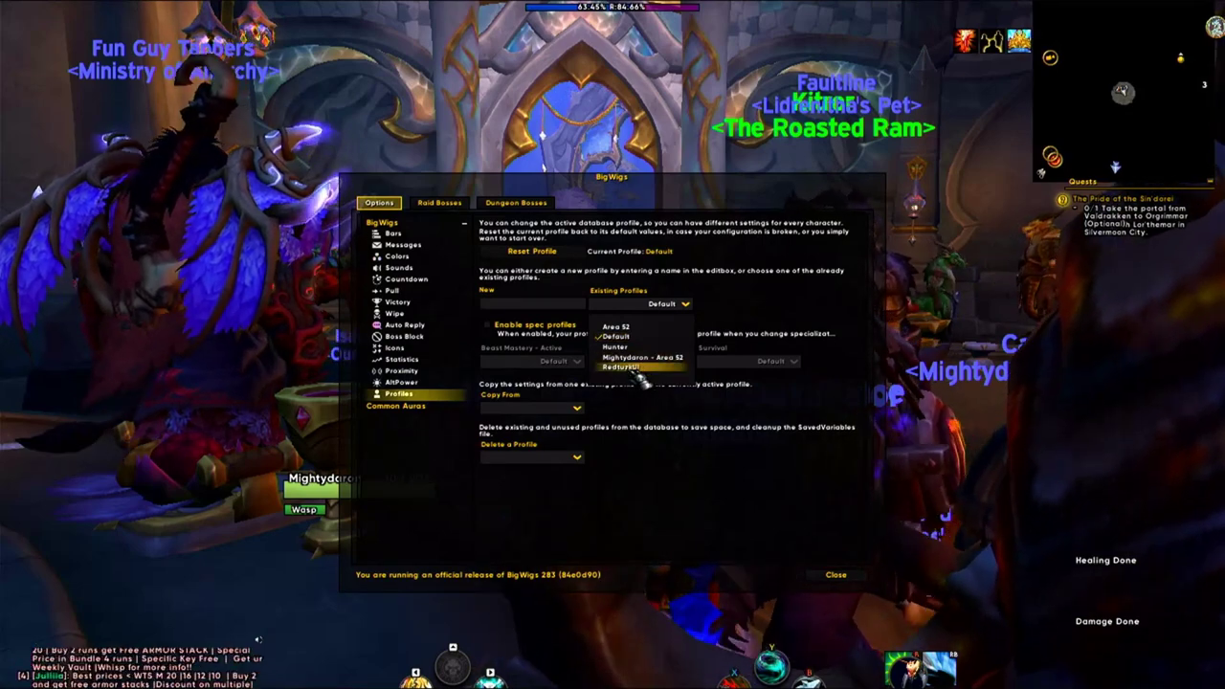
{"action": "left_click", "coordinate": [835, 577]}
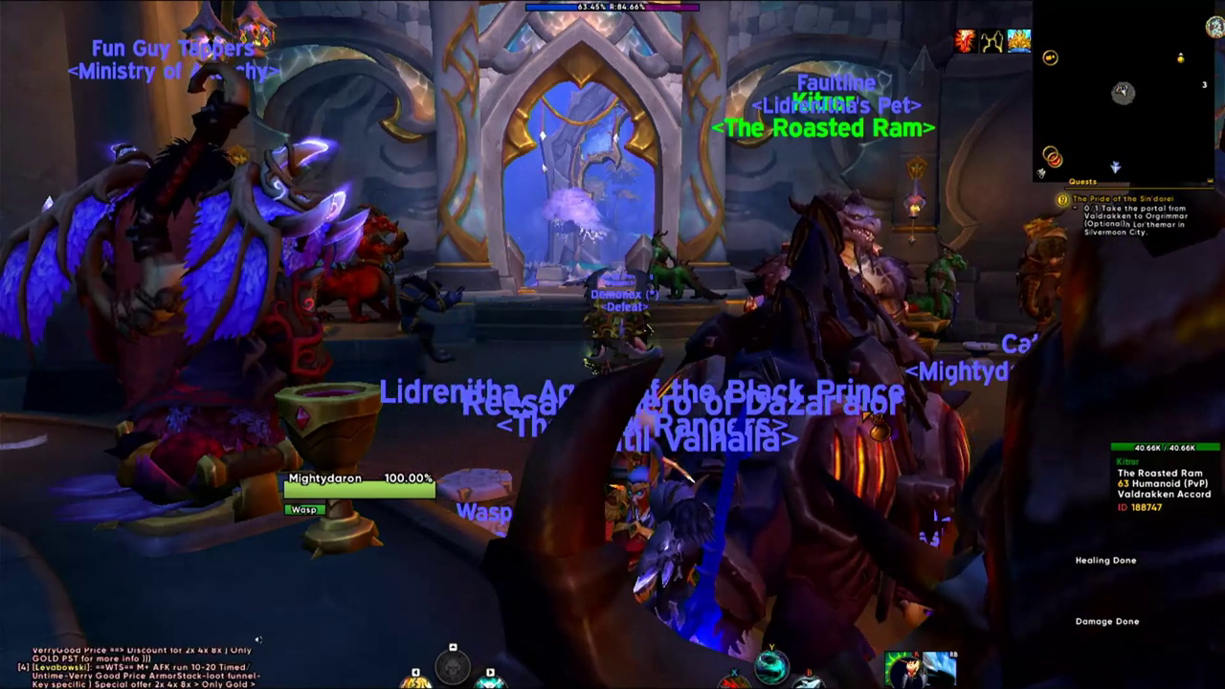
- Run out of the inn hall through the archway and down into the Valdrakken plaza
{"action": "key", "text": "w"}
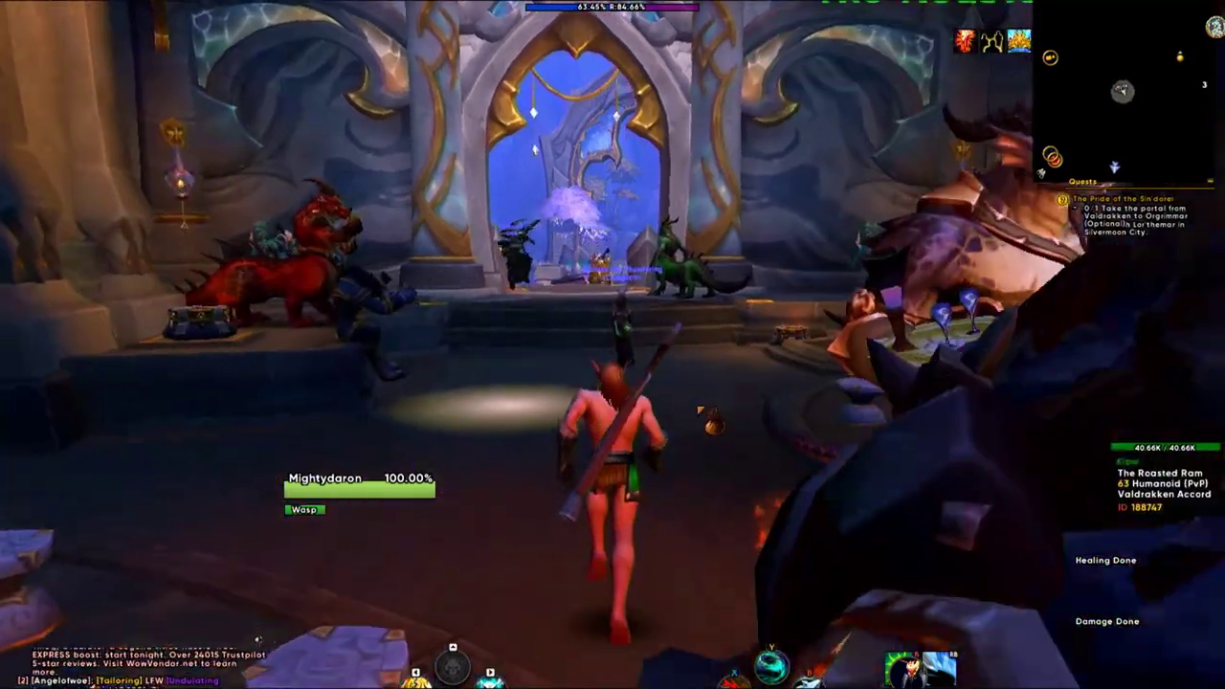
{"action": "key", "text": "w"}
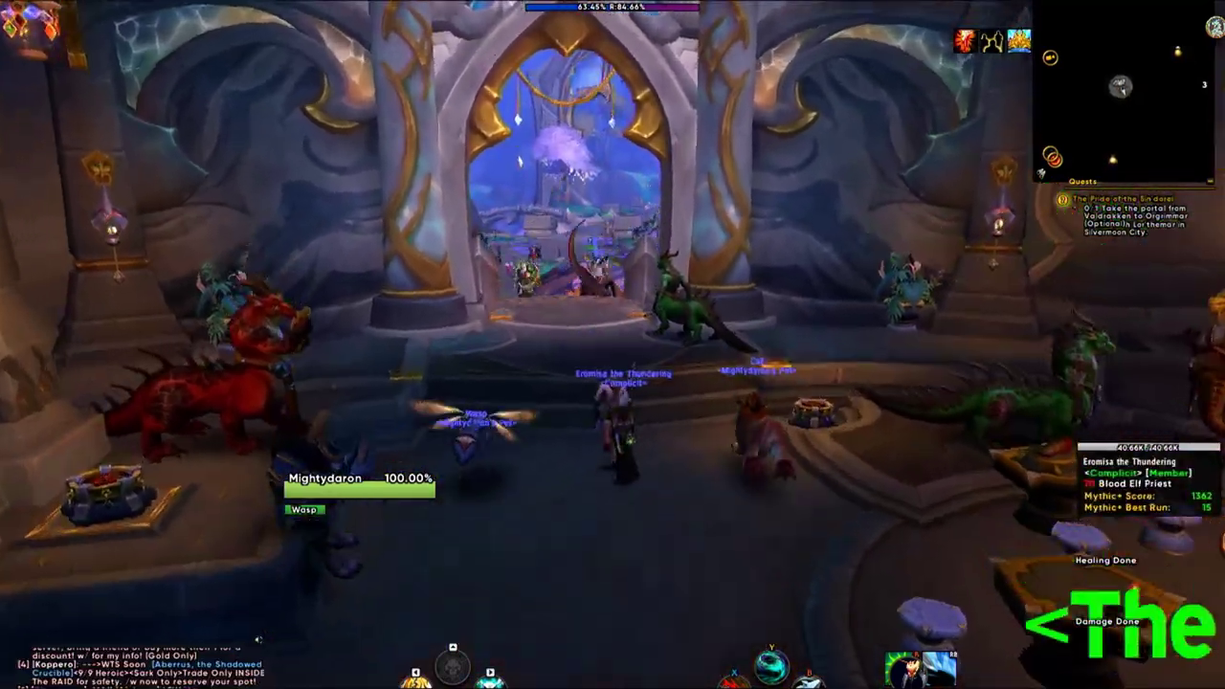
{"action": "key", "text": "w"}
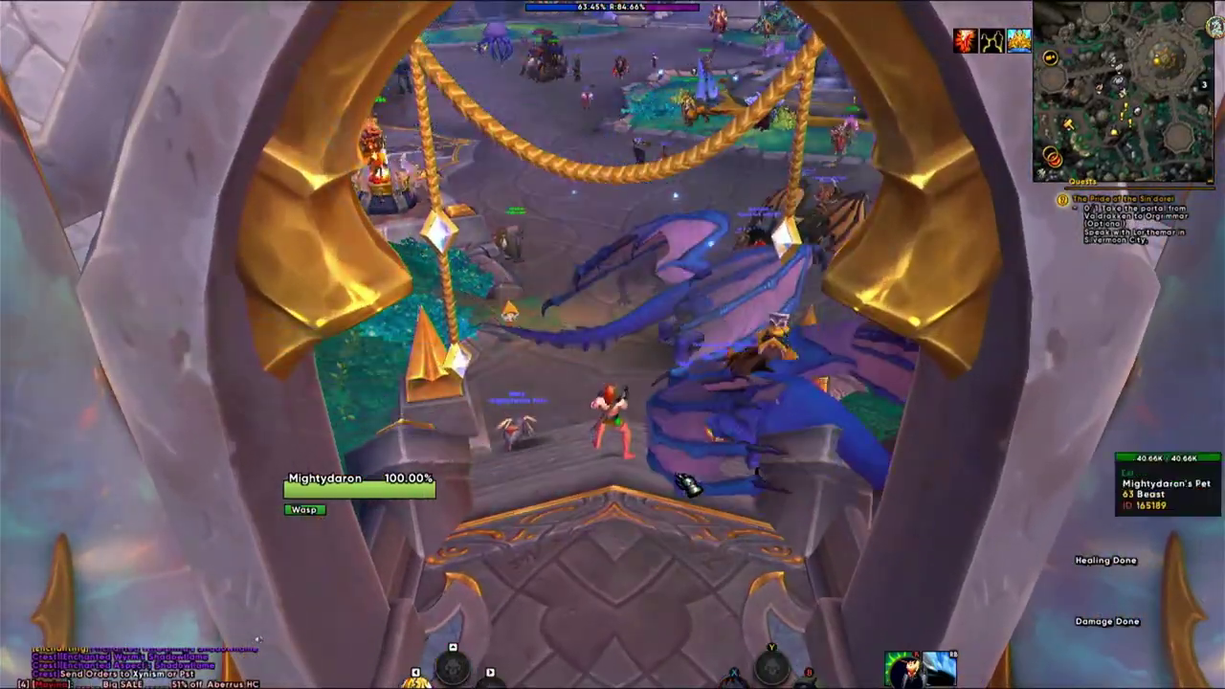
{"action": "key", "text": "w"}
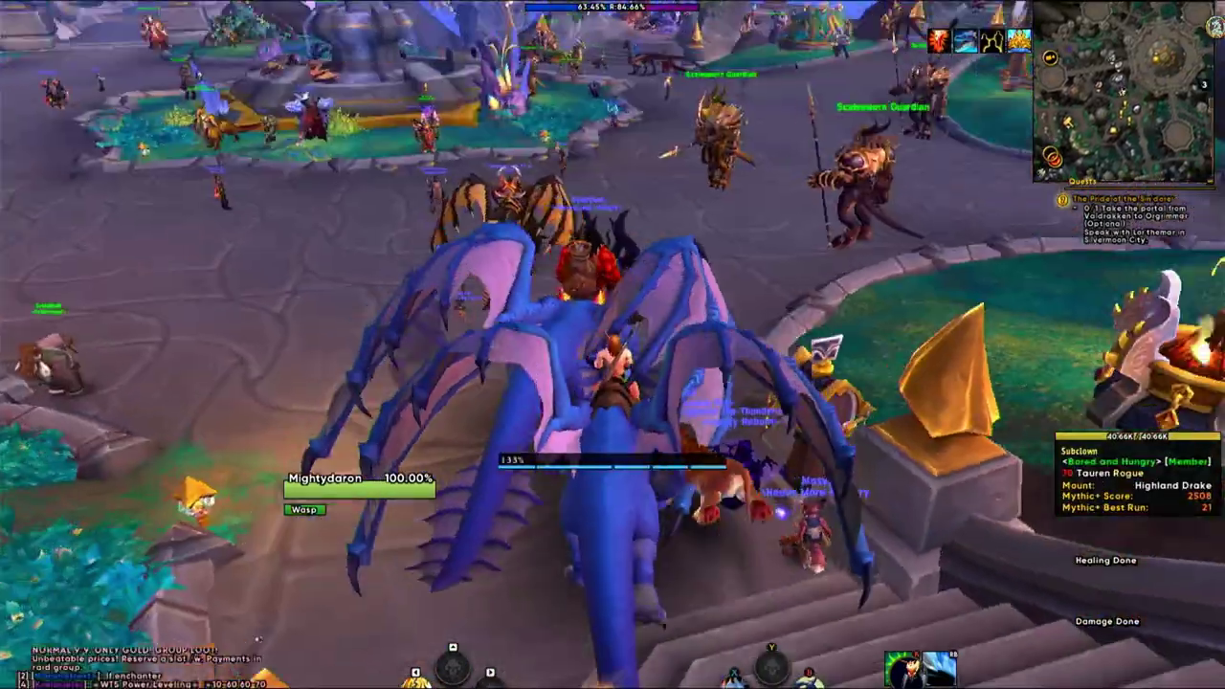
- Fly the drake into Gladiator's Refuge, land beside the training dummies, and bring up the app switcher
{"action": "key", "text": "space"}
{"action": "key", "text": "w"}
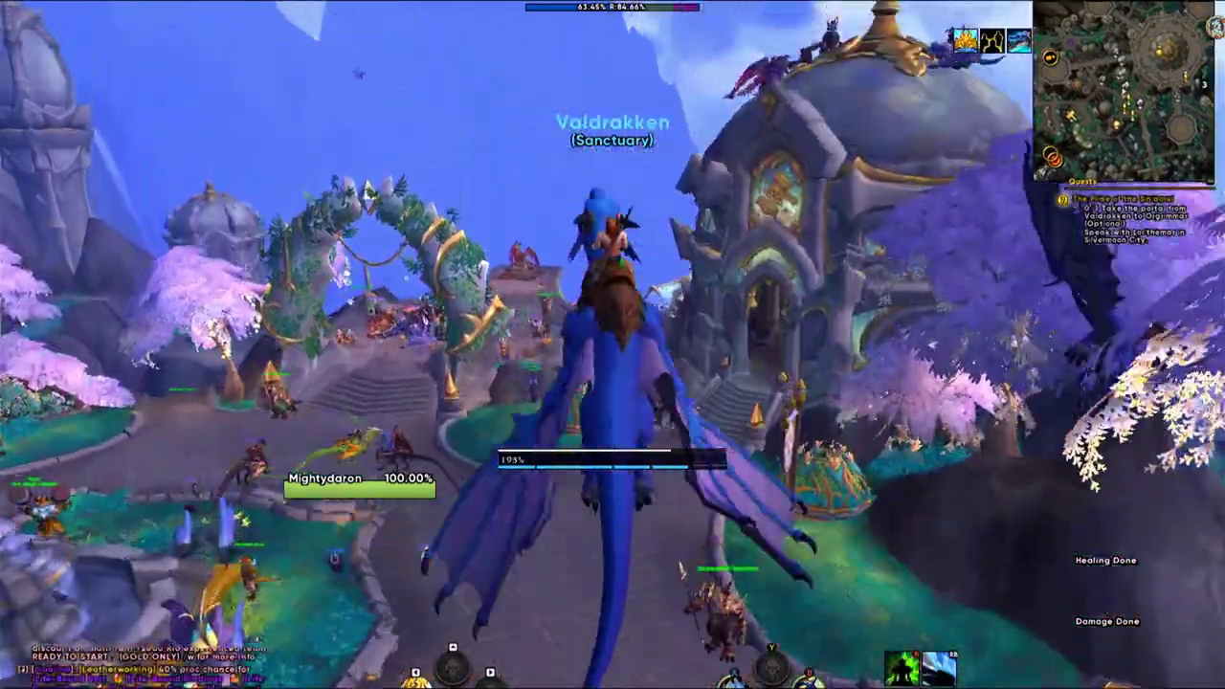
{"action": "key", "text": "w"}
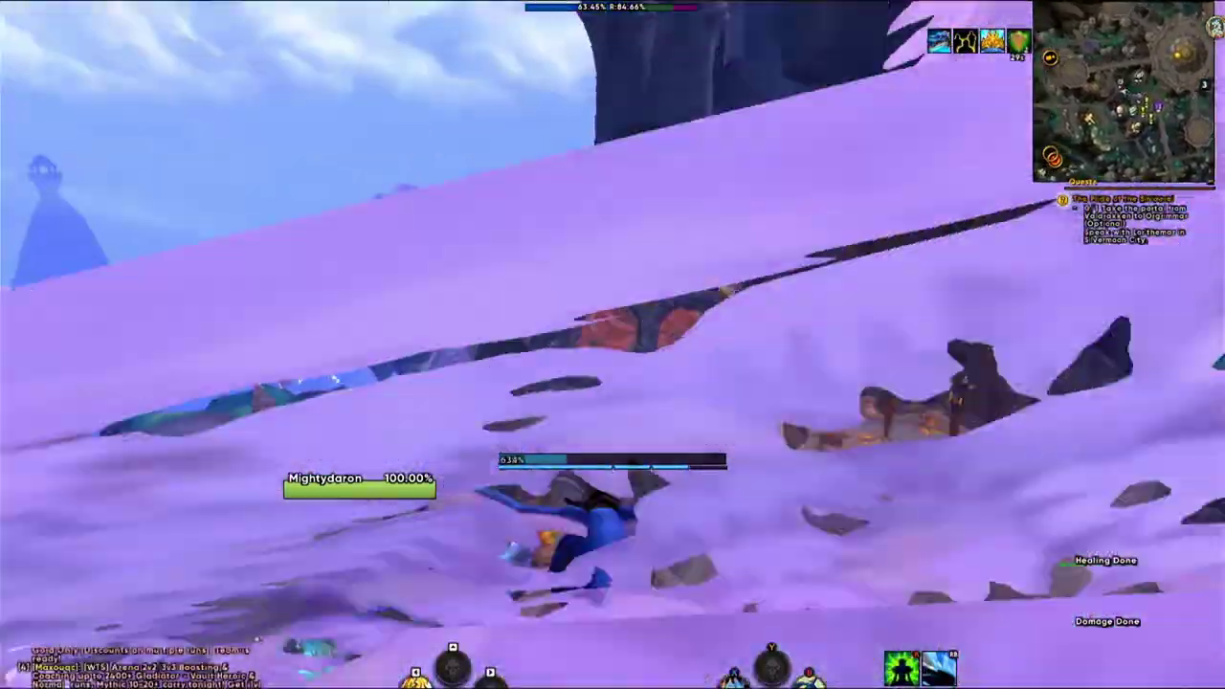
{"action": "key", "text": "w"}
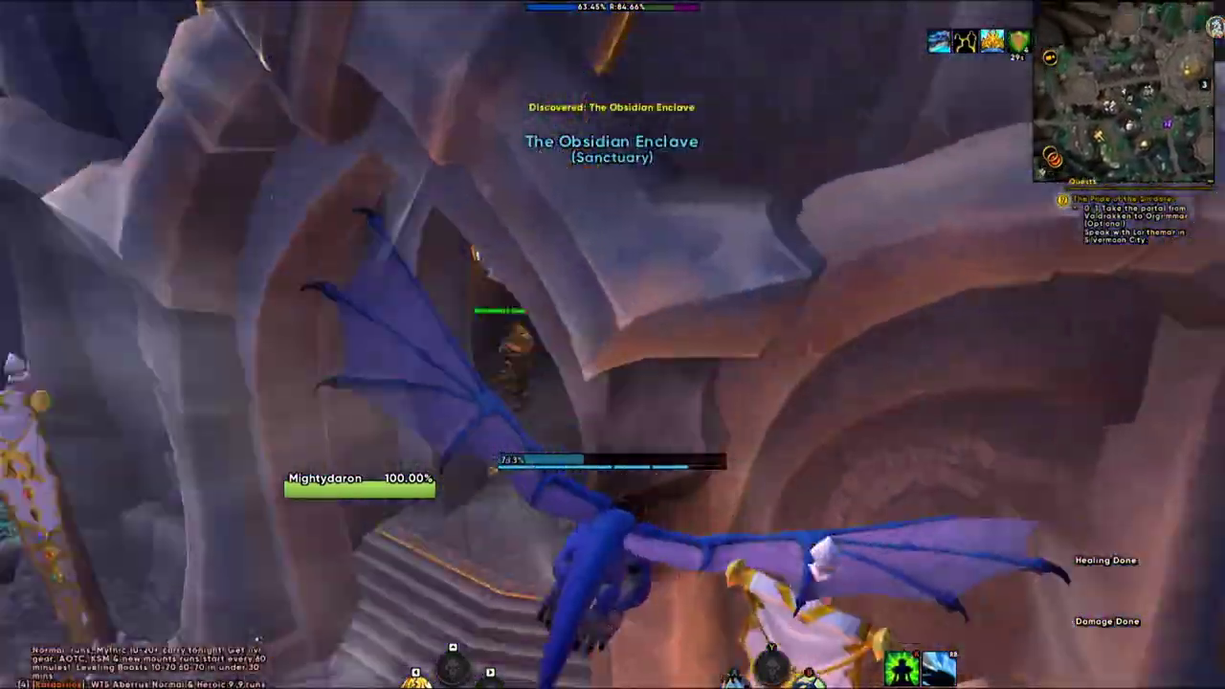
{"action": "key", "text": "w"}
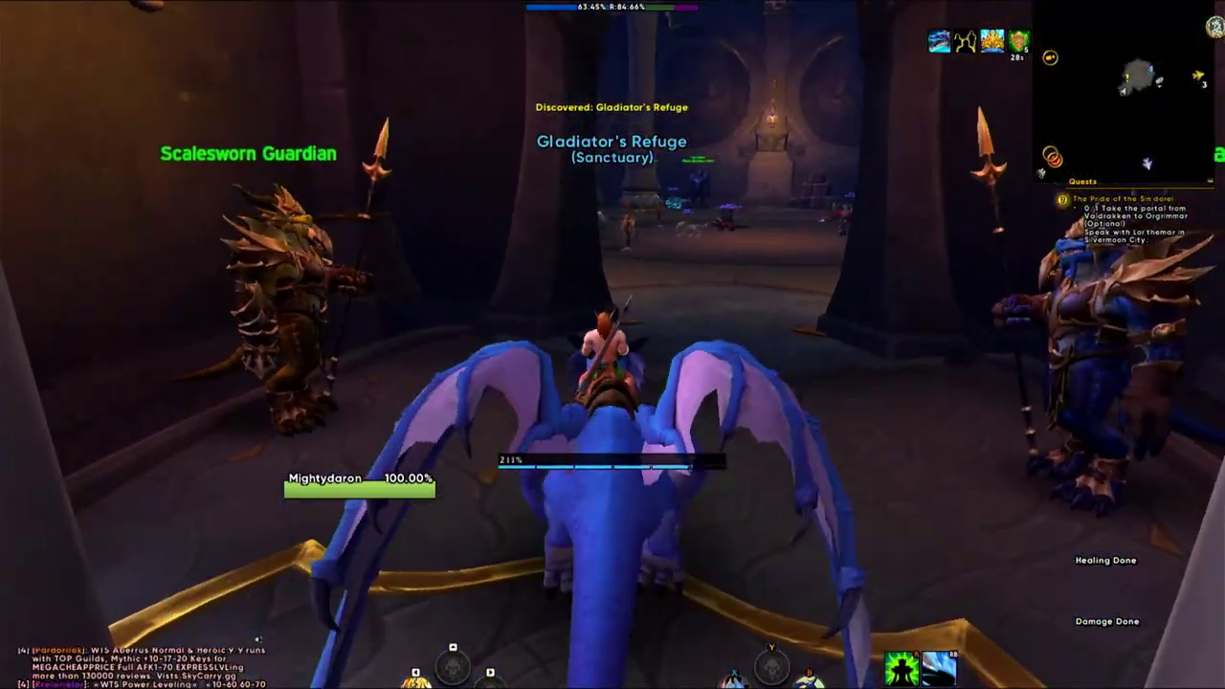
{"action": "key", "text": "w"}
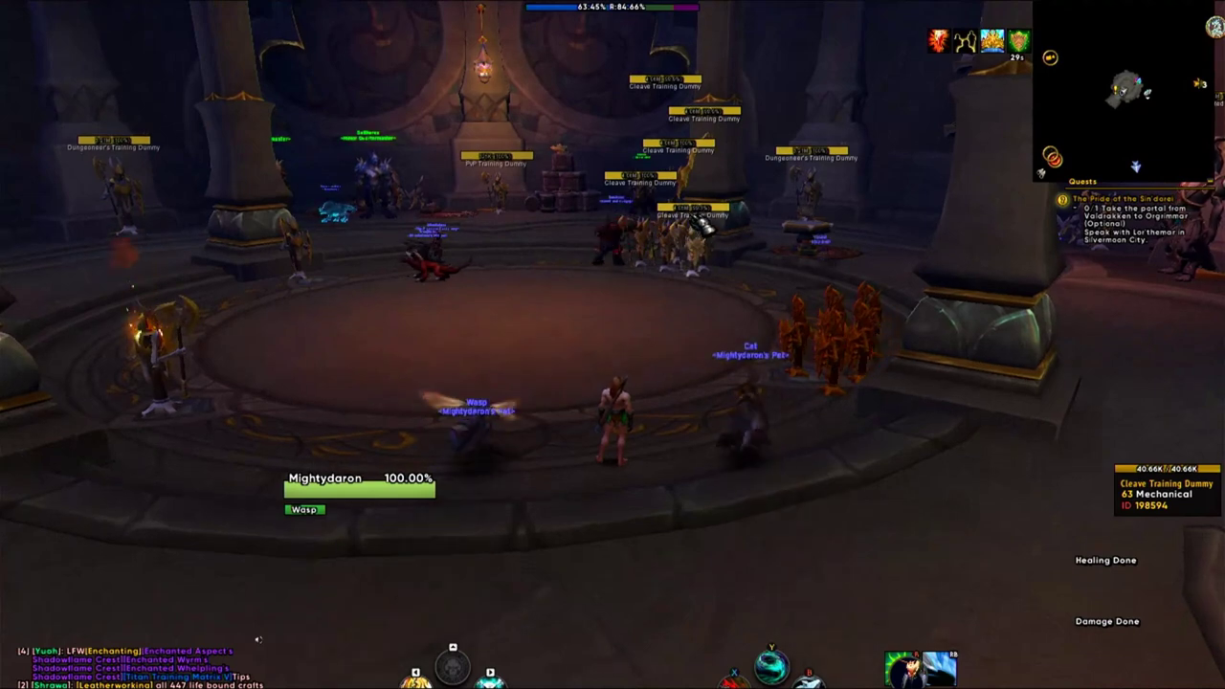
{"action": "key", "text": "alt+Tab"}
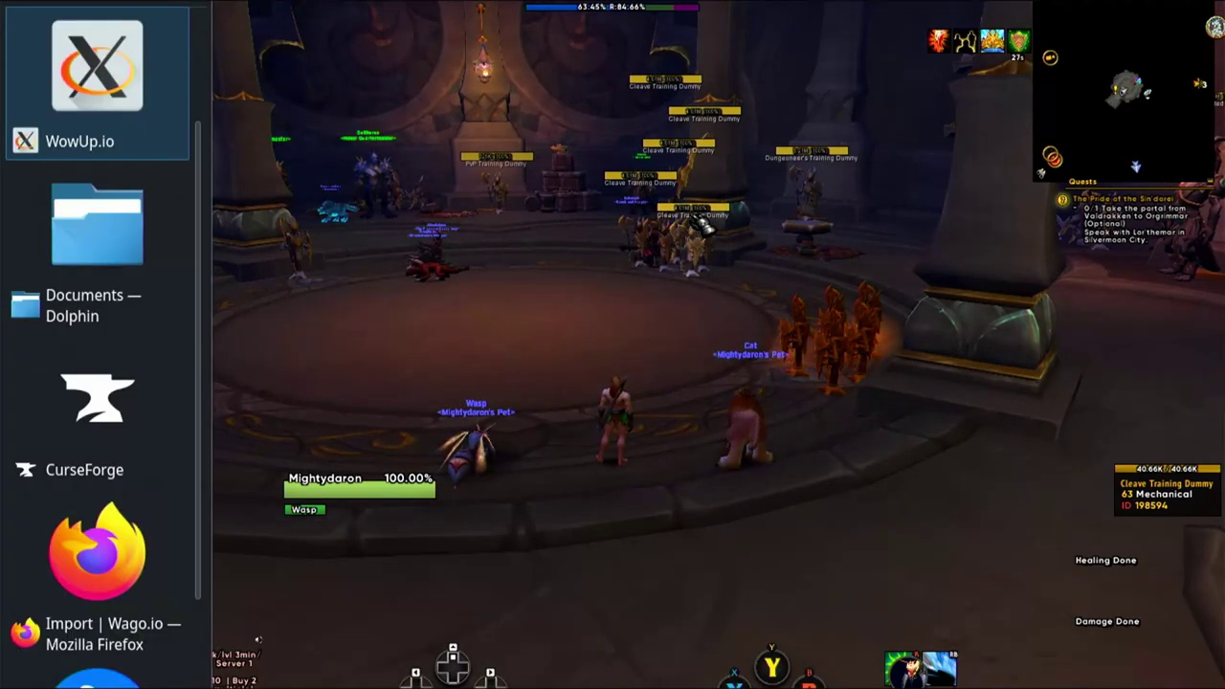
- From Wago.io's Plater Profiles listing, open the Jundies Season 2 DF M+ and Raid profile, then return to the game
{"action": "key", "text": "alt+Tab"}
{"action": "key", "text": "alt+Tab"}
{"action": "key", "text": "alt+Tab"}
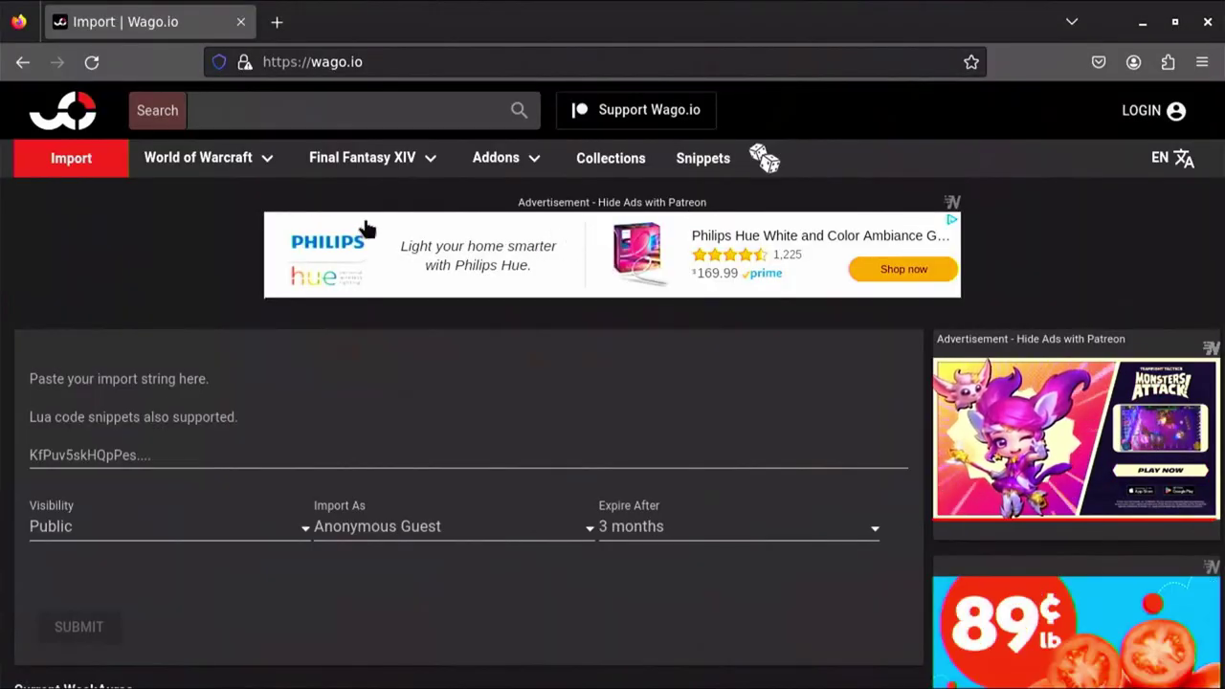
{"action": "mouse_move", "coordinate": [265, 169]}
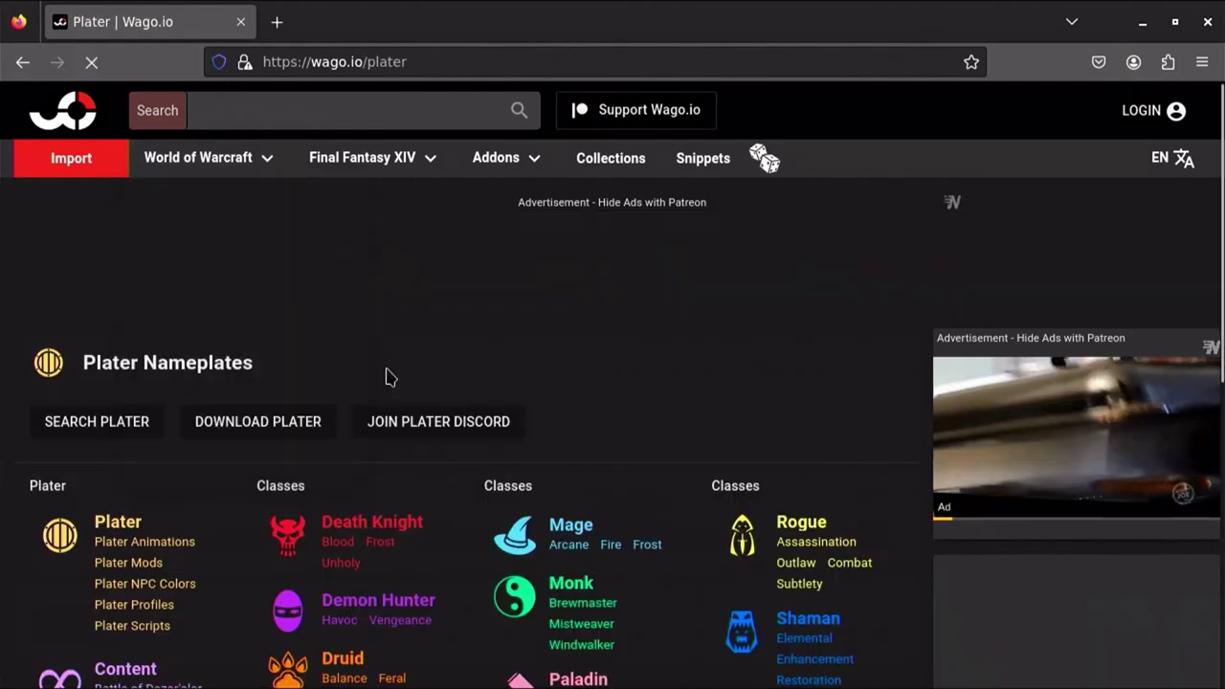
{"action": "scroll", "coordinate": [284, 371], "scroll_direction": "down", "scroll_amount": 5}
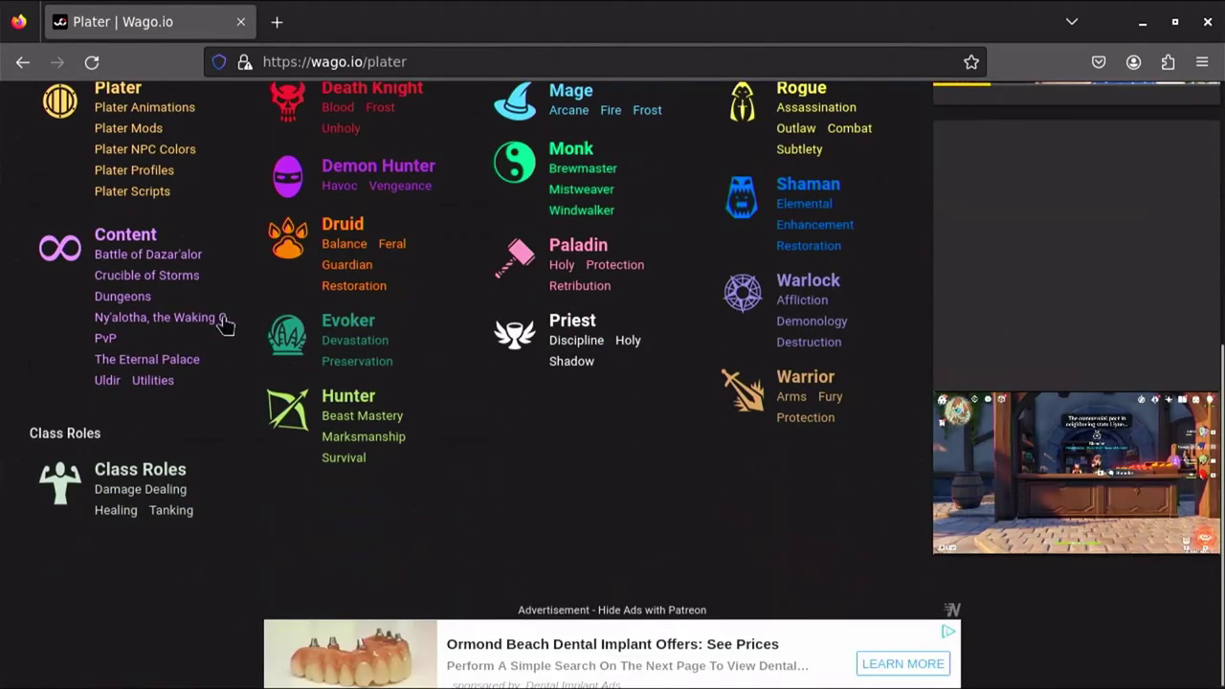
{"action": "scroll", "coordinate": [227, 330], "scroll_direction": "up", "scroll_amount": 2}
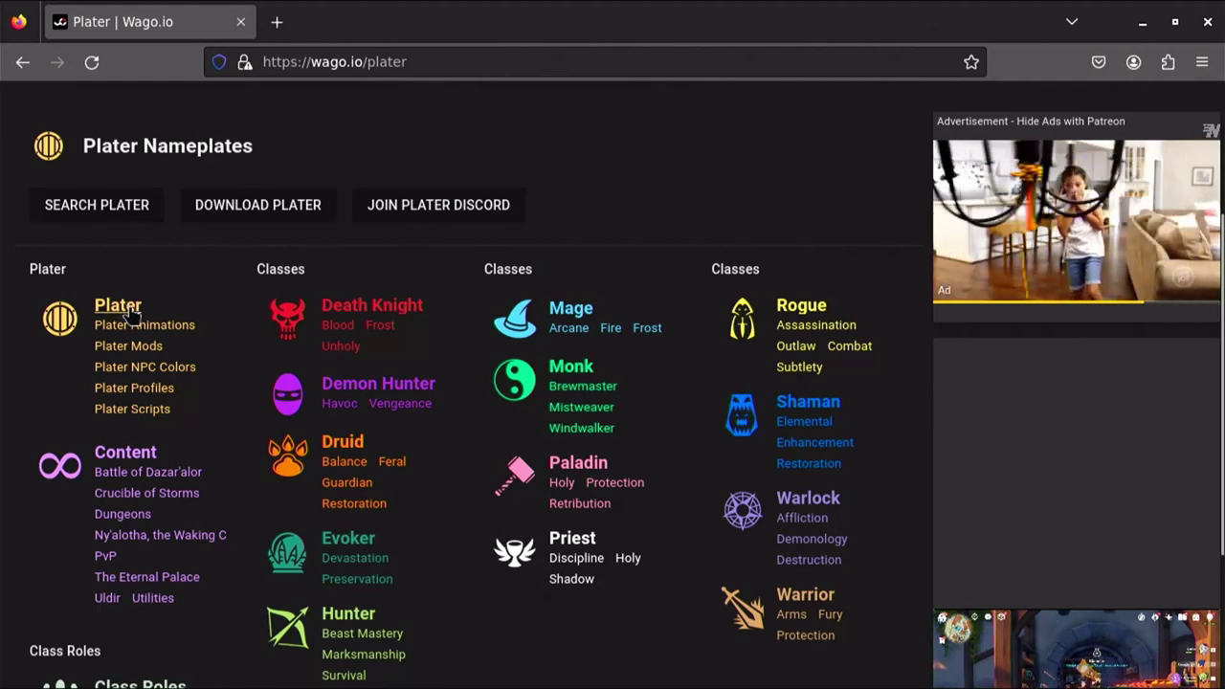
{"action": "left_click", "coordinate": [165, 393]}
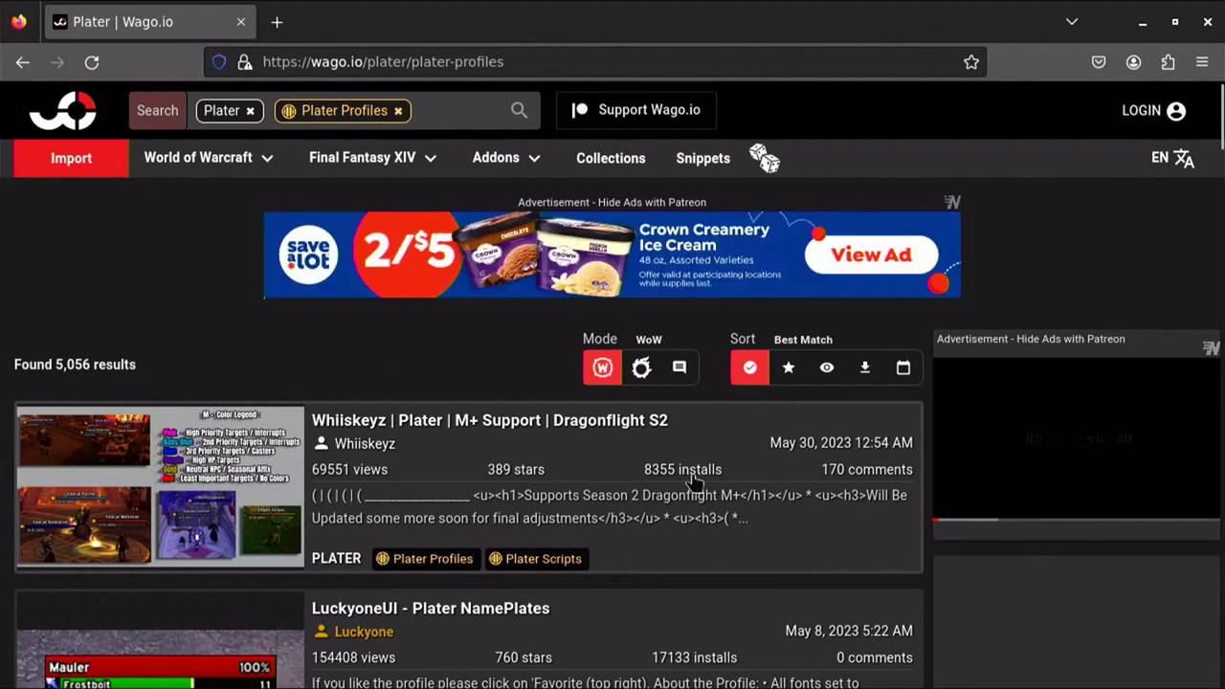
{"action": "scroll", "coordinate": [696, 478], "scroll_direction": "down", "scroll_amount": 3}
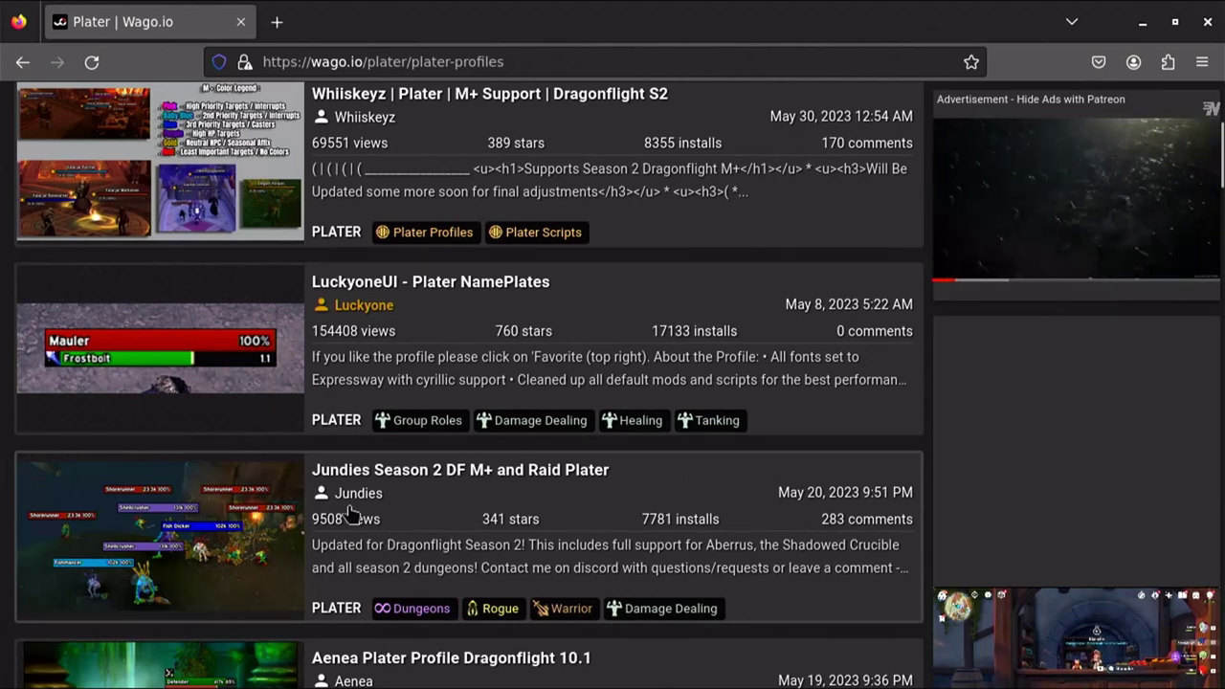
{"action": "left_click", "coordinate": [429, 520]}
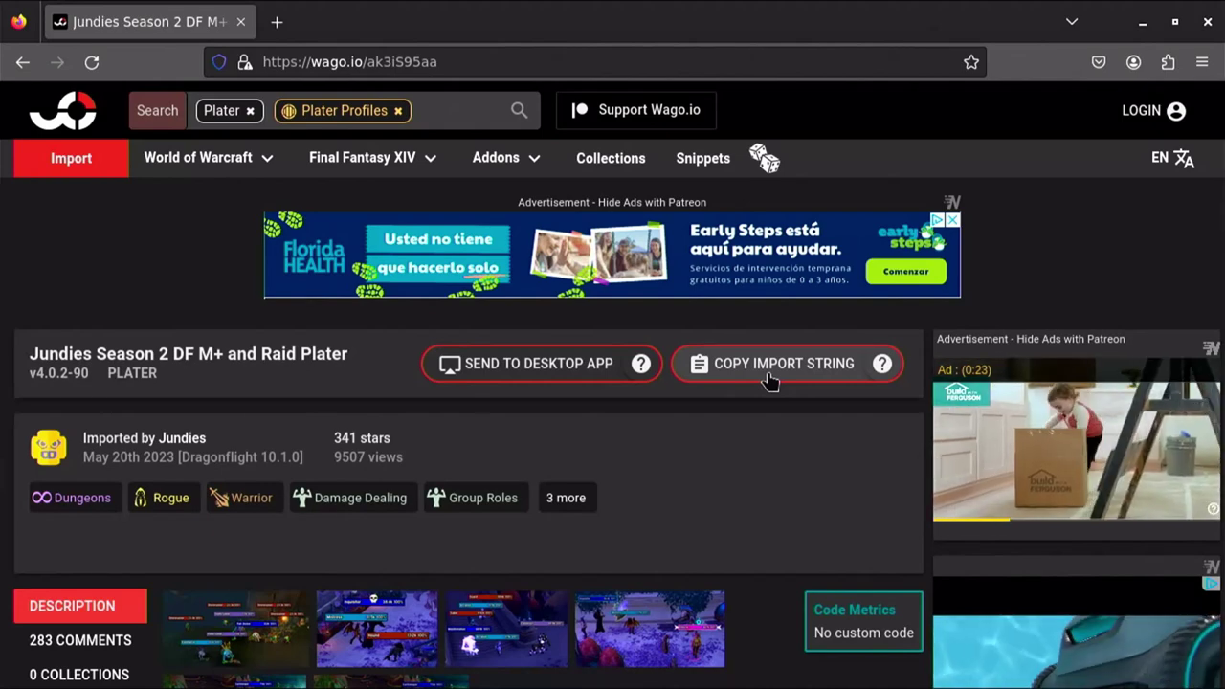
{"action": "key", "text": "alt+Tab"}
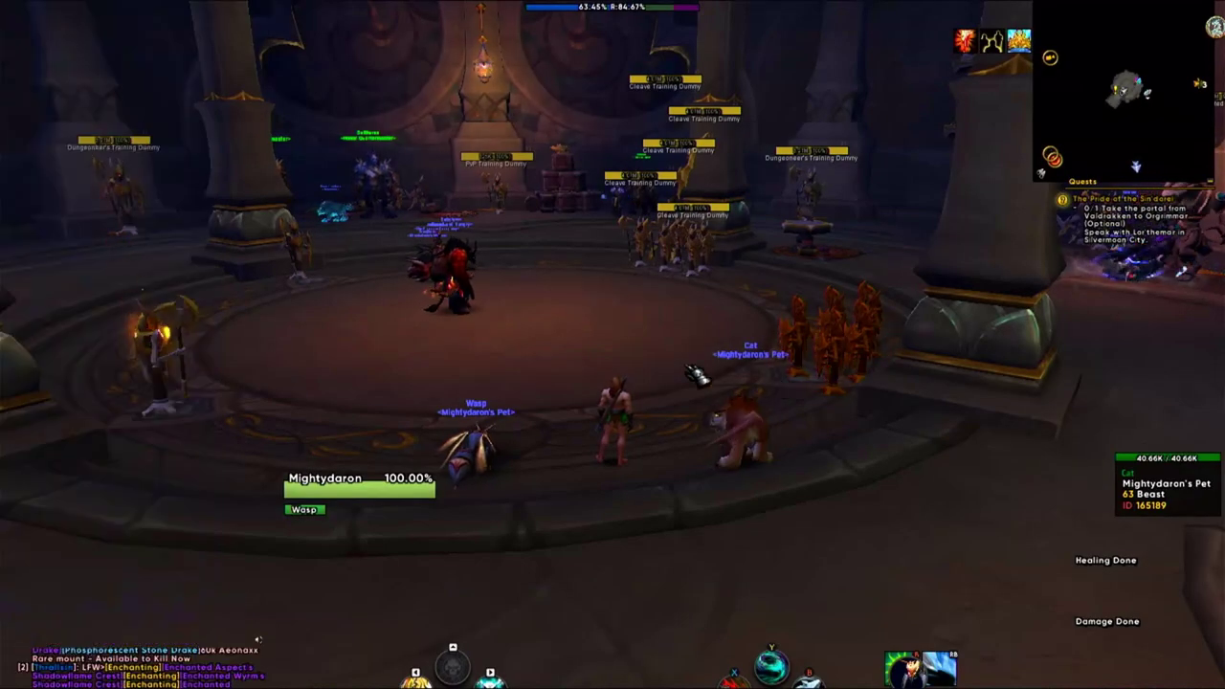
- Run /plater and go from the Profiles page via Import Profile to the full profile settings
{"action": "key", "text": "Return"}
{"action": "type", "text": "/plater"}
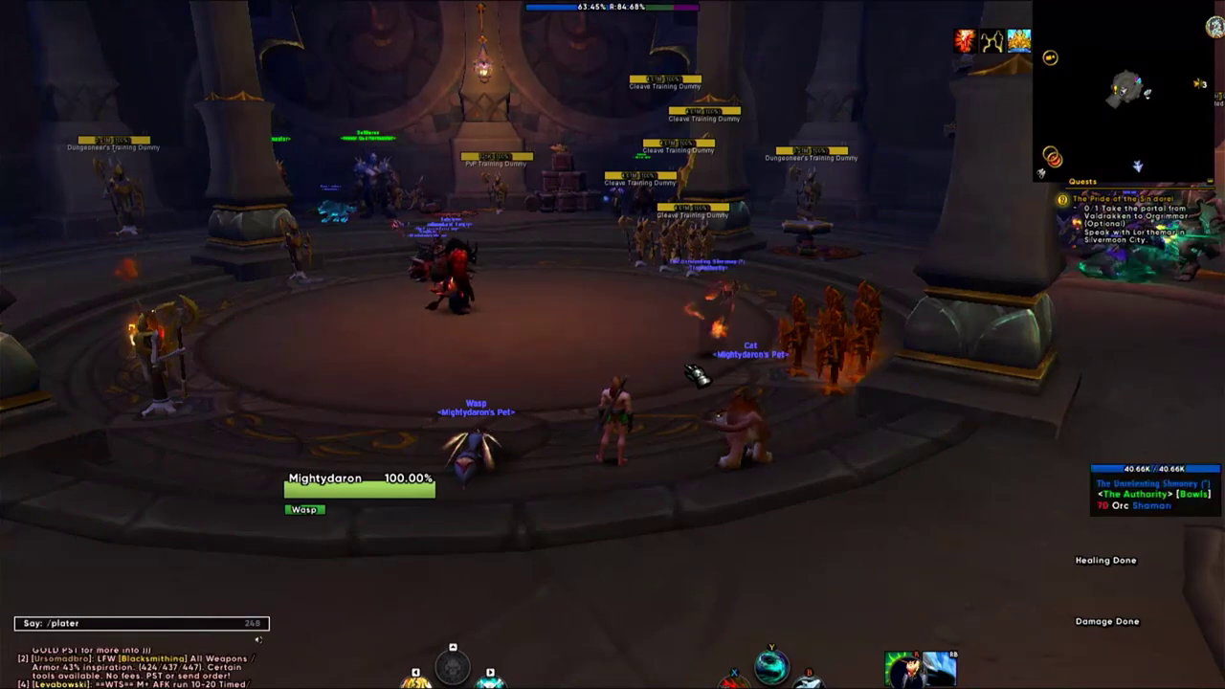
{"action": "key", "text": "Return"}
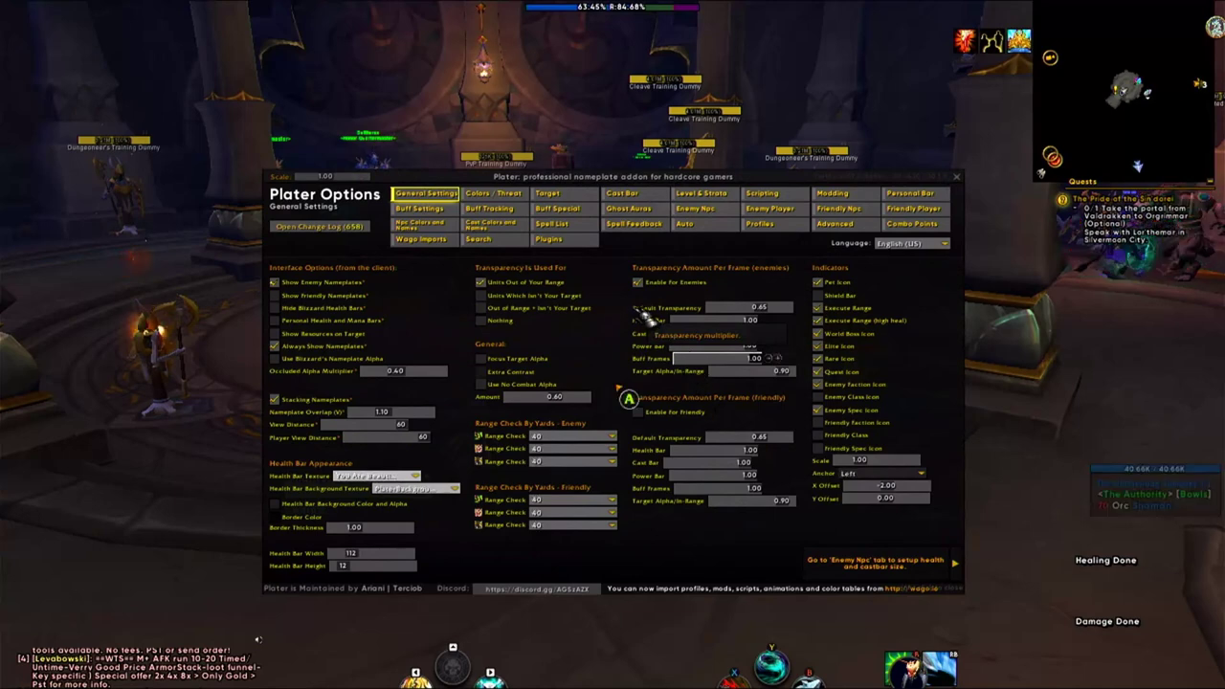
{"action": "left_click", "coordinate": [759, 224]}
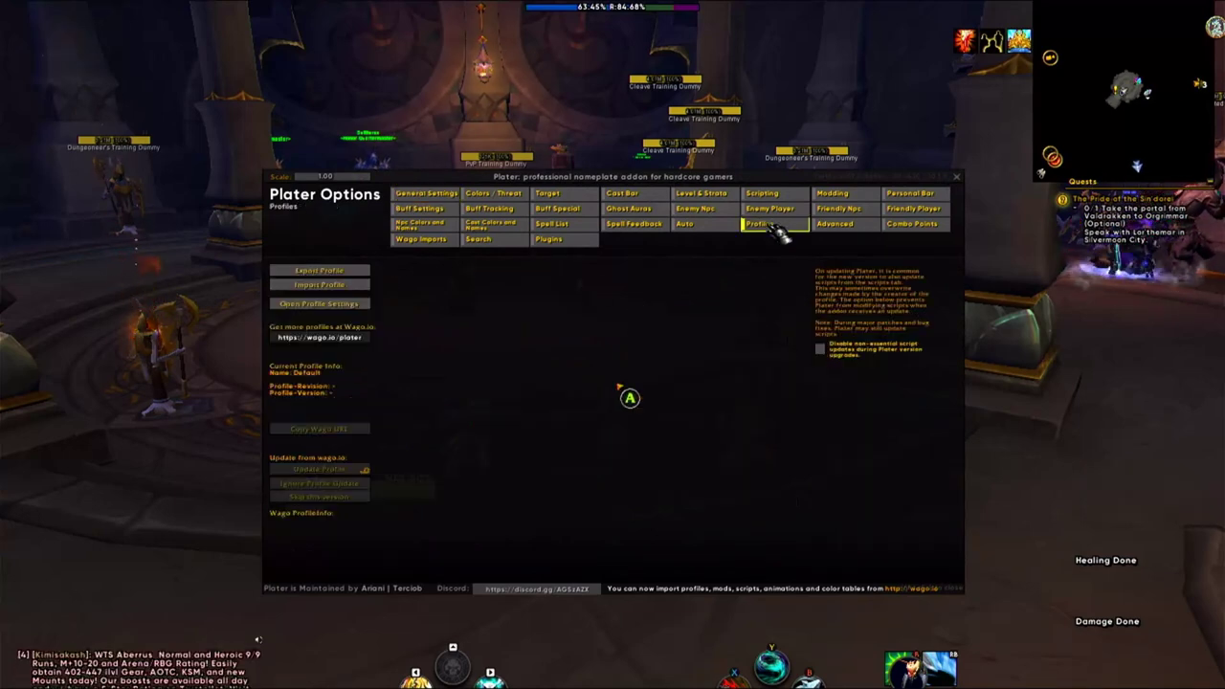
{"action": "left_click", "coordinate": [345, 285]}
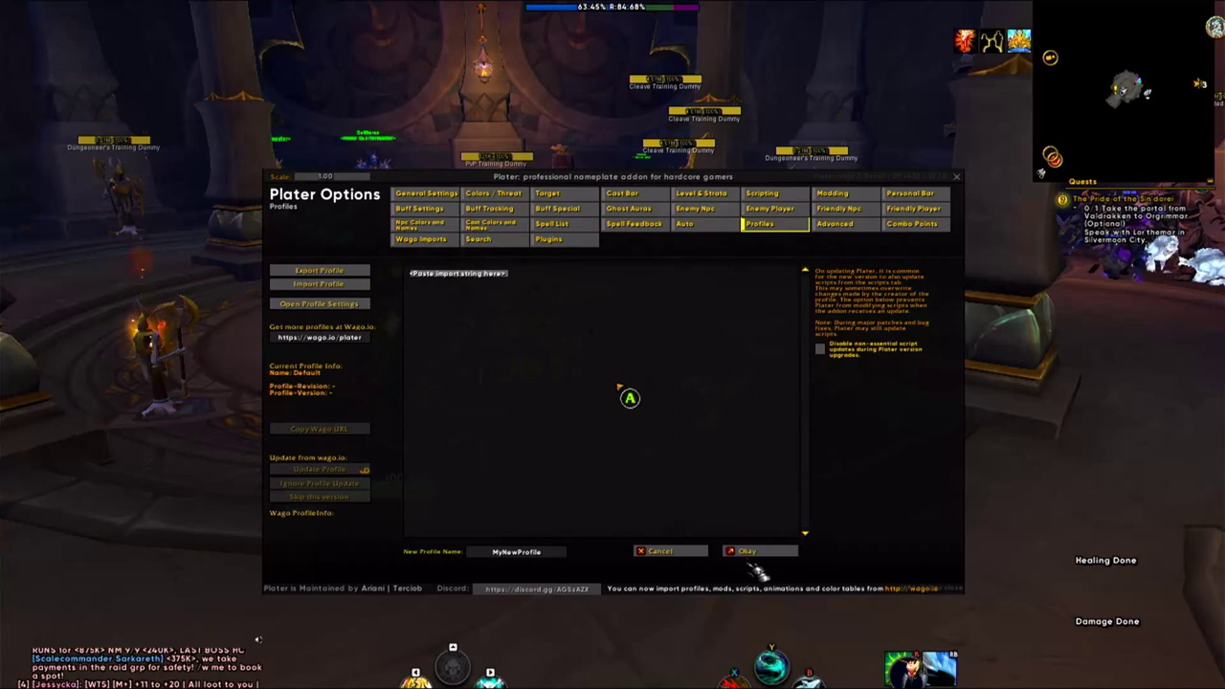
{"action": "left_click", "coordinate": [324, 305]}
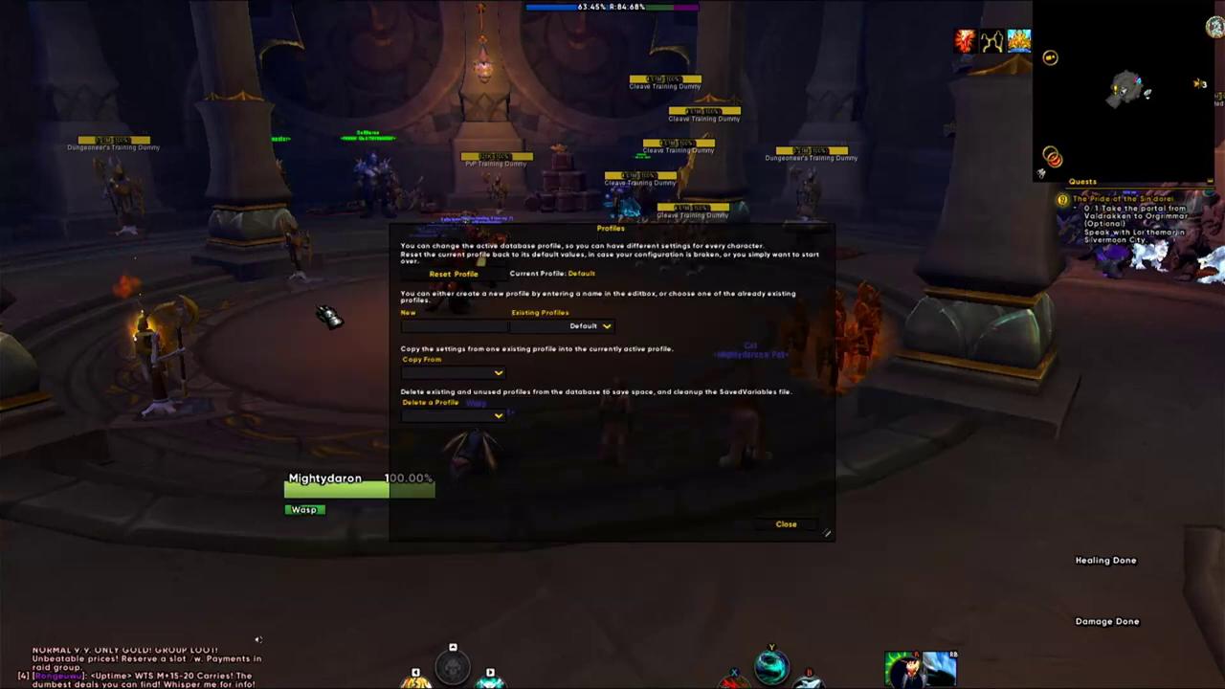
- Choose Jundies Plater from Existing Profiles and accept the interface reload
{"action": "left_click", "coordinate": [605, 328]}
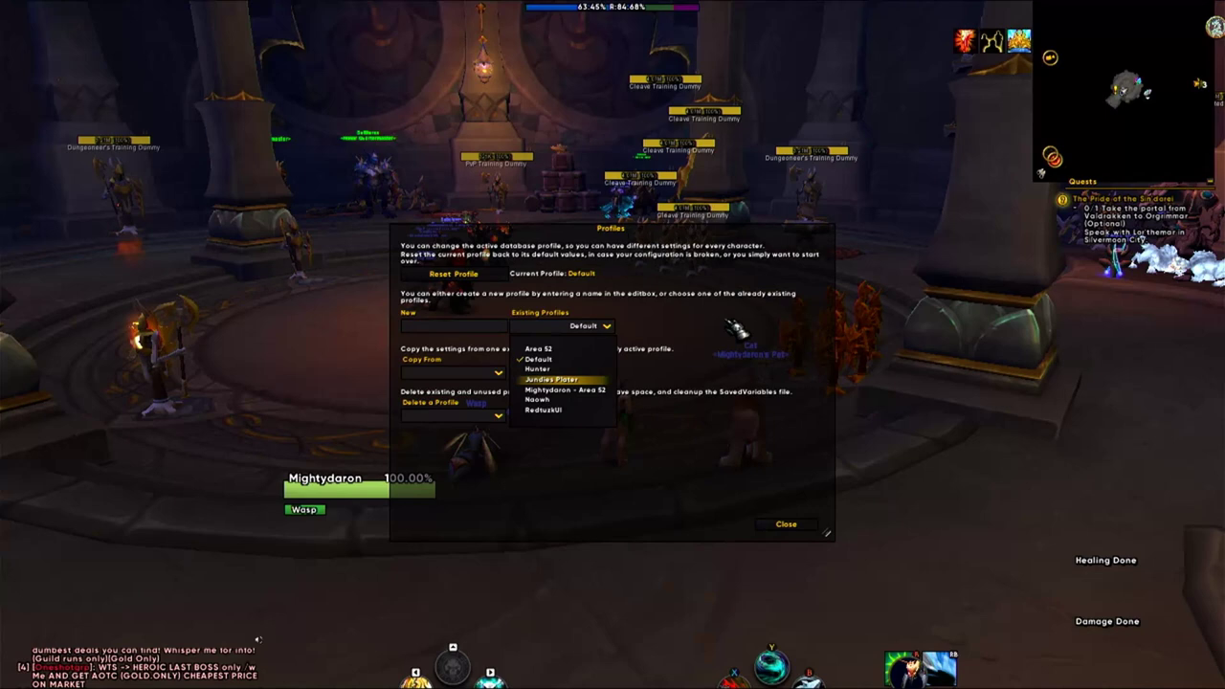
{"action": "left_click", "coordinate": [551, 379]}
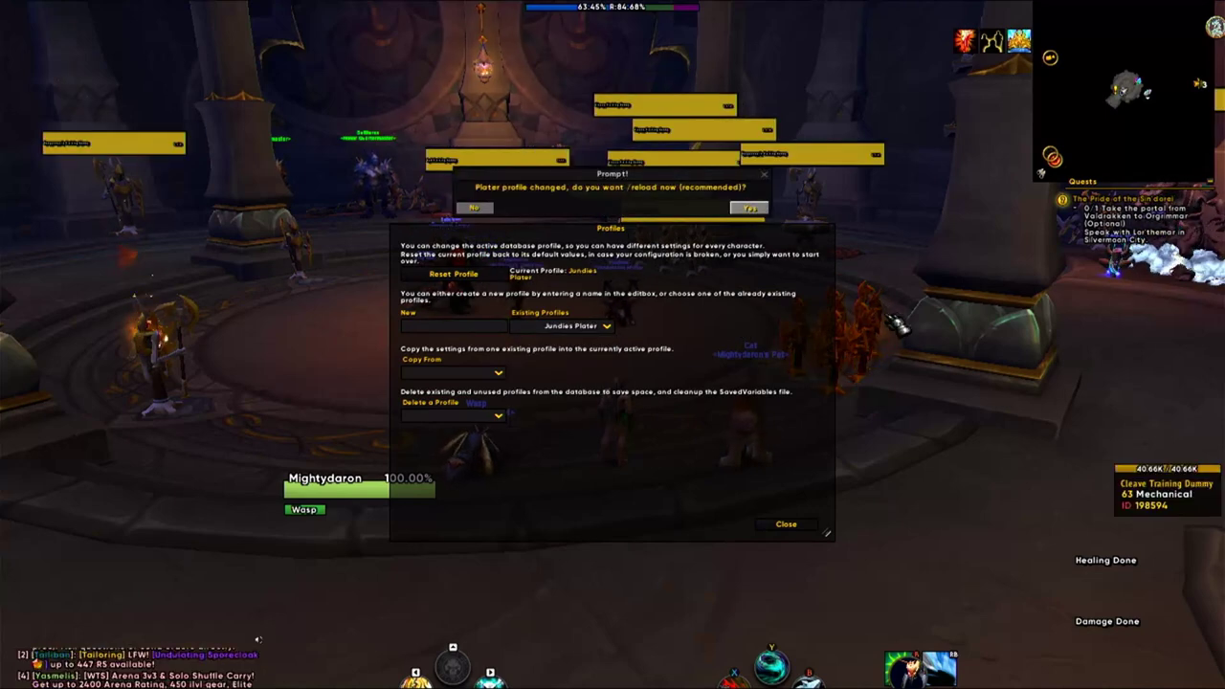
{"action": "left_click", "coordinate": [748, 208]}
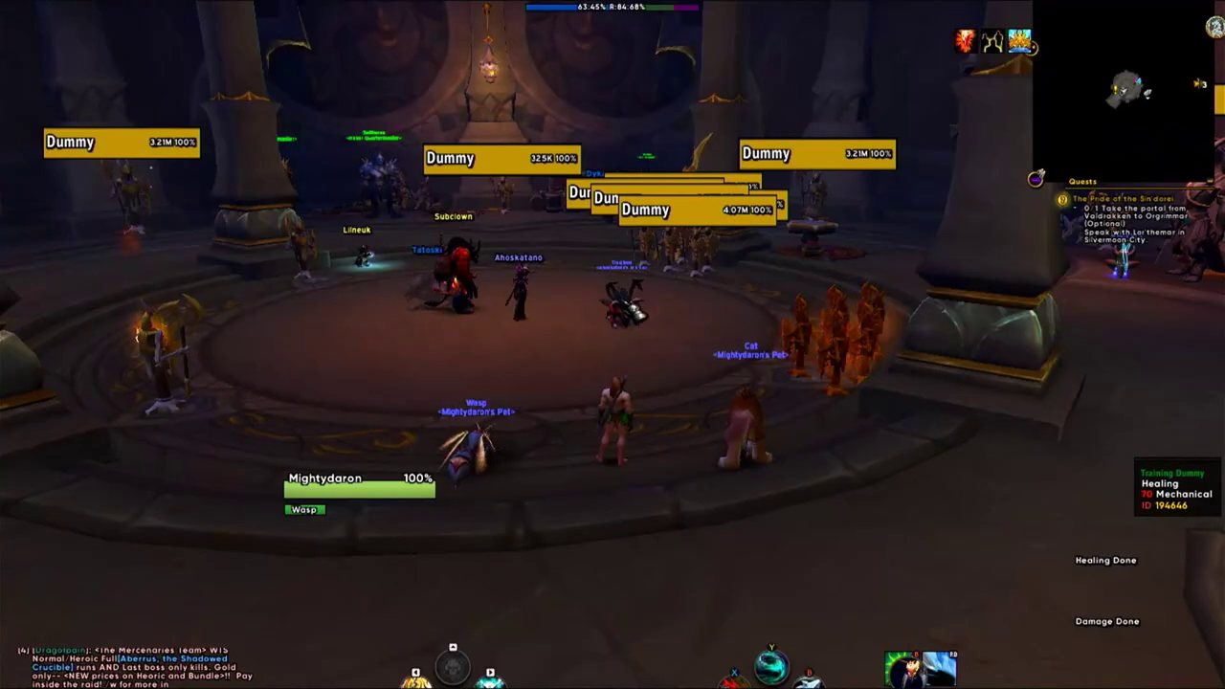
- Walk up to the dummies, target one and turn the view to inspect the Jundies nameplates, then return to Firefox
{"action": "key", "text": "w"}
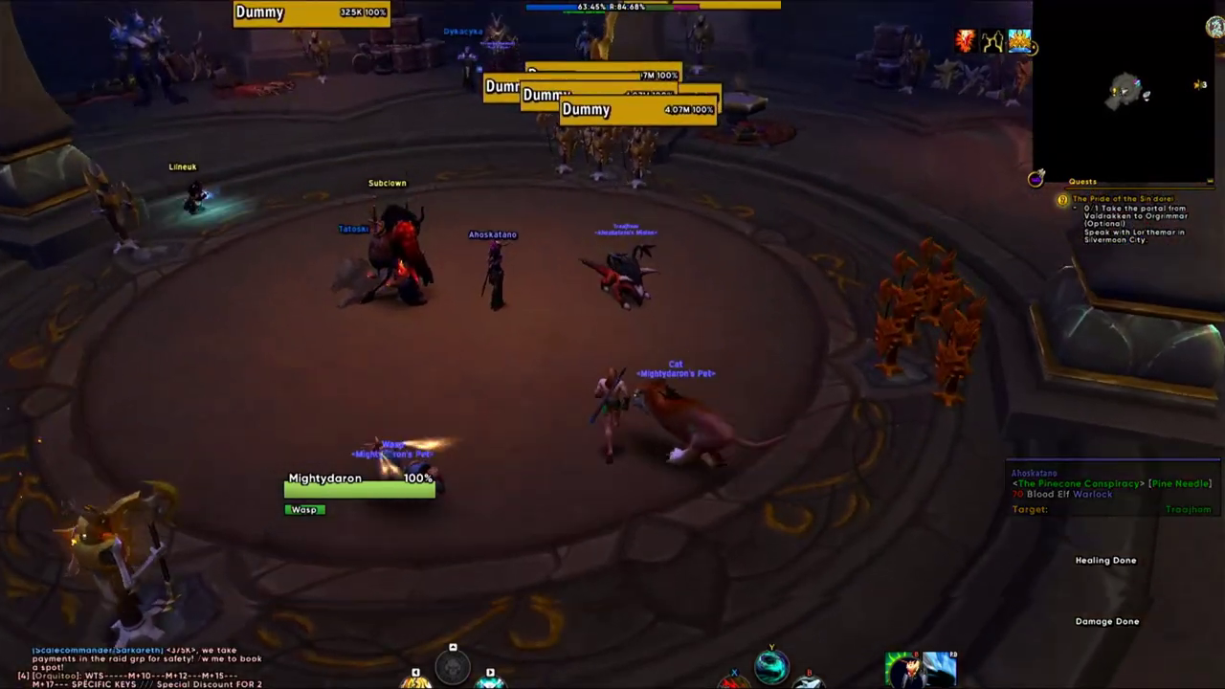
{"action": "key", "text": "w"}
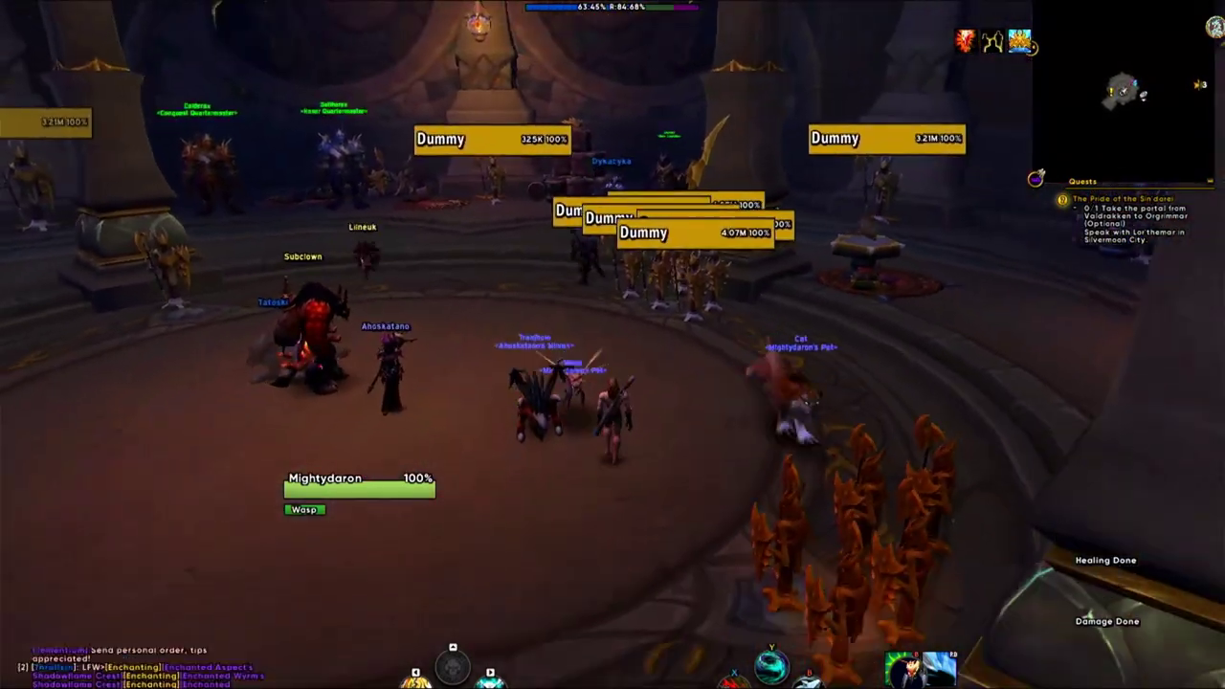
{"action": "key", "text": "w"}
{"action": "key", "text": "Tab"}
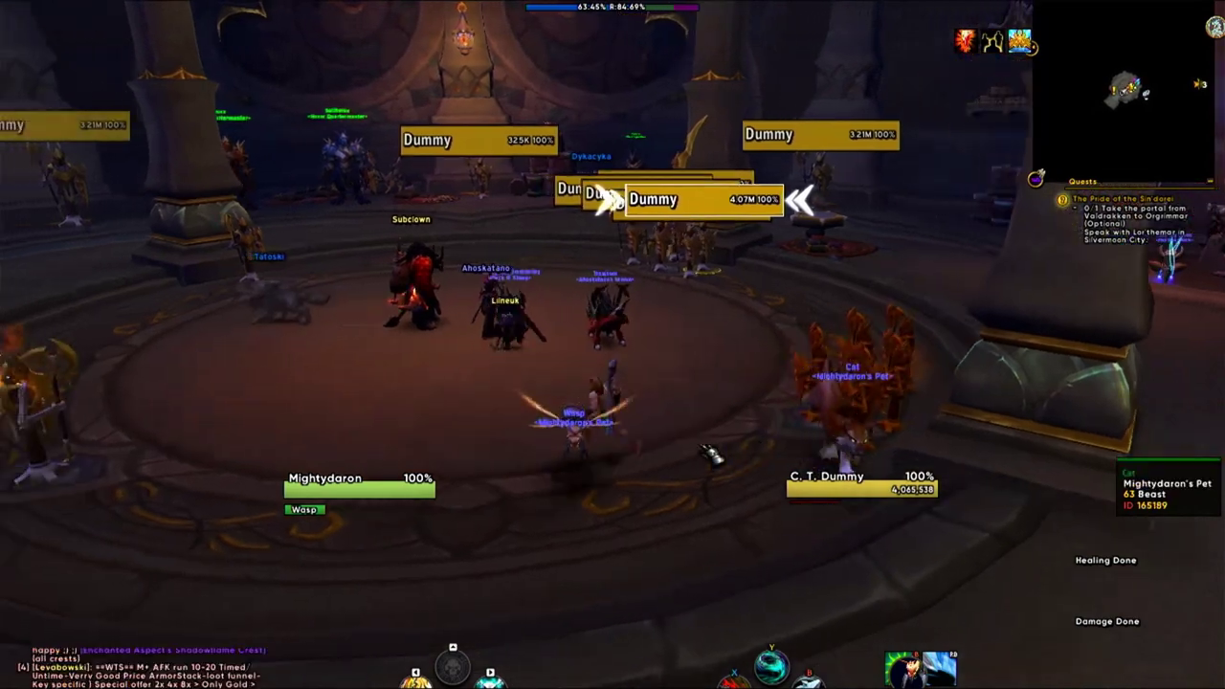
{"action": "key", "text": "a"}
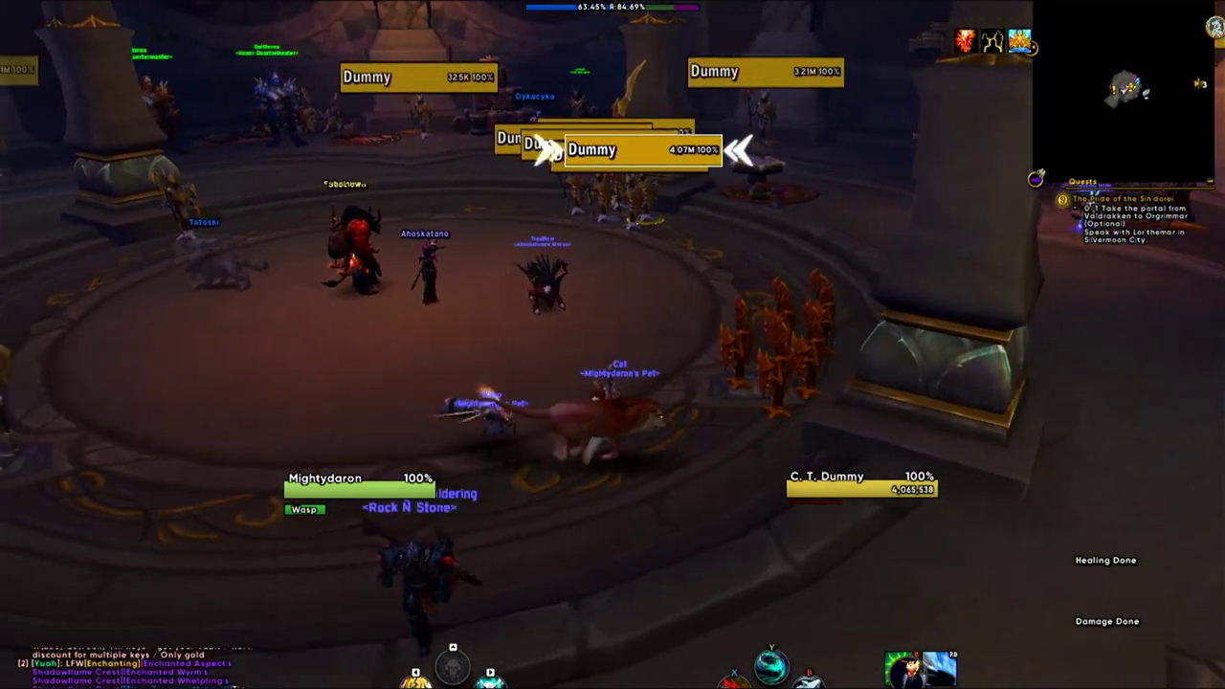
{"action": "key", "text": "a"}
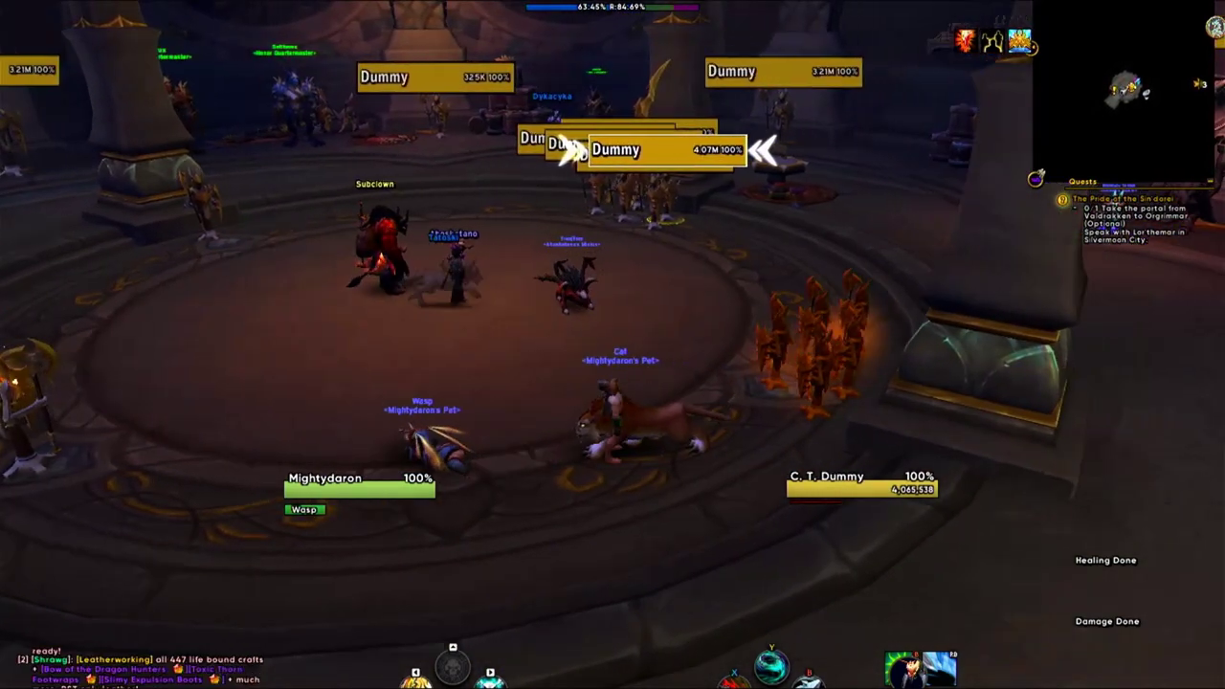
{"action": "key", "text": "a"}
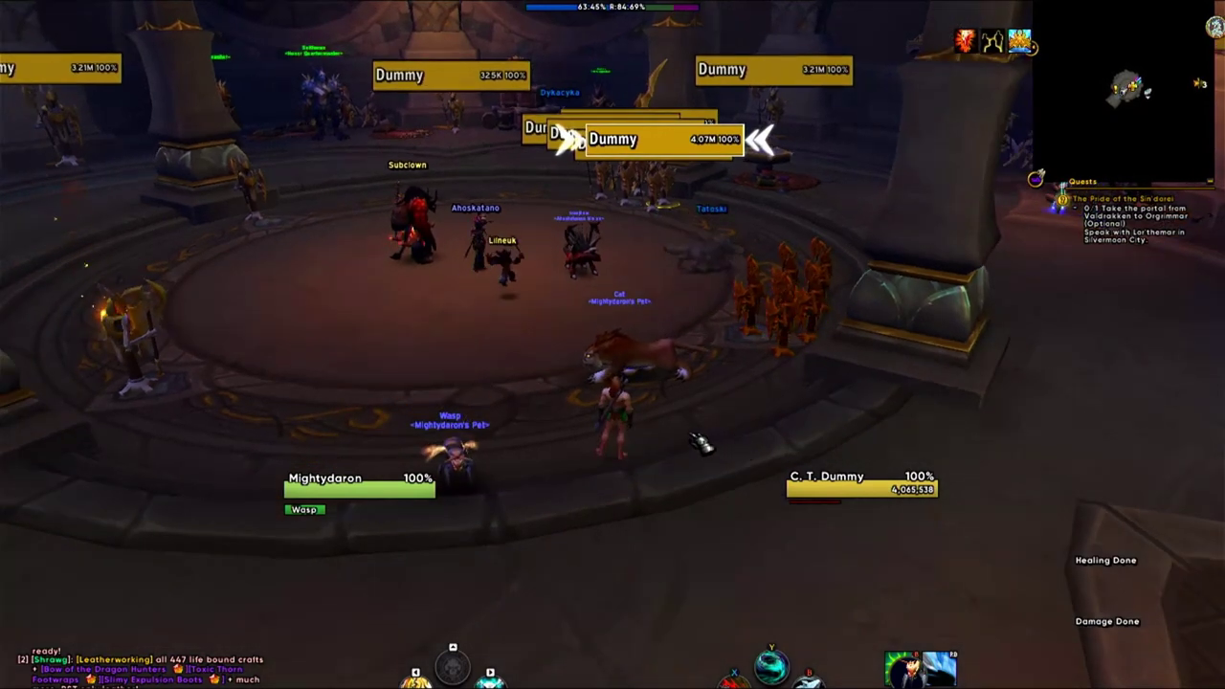
{"action": "key", "text": "a"}
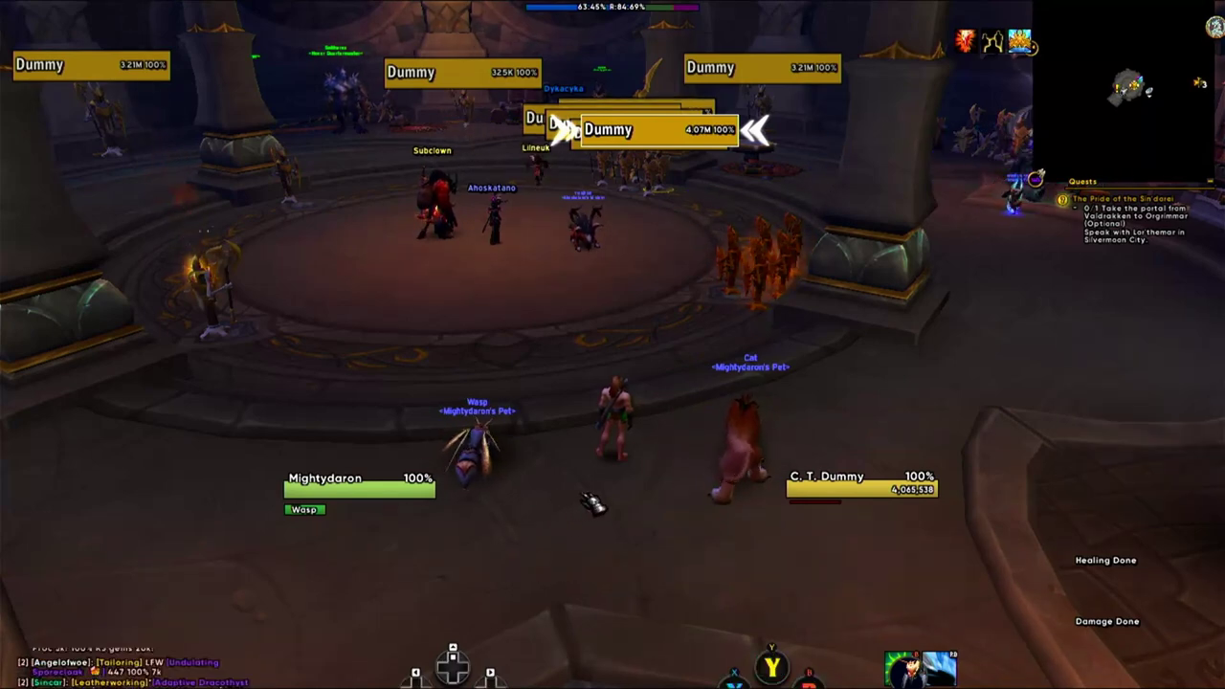
{"action": "key", "text": "alt+Tab"}
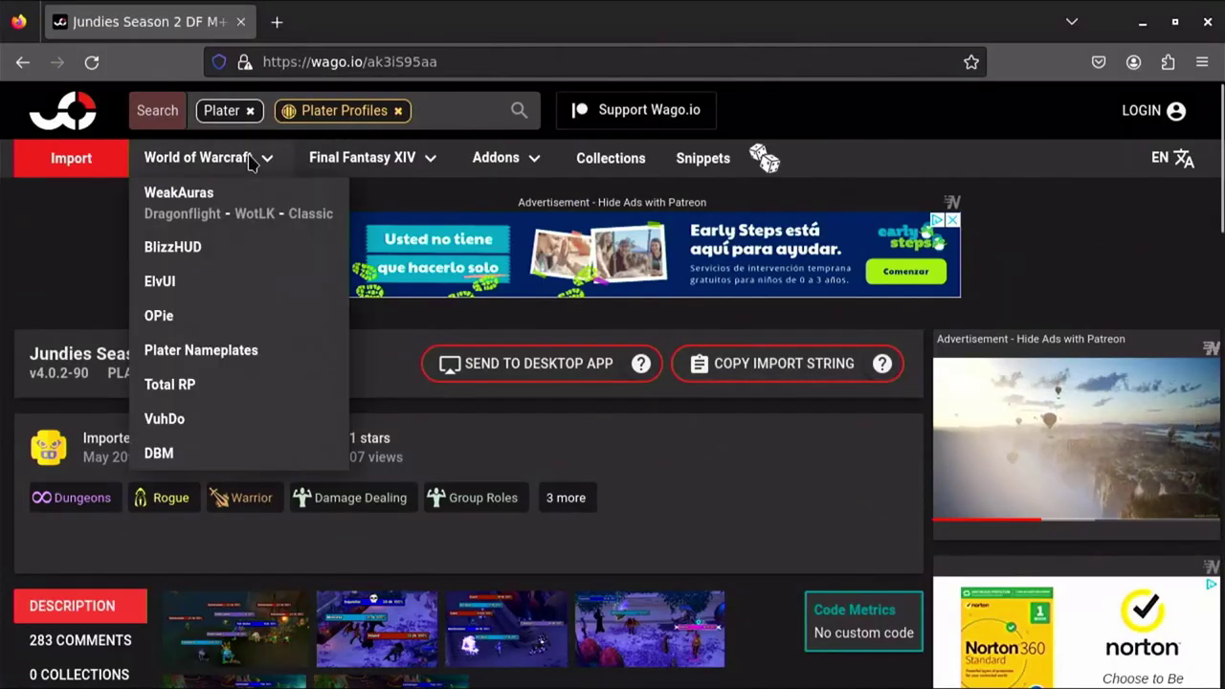
- Browse Wago.io's Dragonflight WeakAuras, open Luxthos - Hunter - Dragonflight and copy its import string
{"action": "left_click", "coordinate": [191, 201]}
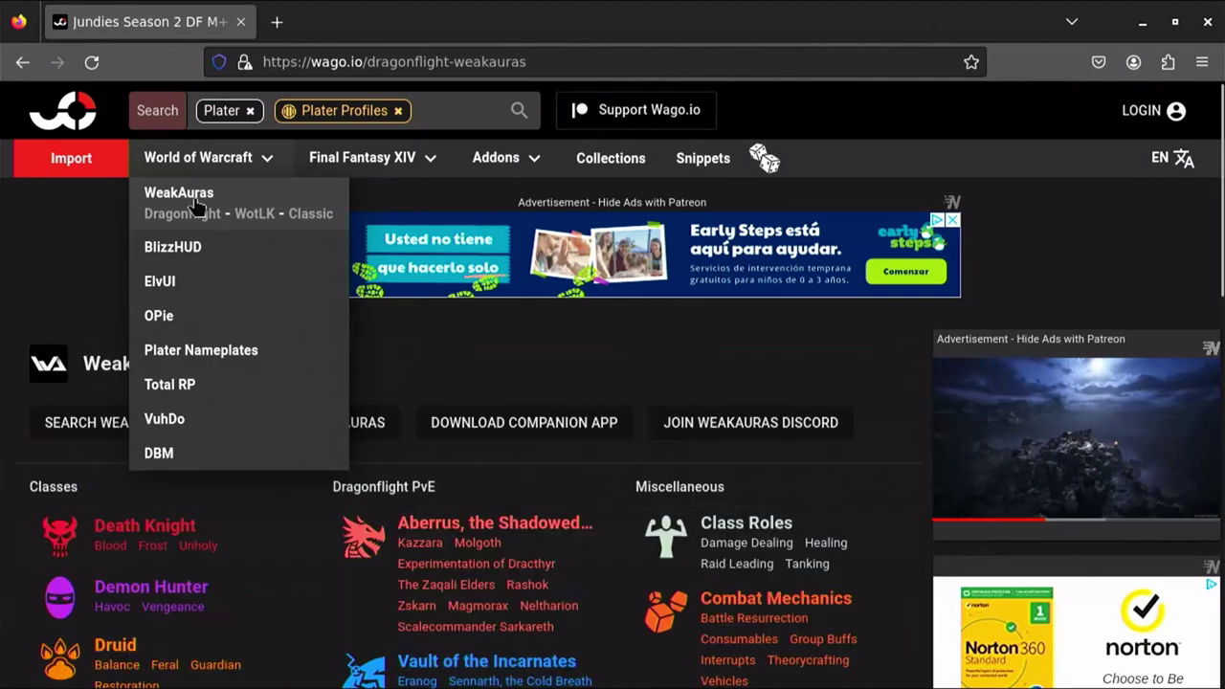
{"action": "scroll", "coordinate": [506, 416], "scroll_direction": "down", "scroll_amount": 5}
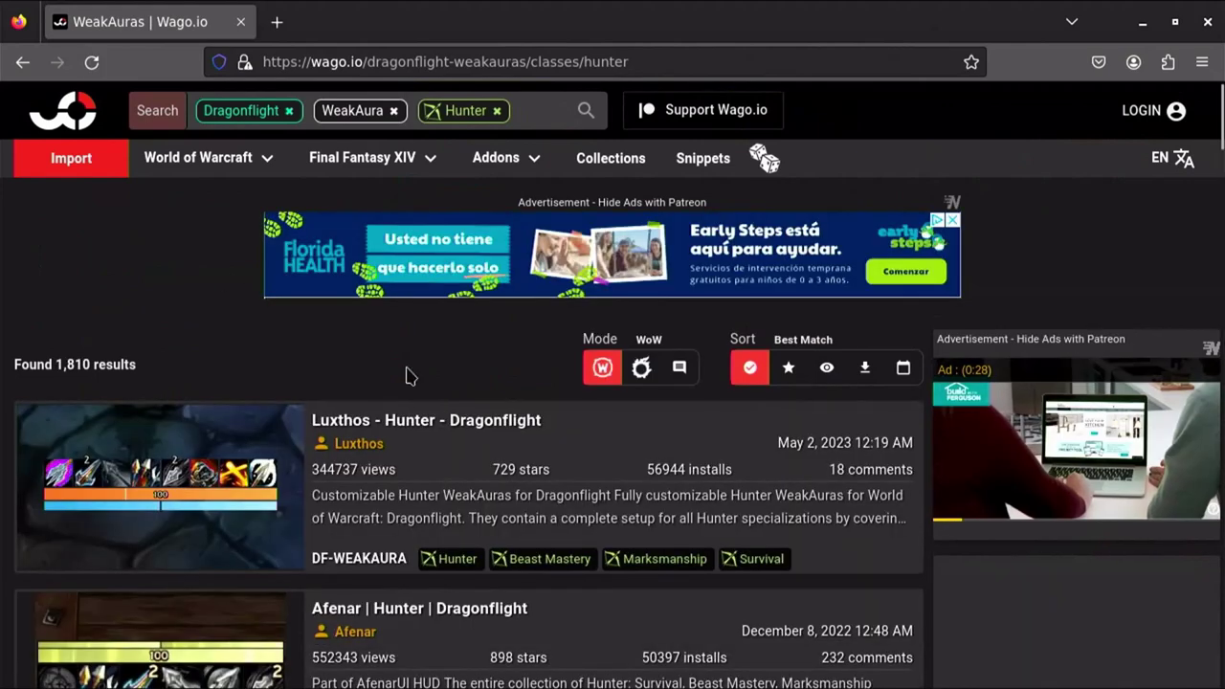
{"action": "scroll", "coordinate": [407, 373], "scroll_direction": "down", "scroll_amount": 1}
{"action": "scroll", "coordinate": [406, 373], "scroll_direction": "down", "scroll_amount": 3}
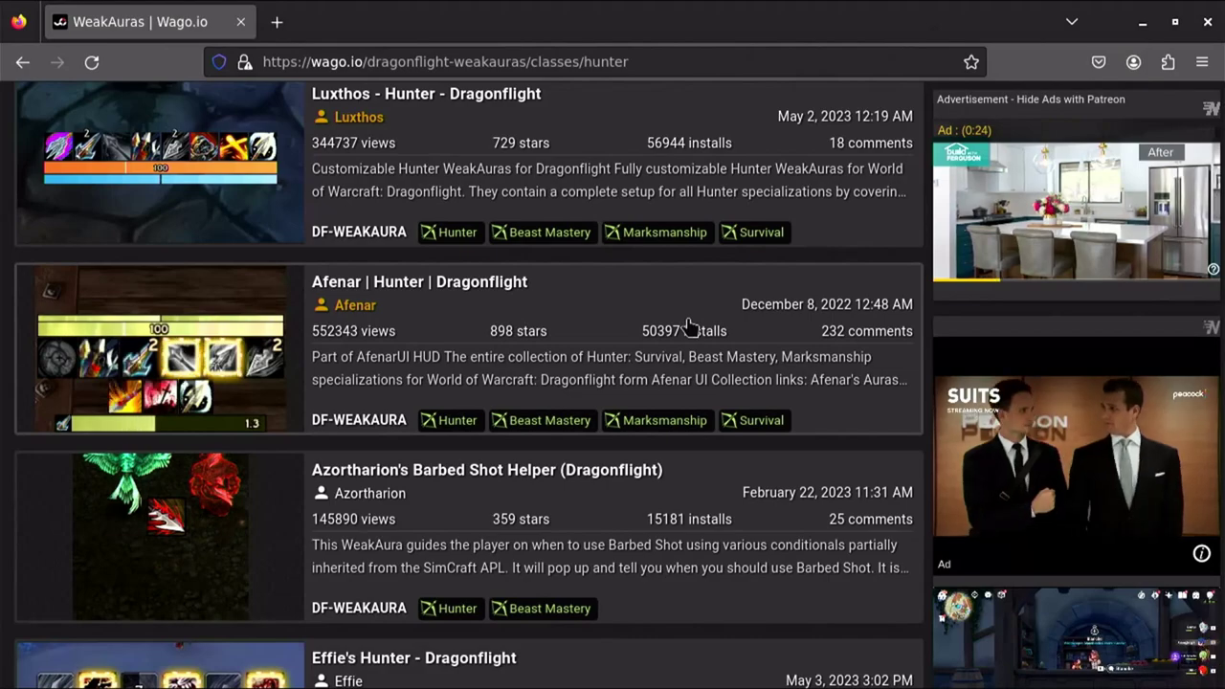
{"action": "scroll", "coordinate": [689, 327], "scroll_direction": "down", "scroll_amount": 2}
{"action": "scroll", "coordinate": [689, 327], "scroll_direction": "down", "scroll_amount": 4}
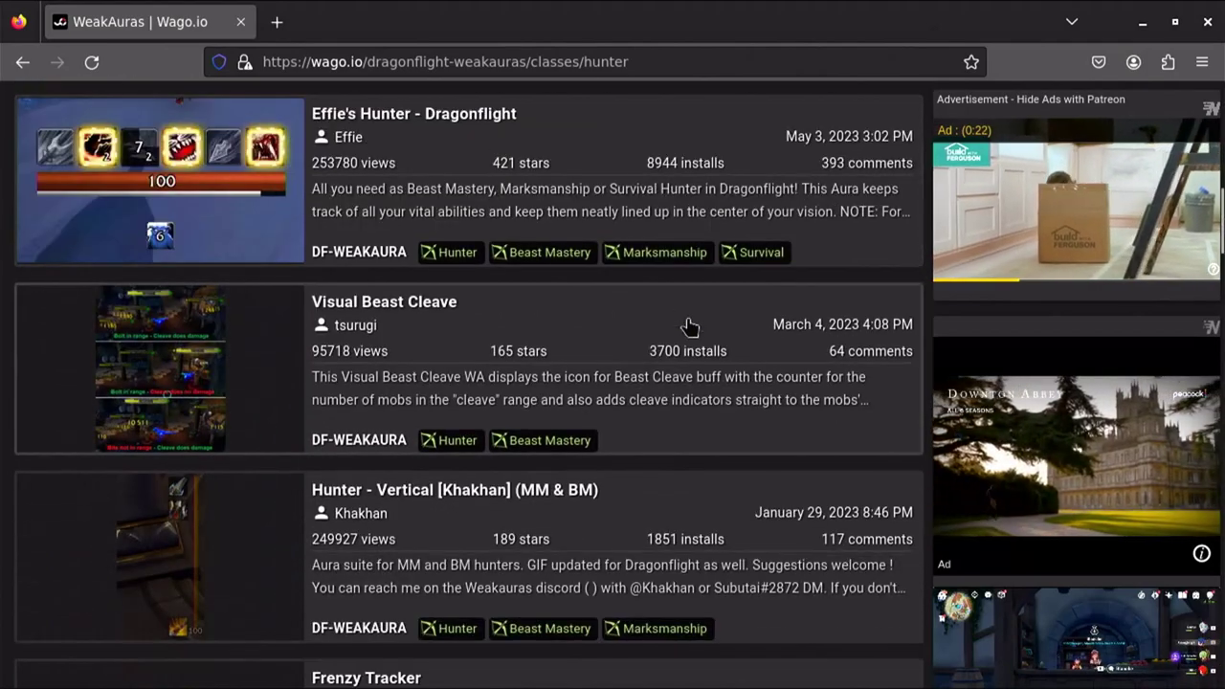
{"action": "scroll", "coordinate": [689, 327], "scroll_direction": "down", "scroll_amount": 5}
{"action": "scroll", "coordinate": [689, 327], "scroll_direction": "up", "scroll_amount": 8}
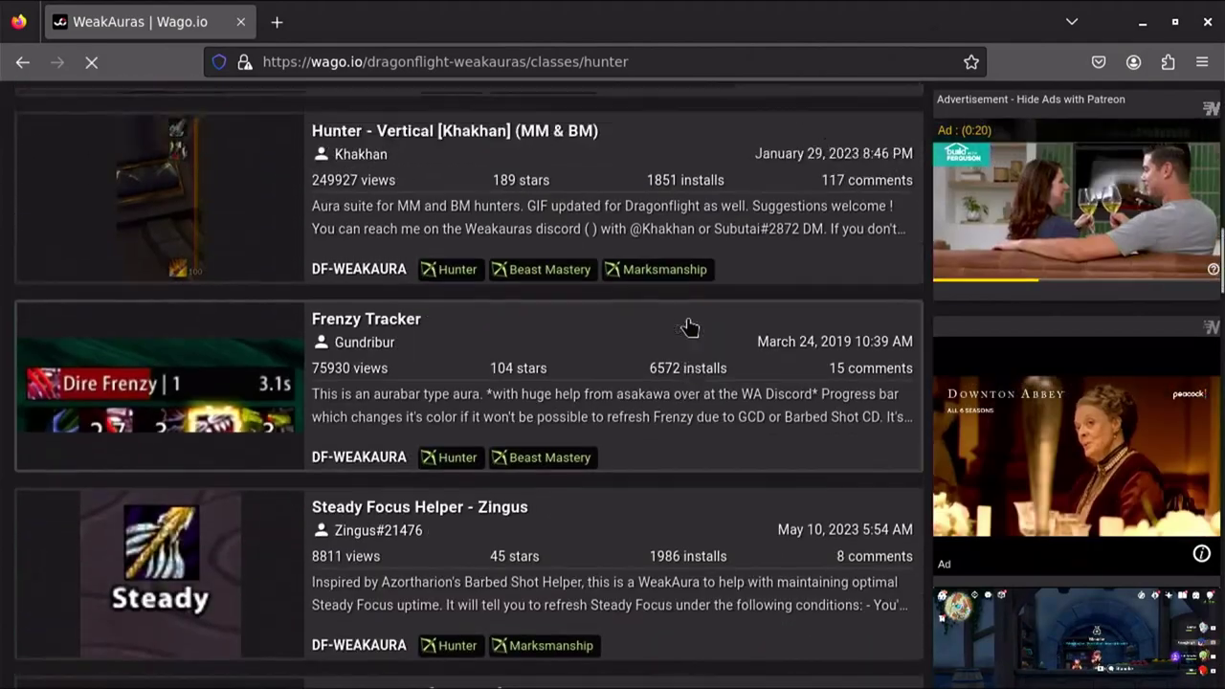
{"action": "scroll", "coordinate": [689, 328], "scroll_direction": "up", "scroll_amount": 5}
{"action": "scroll", "coordinate": [689, 327], "scroll_direction": "down", "scroll_amount": 5}
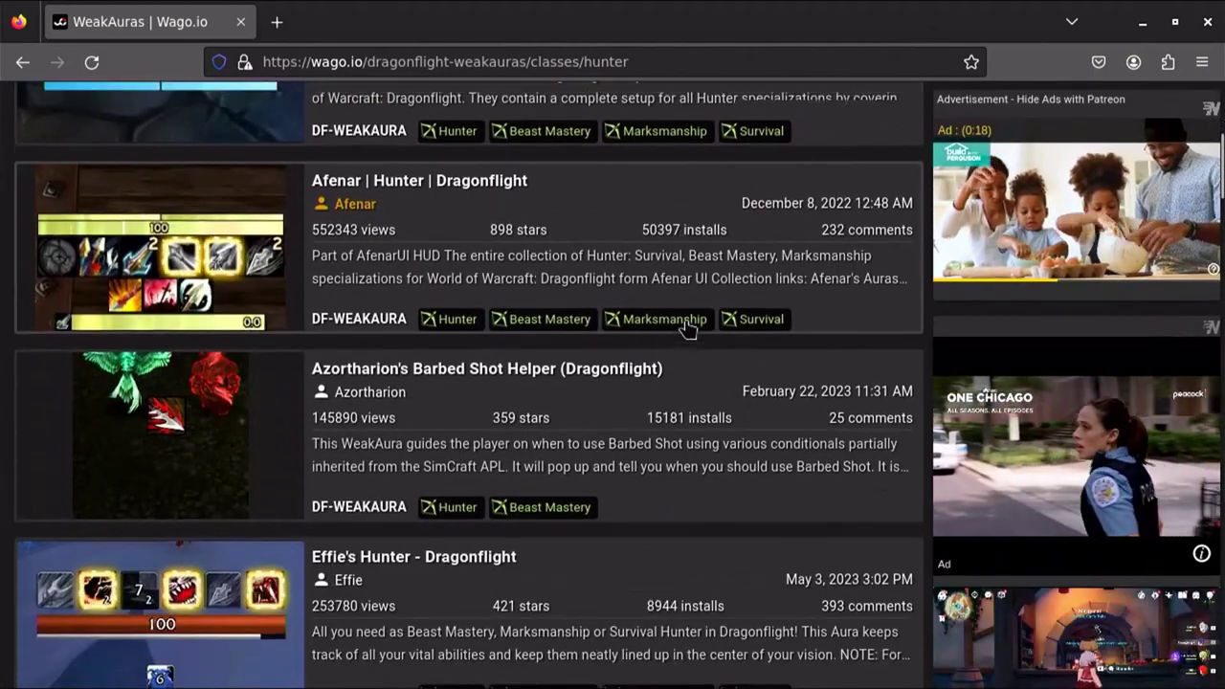
{"action": "scroll", "coordinate": [687, 329], "scroll_direction": "up", "scroll_amount": 3}
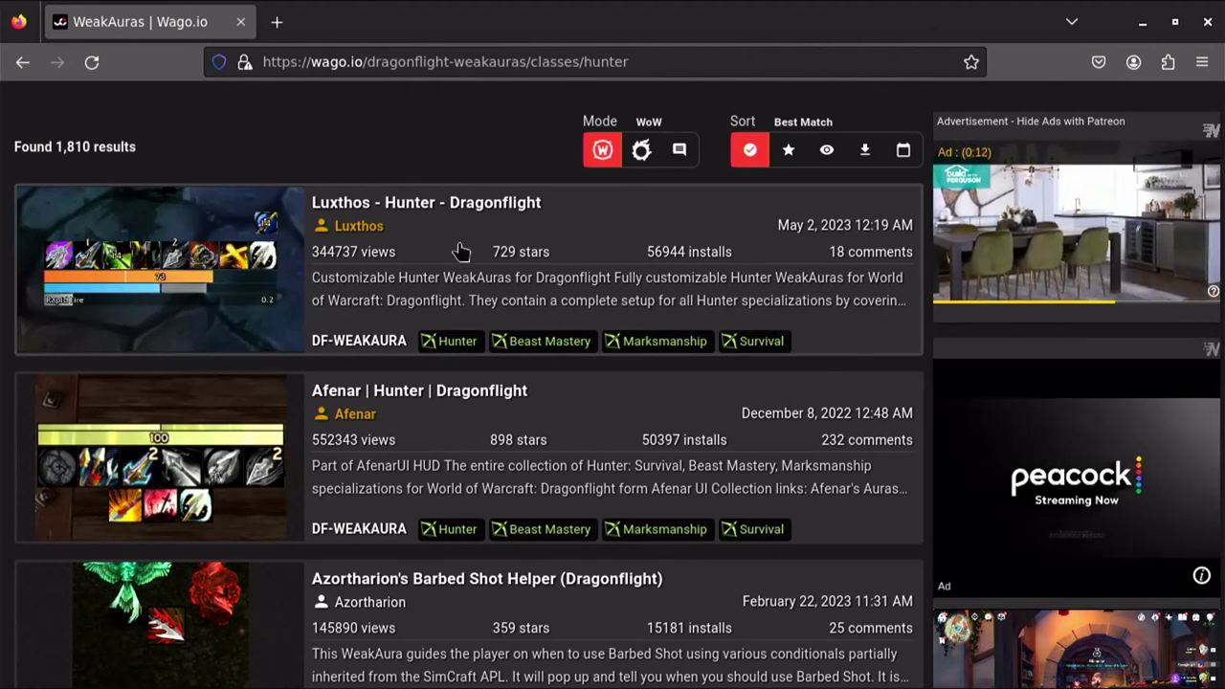
{"action": "left_click", "coordinate": [461, 251]}
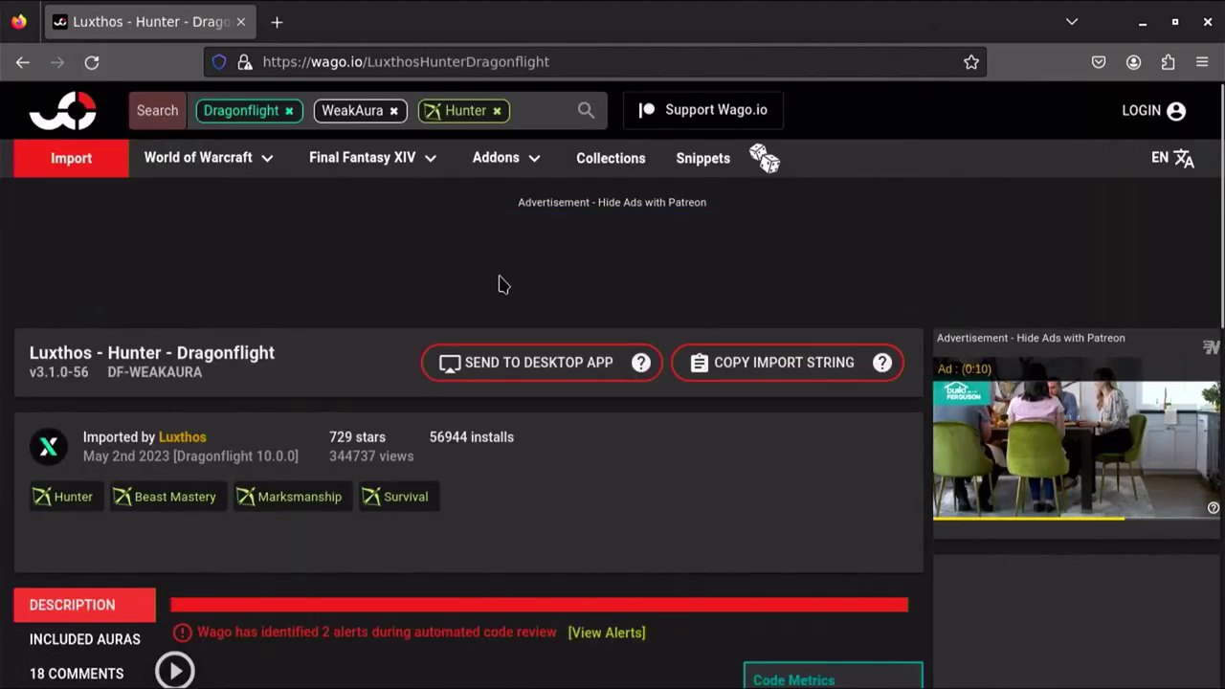
{"action": "left_click", "coordinate": [761, 385]}
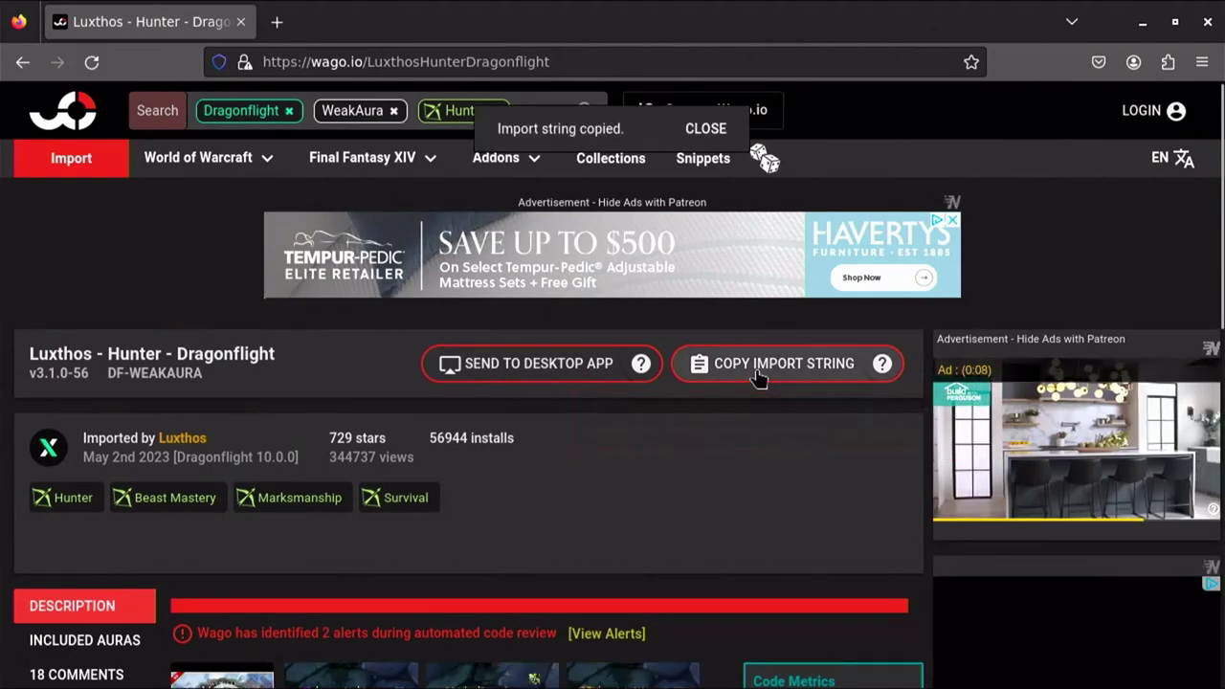
- Back in the game, open the WeakAuras options window with /wa
{"action": "key", "text": "alt+Tab"}
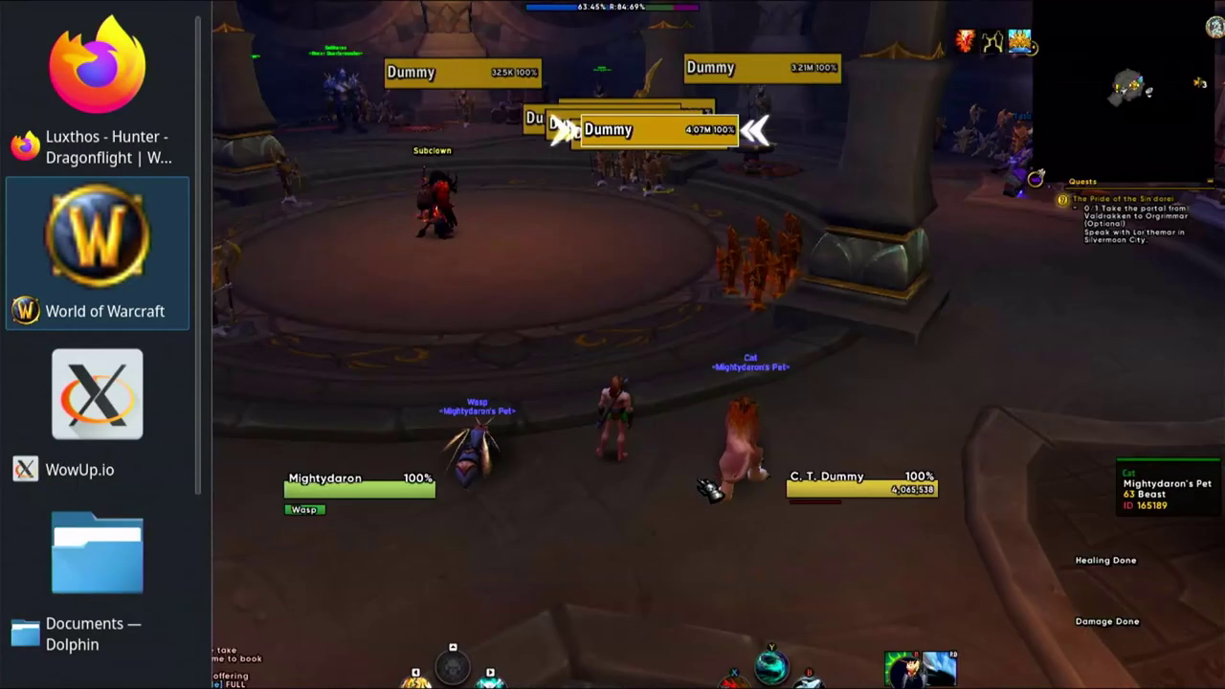
{"action": "type", "text": "/wa"}
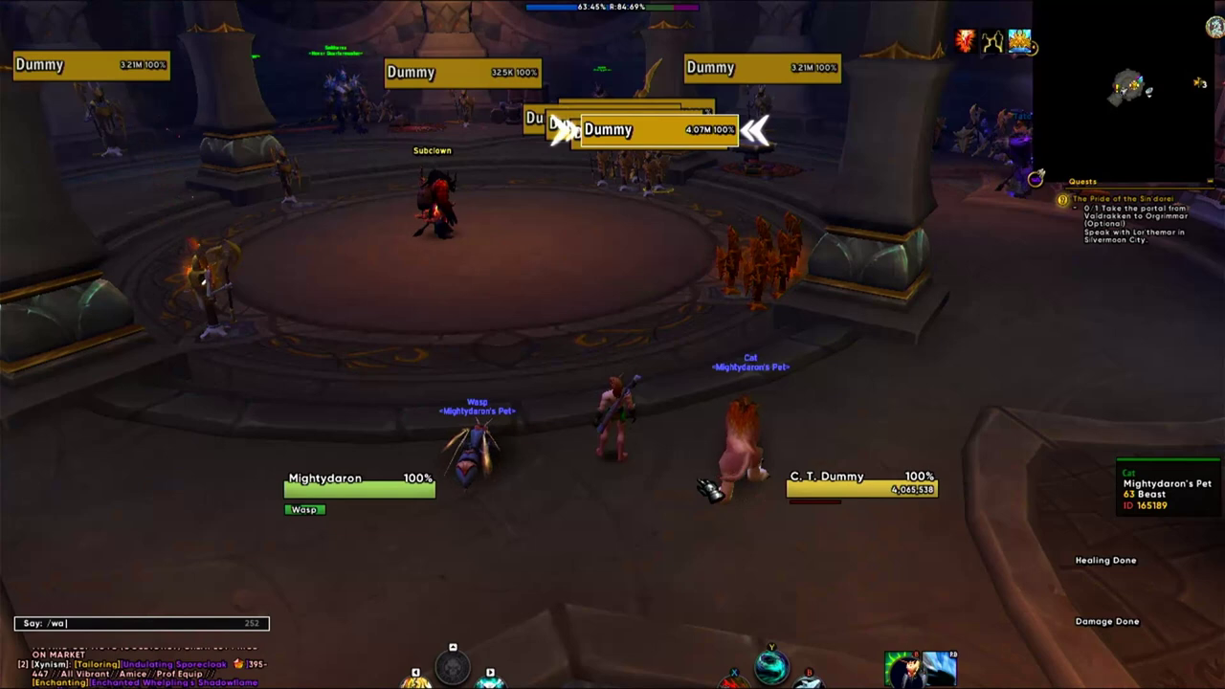
{"action": "key", "text": "Return"}
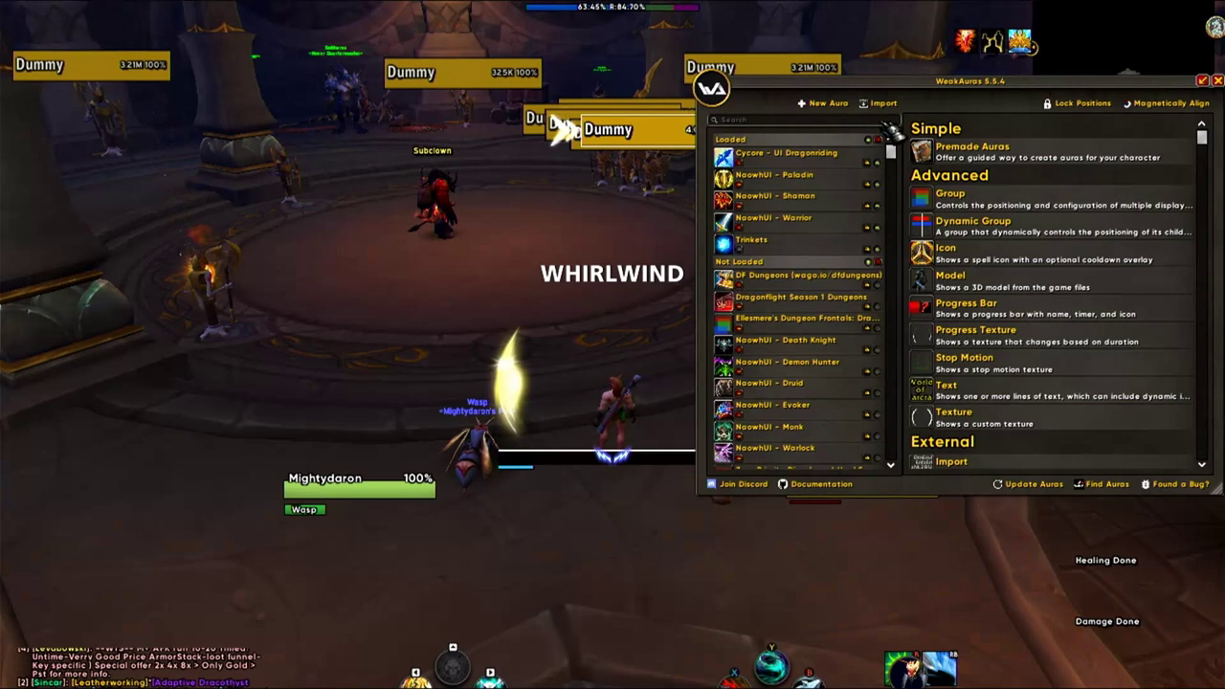
{"action": "key", "text": "Escape"}
{"action": "key", "text": "Return"}
{"action": "type", "text": "/wa"}
{"action": "key", "text": "Return"}
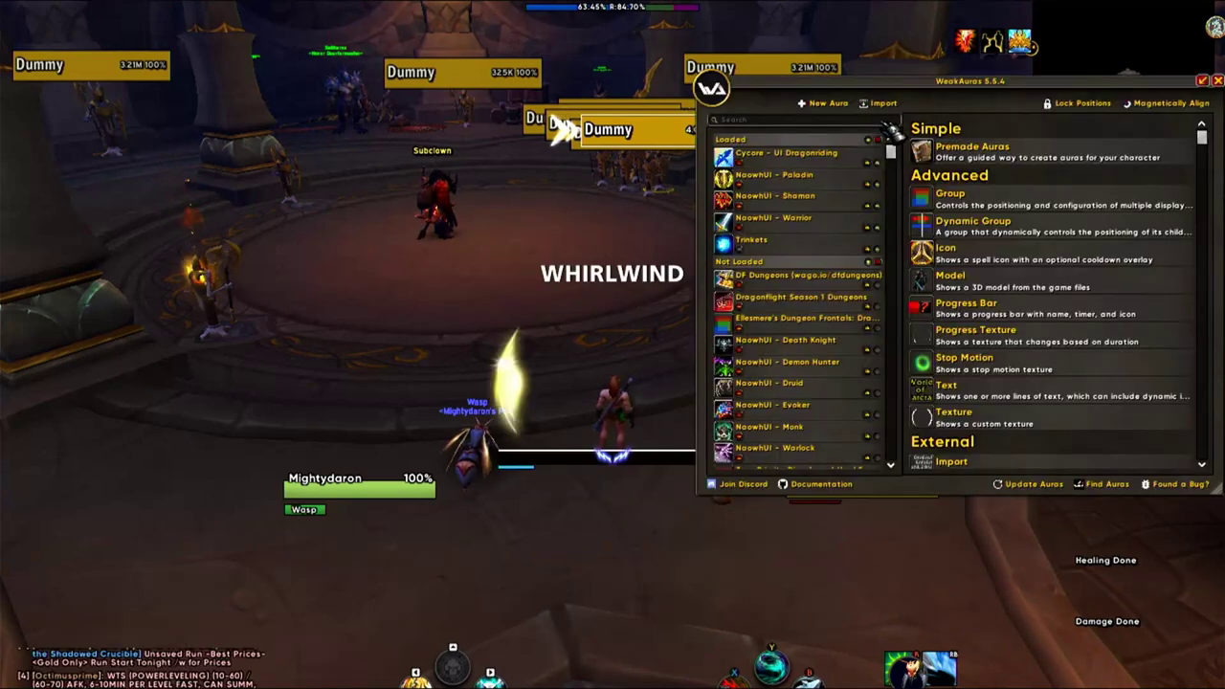
- Paste the Luxthos Hunter string into the Import box and confirm importing the Luxthos - Hunter group
{"action": "left_click", "coordinate": [876, 104]}
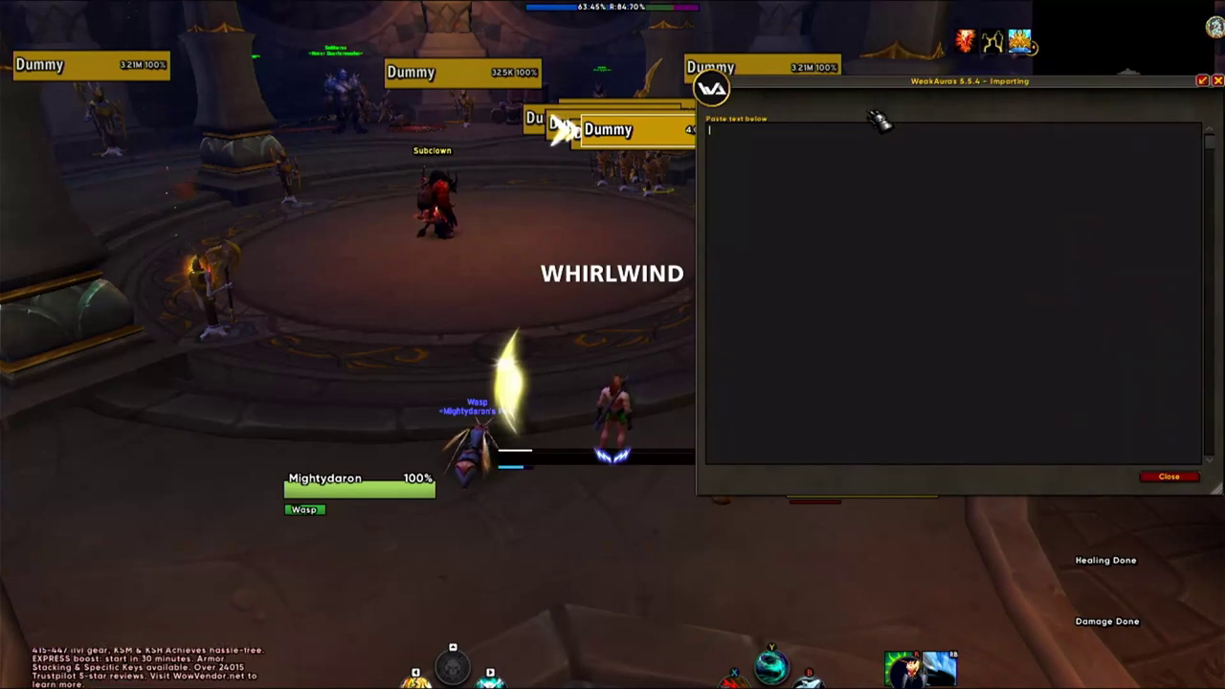
{"action": "key", "text": "super+v"}
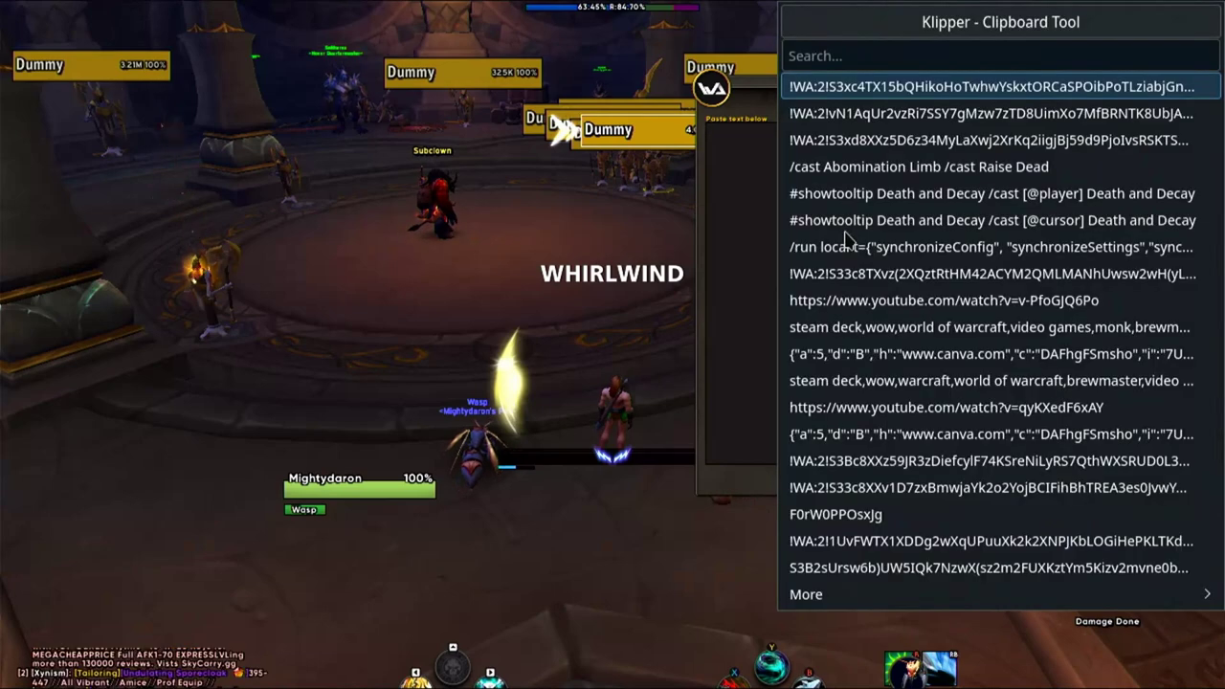
{"action": "left_click", "coordinate": [752, 265]}
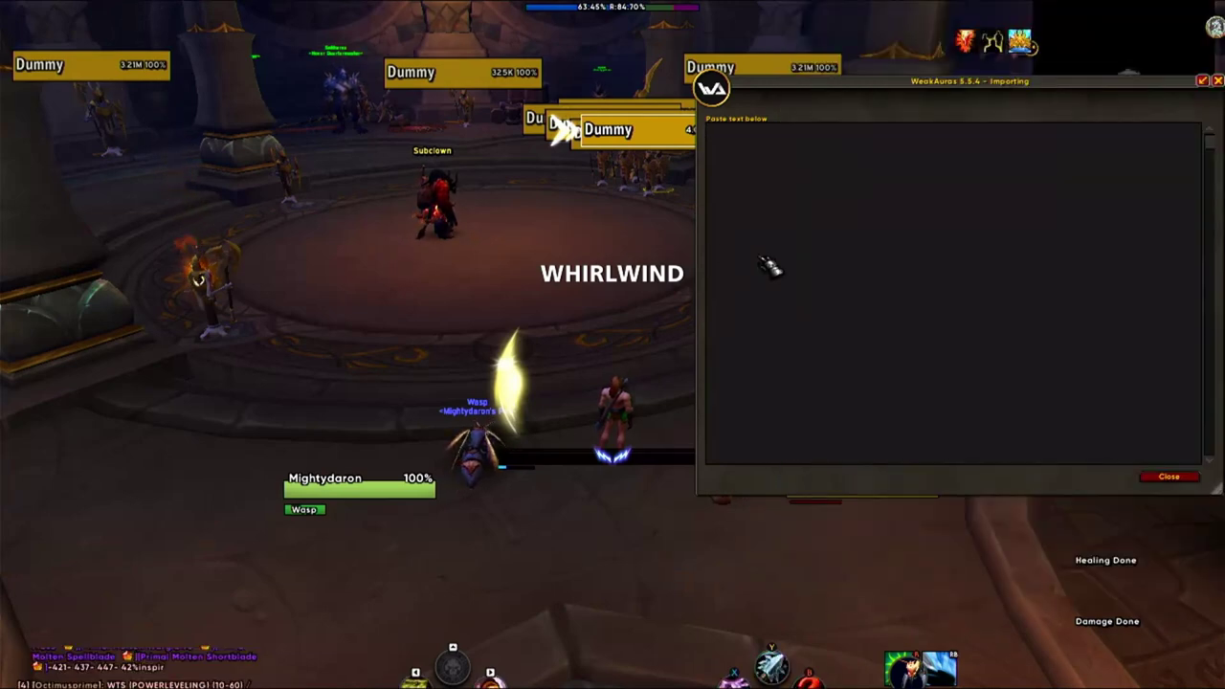
{"action": "key", "text": "ctrl+v"}
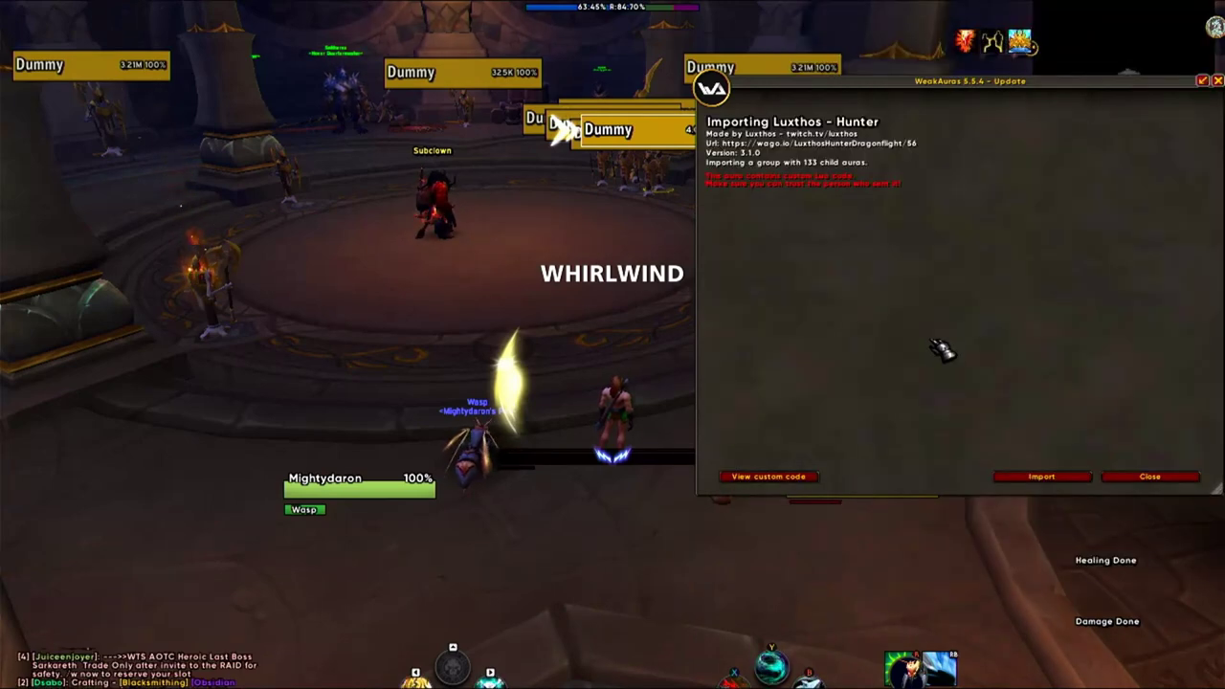
{"action": "left_click", "coordinate": [1062, 477]}
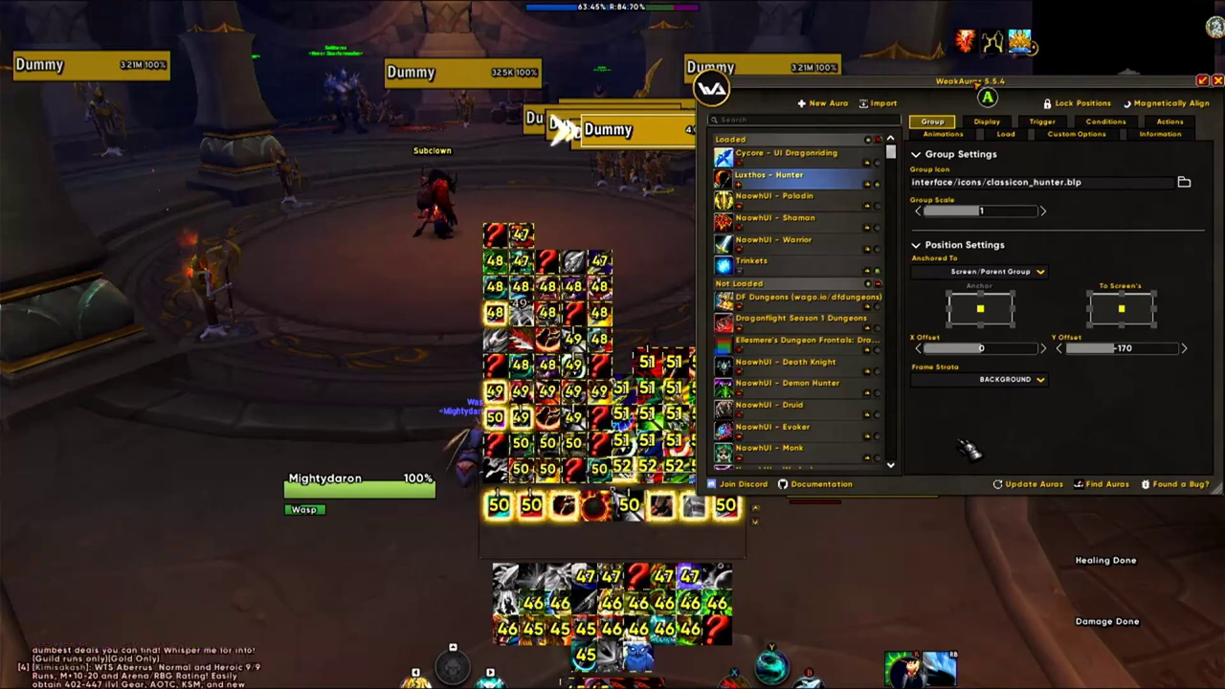
- Reopen the WeakAuras options with /wa and select the Luxthos - Hunter group
{"action": "key", "text": "Escape"}
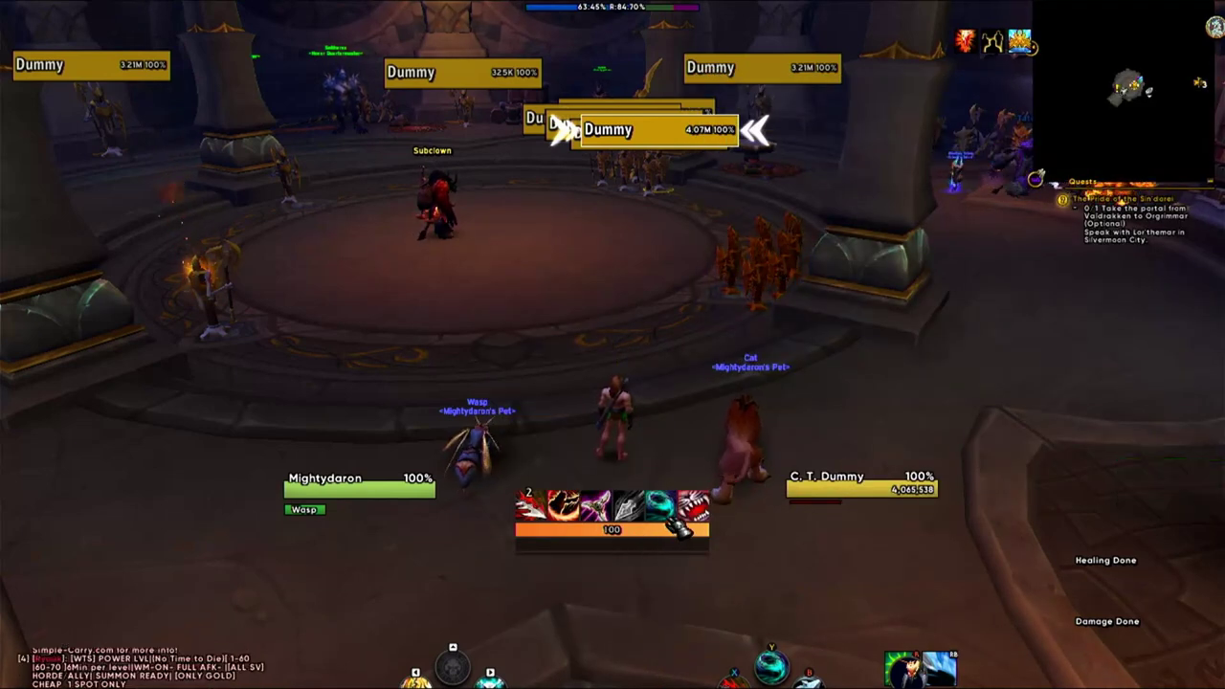
{"action": "key", "text": "Return"}
{"action": "type", "text": "/wa"}
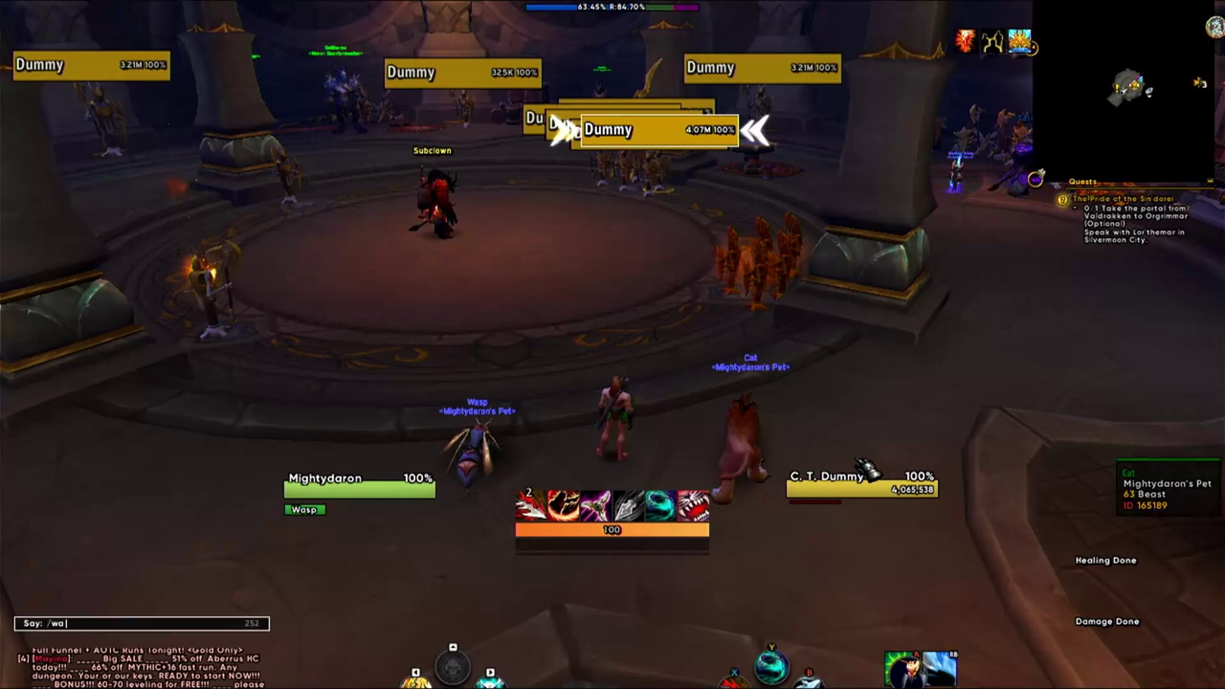
{"action": "key", "text": "Return"}
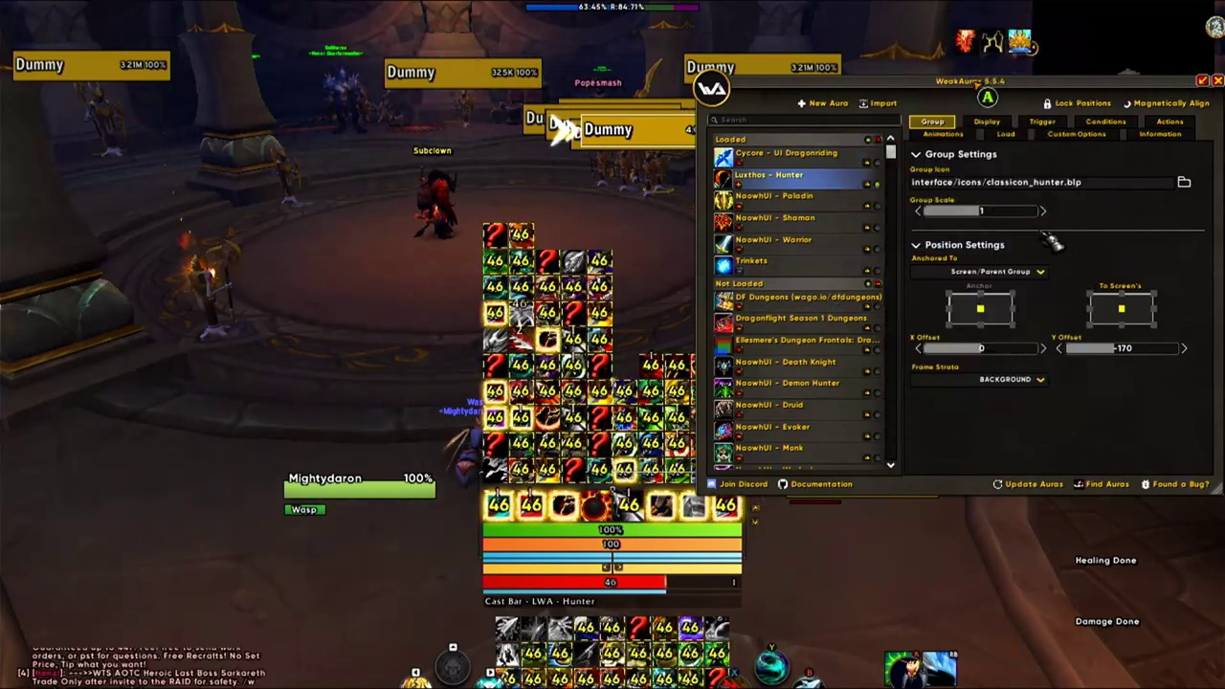
{"action": "left_click", "coordinate": [743, 189]}
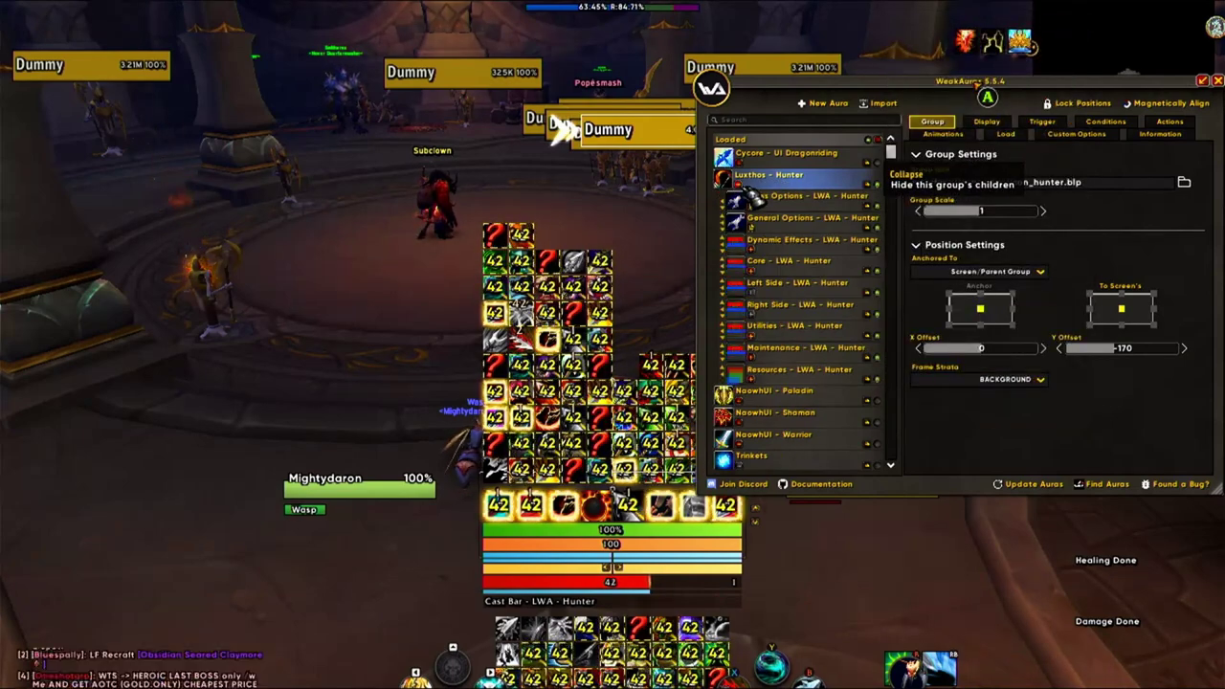
{"action": "left_click", "coordinate": [746, 191]}
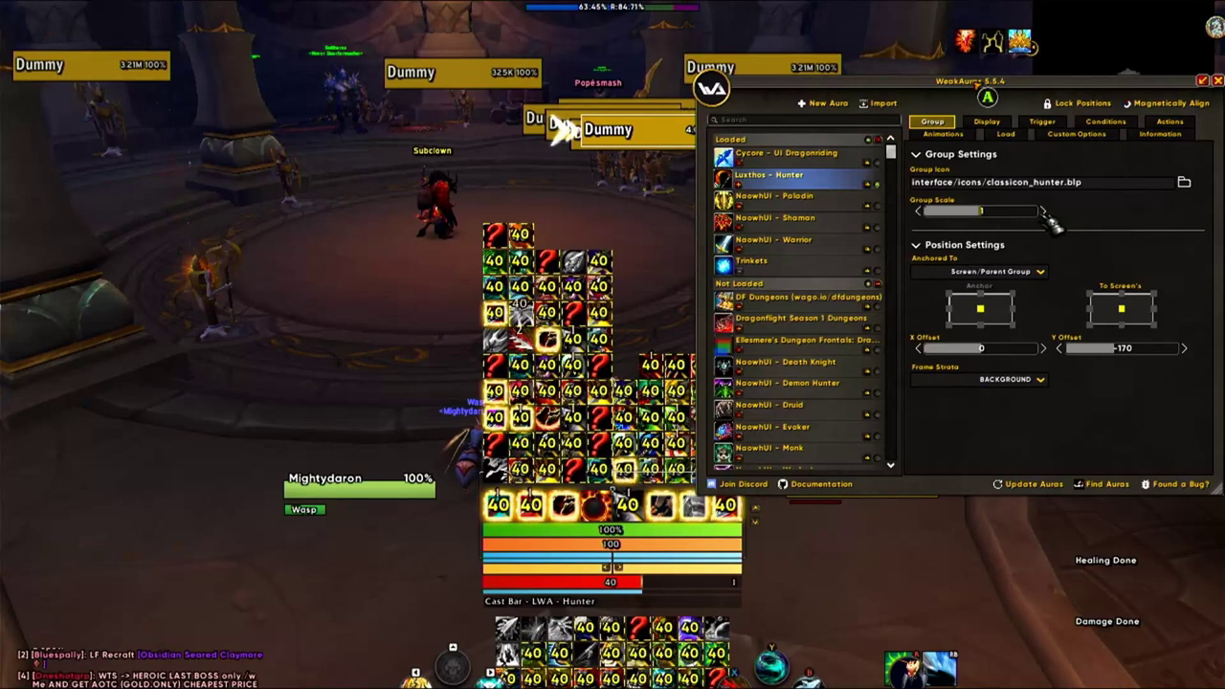
- Set the group scale to 1.2 and Y offset to about -110, then close the options
{"action": "left_click", "coordinate": [1043, 210]}
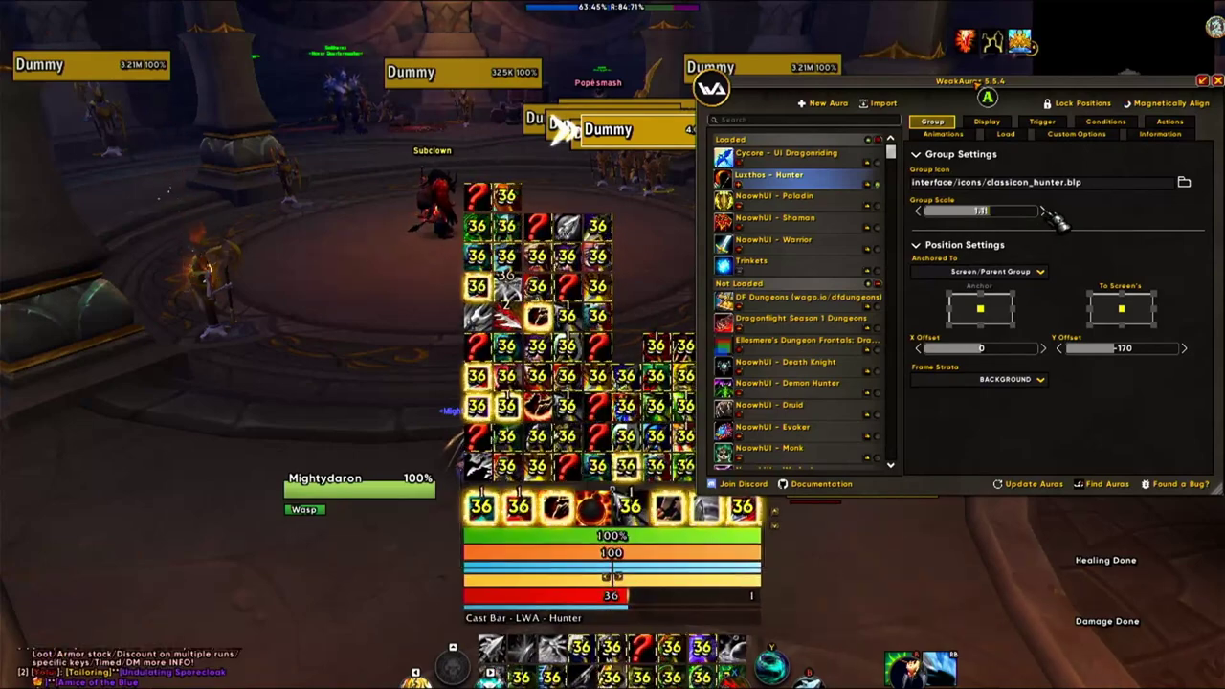
{"action": "left_click", "coordinate": [1045, 211]}
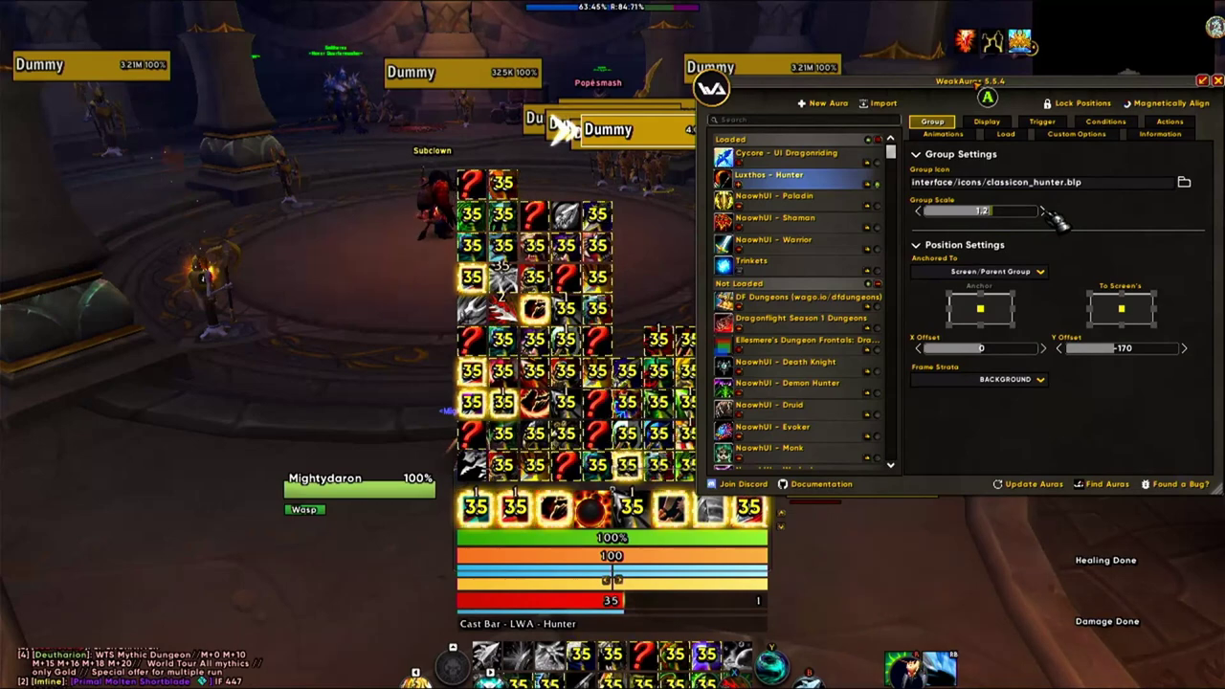
{"action": "left_click", "coordinate": [1185, 349]}
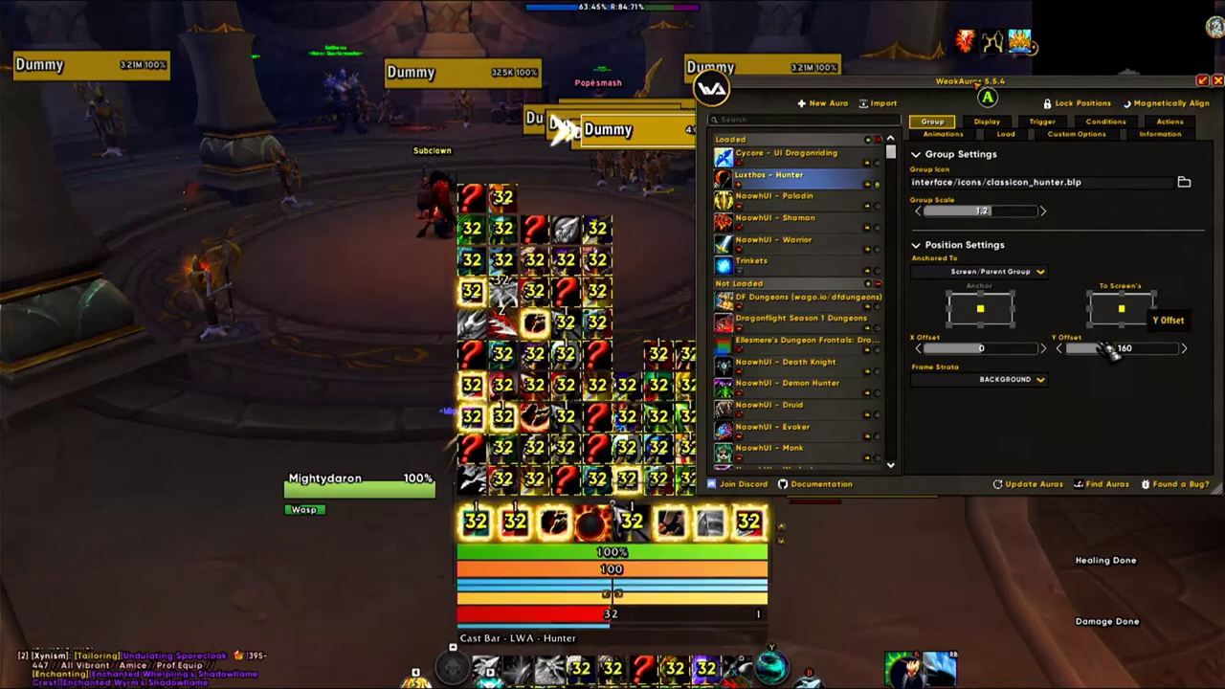
{"action": "left_click", "coordinate": [1060, 349]}
{"action": "left_click", "coordinate": [1060, 348]}
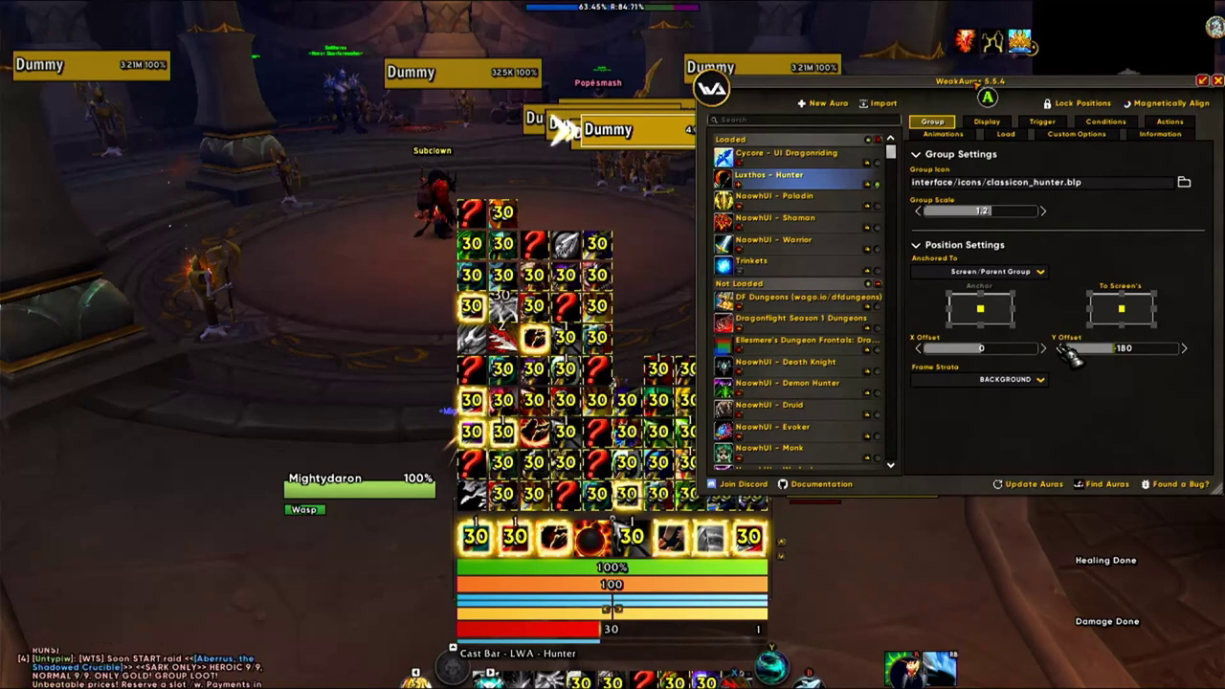
{"action": "left_click", "coordinate": [1185, 349]}
{"action": "left_click", "coordinate": [1185, 350]}
{"action": "left_click", "coordinate": [1185, 350]}
{"action": "left_click", "coordinate": [1185, 349]}
{"action": "left_click", "coordinate": [1185, 350]}
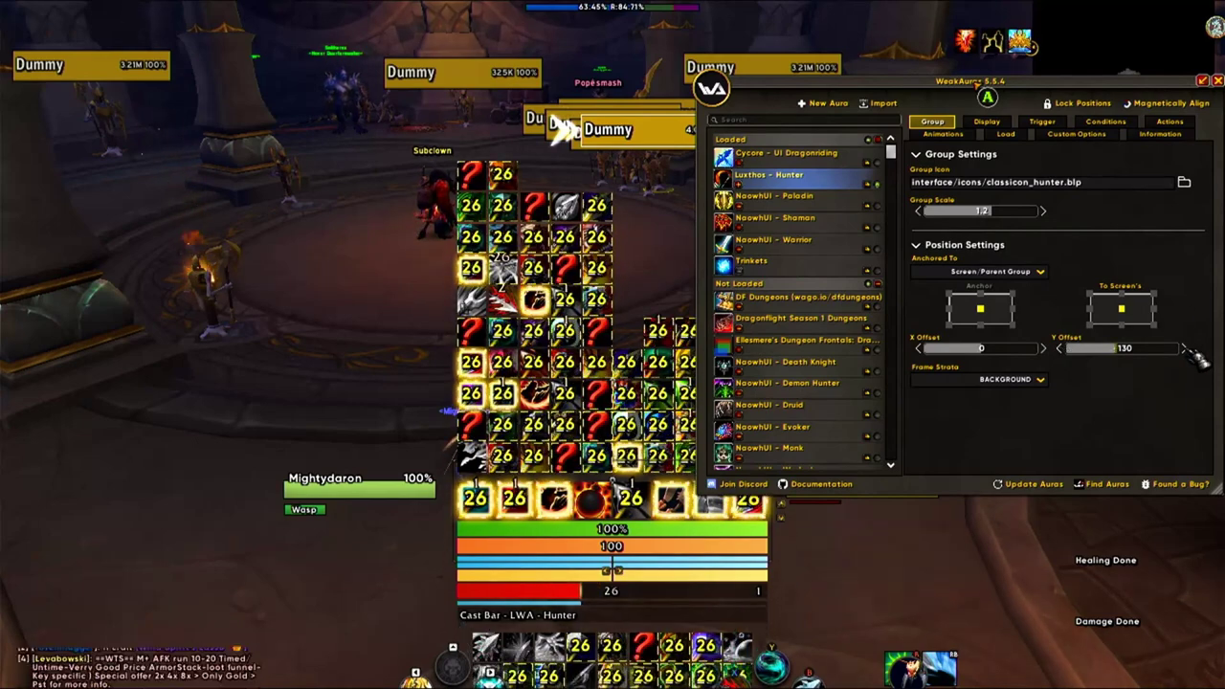
{"action": "left_click", "coordinate": [1185, 349]}
{"action": "left_click", "coordinate": [1185, 349]}
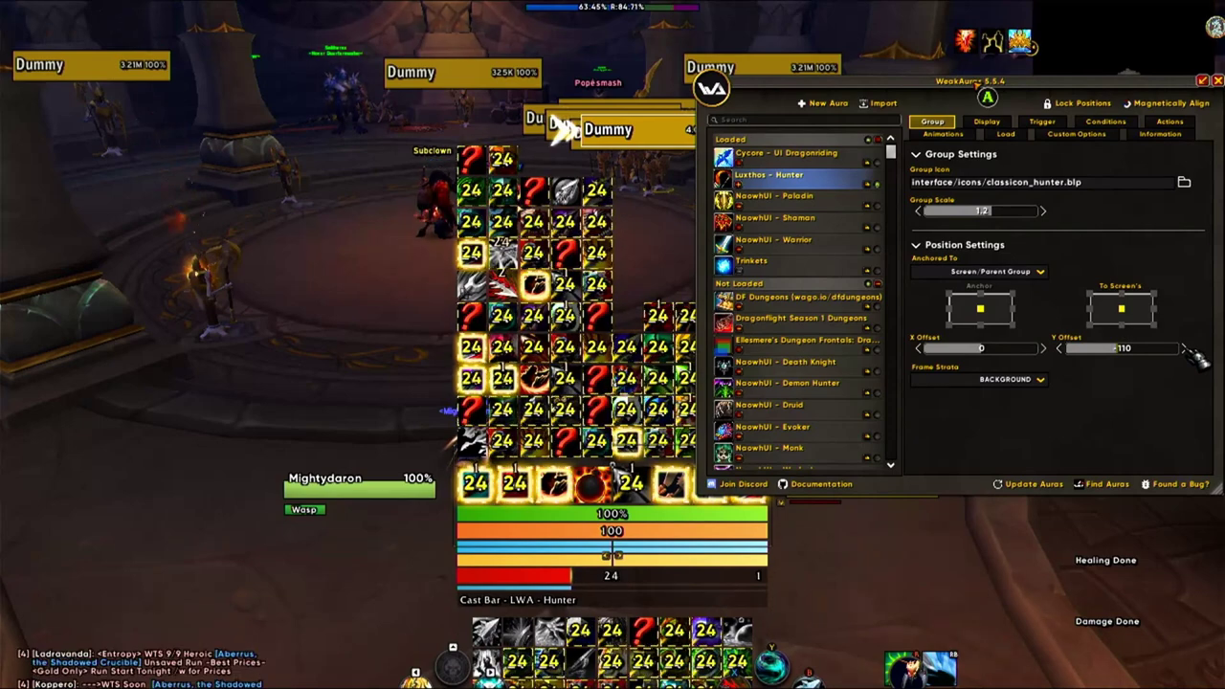
{"action": "left_click", "coordinate": [1217, 81]}
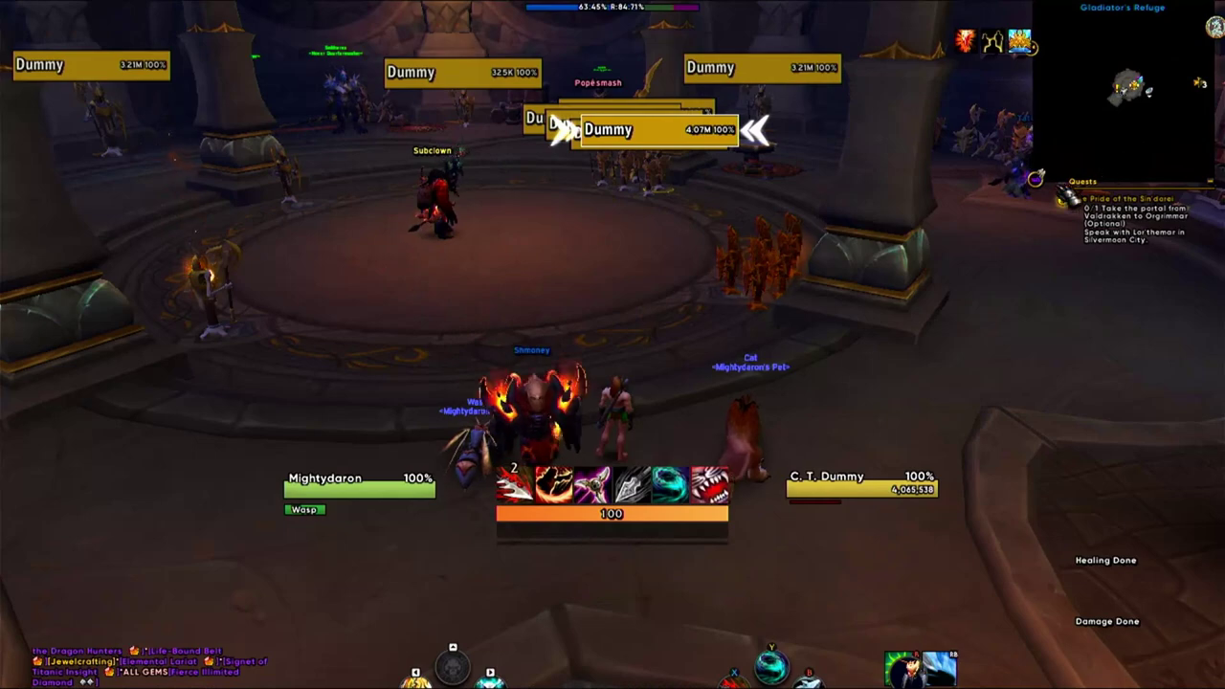
{"action": "key", "text": "a"}
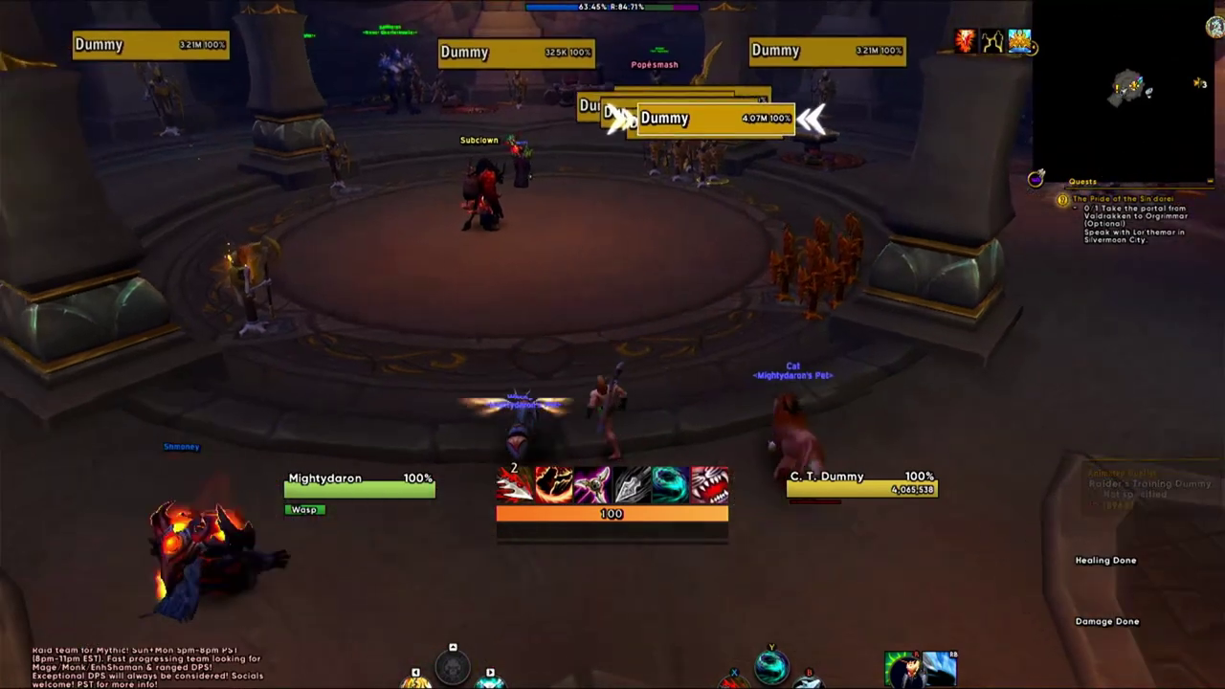
{"action": "key", "text": "w"}
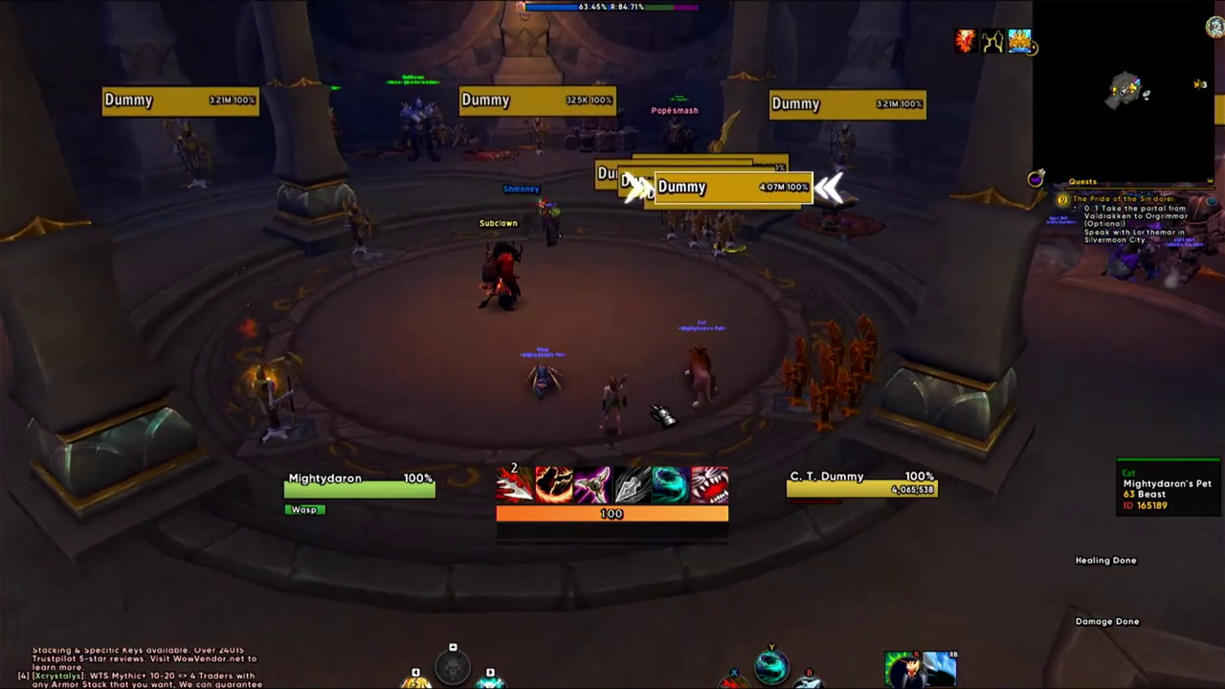
{"action": "key", "text": "d"}
{"action": "key", "text": "a"}
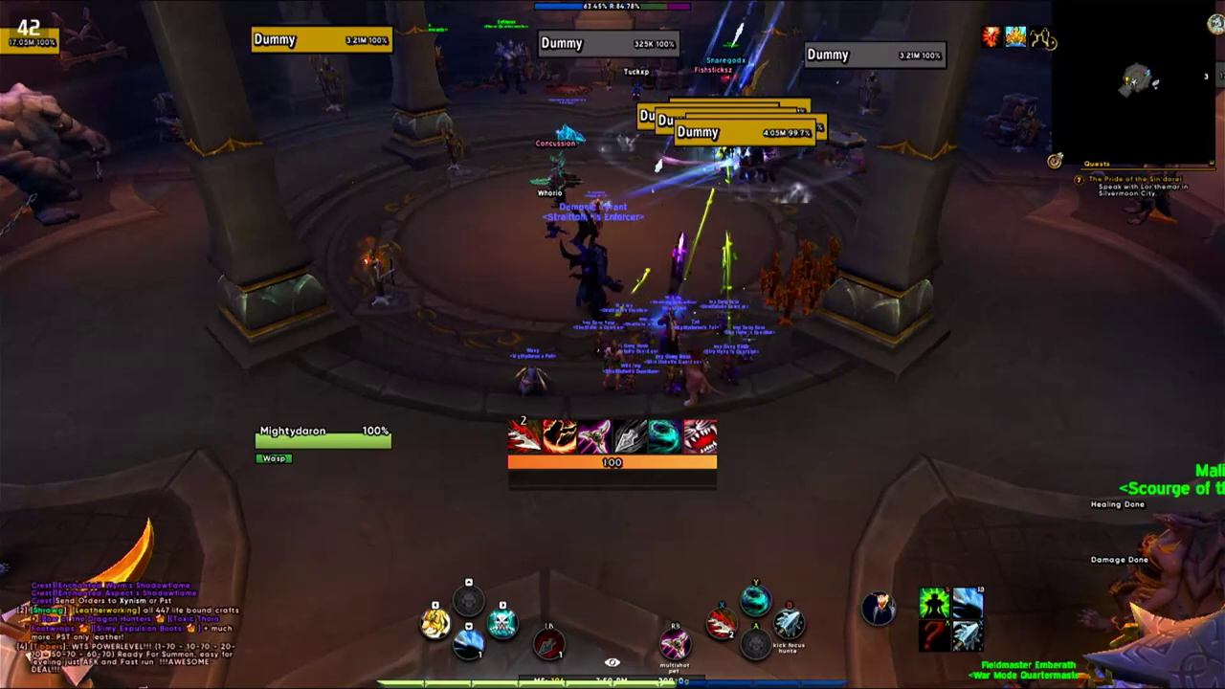
- From the game menu, open the controller key bindings and expand the Action Bars section
{"action": "key", "text": "Escape"}
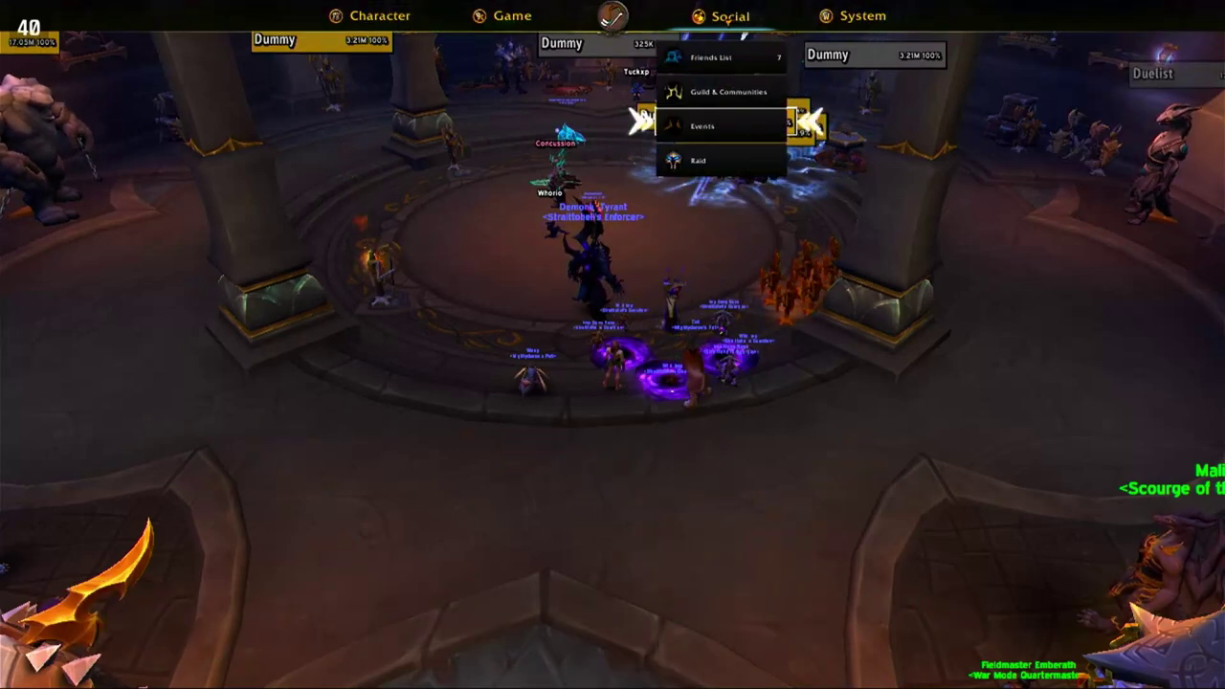
{"action": "mouse_move", "coordinate": [843, 16]}
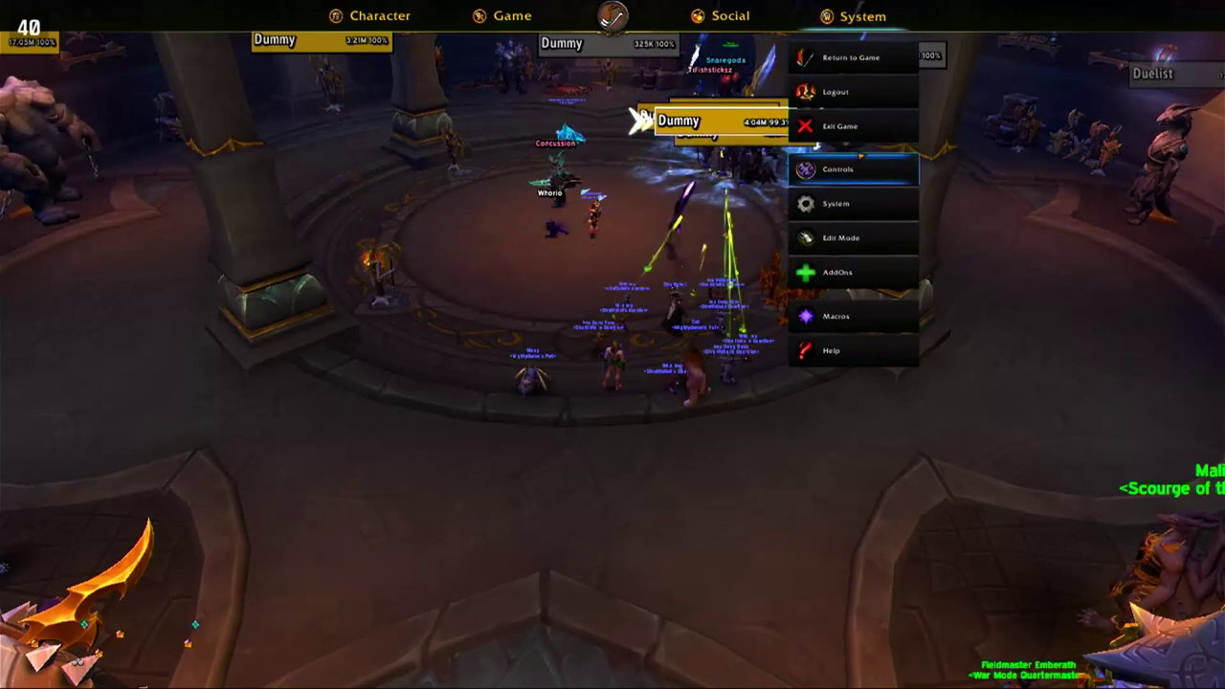
{"action": "left_click", "coordinate": [861, 171]}
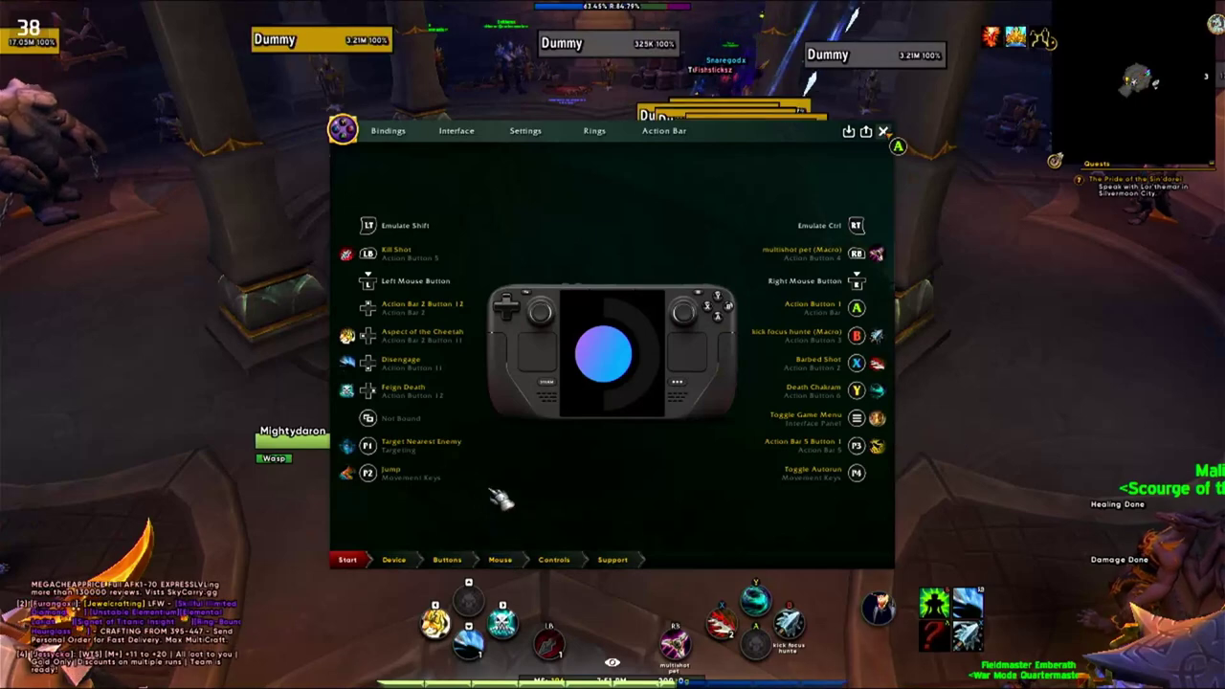
{"action": "mouse_move", "coordinate": [501, 490]}
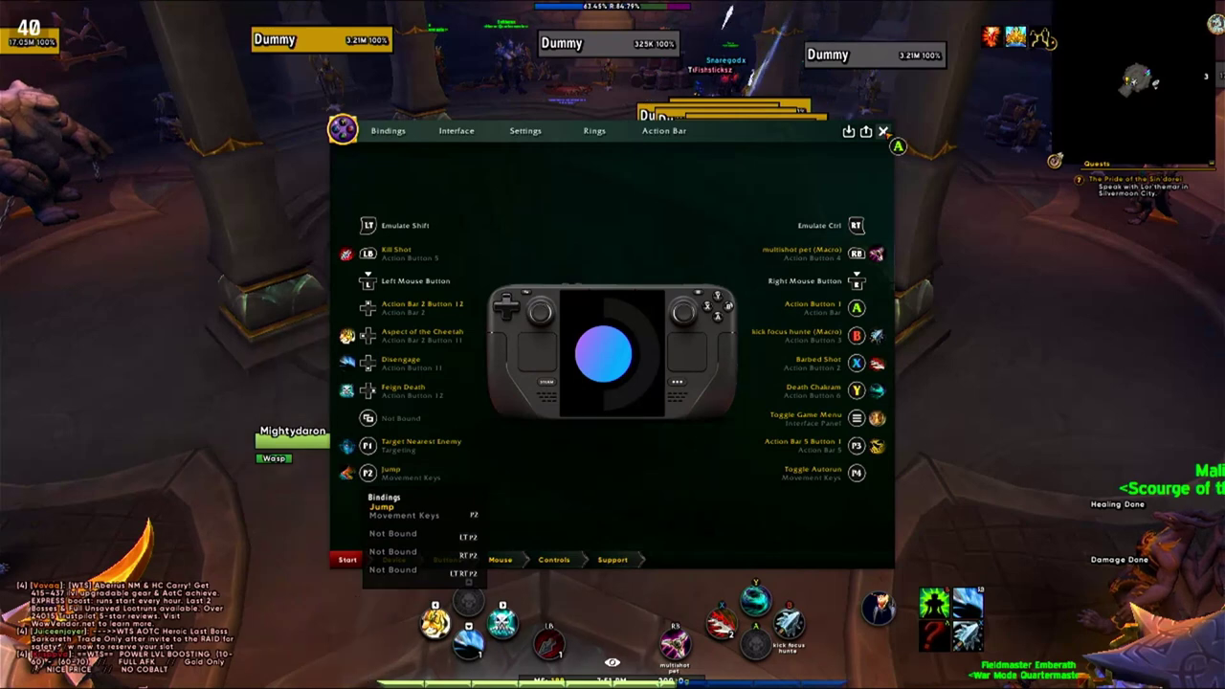
{"action": "left_click", "coordinate": [404, 139]}
{"action": "left_click", "coordinate": [719, 191]}
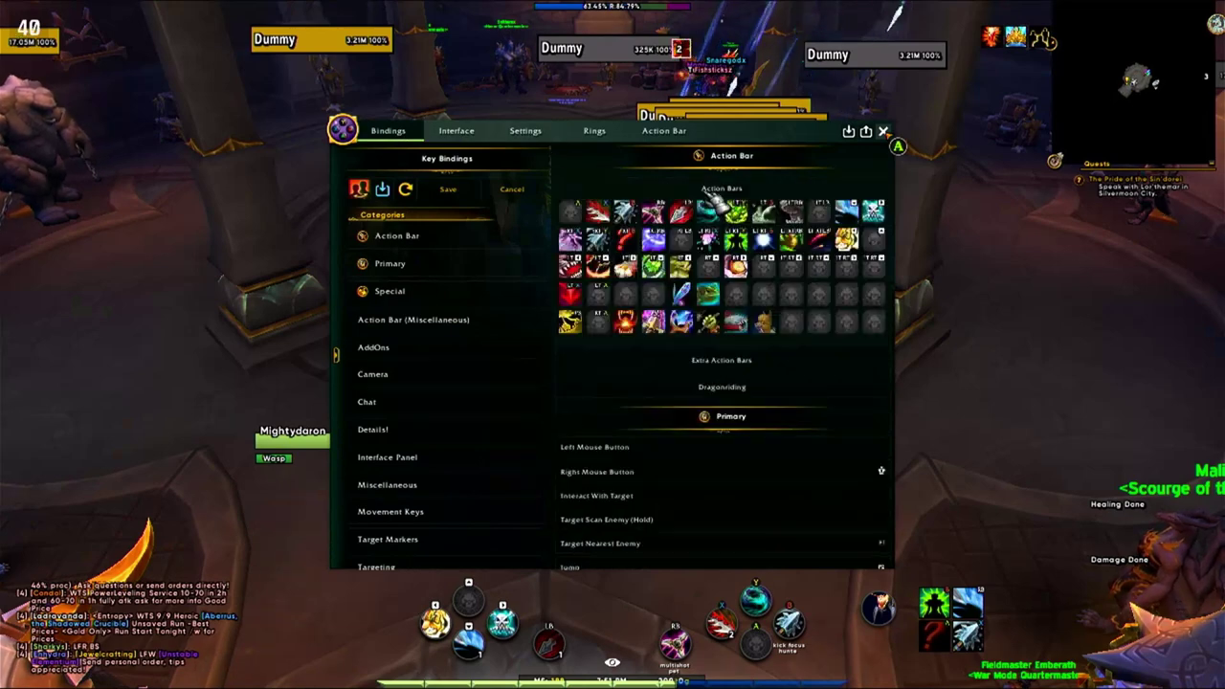